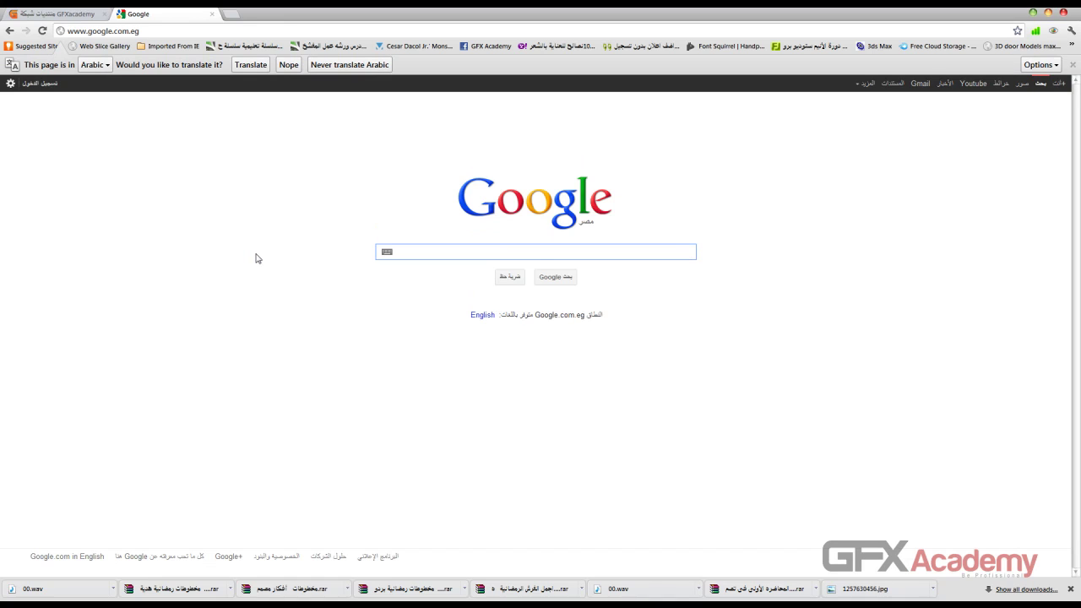
Step: Search Google for "keyword tool" and open the Google AdWords Keyword Tool result
{"action": "type", "text": "keyw"}
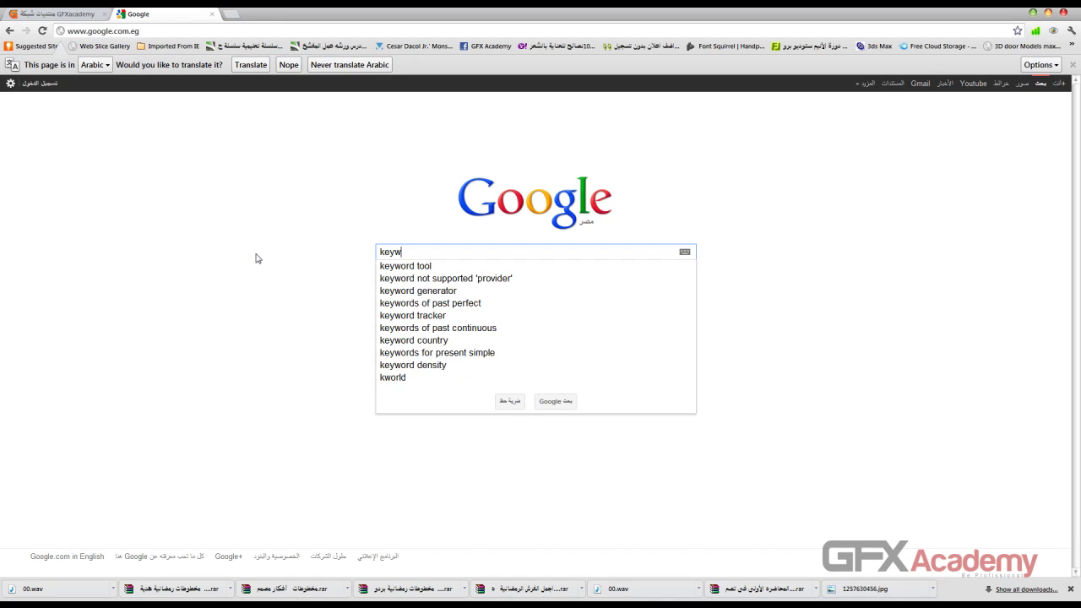
{"action": "type", "text": "ord"}
{"action": "key", "text": "Down"}
{"action": "key", "text": "Return"}
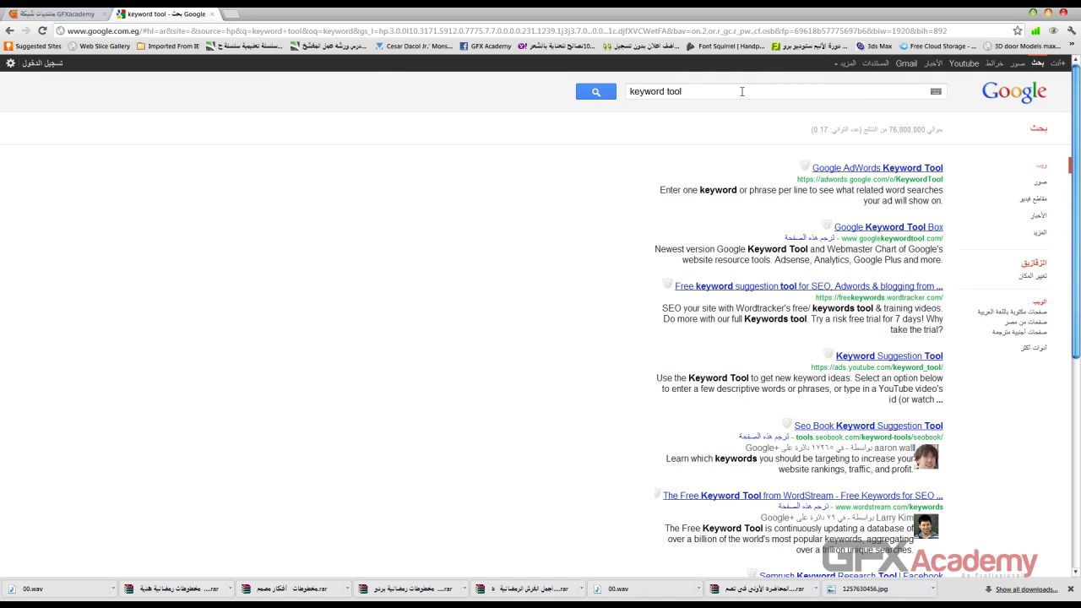
{"action": "left_click", "coordinate": [913, 175]}
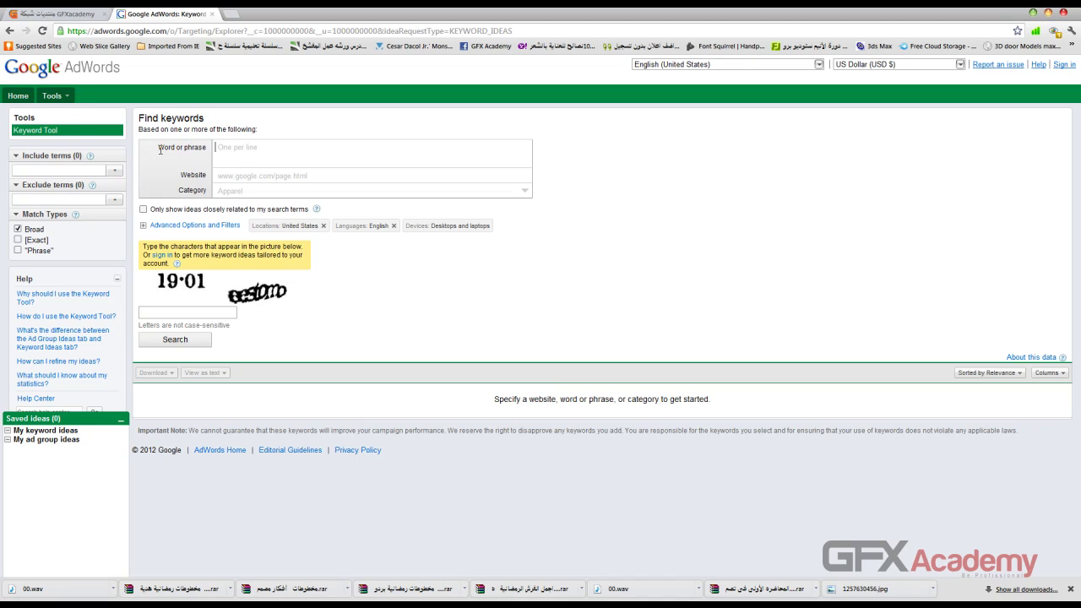
Step: Enter "T-Shirt" as the word or phrase to find keywords for
{"action": "left_click_drag", "start_coordinate": [157, 153], "coordinate": [203, 150]}
{"action": "left_click", "coordinate": [252, 149]}
{"action": "type", "text": "T-Shirt-"}
Step: Fill in the verification characters from the captcha picture and run the keyword search
{"action": "left_click", "coordinate": [170, 312]}
{"action": "type", "text": "19.91"}
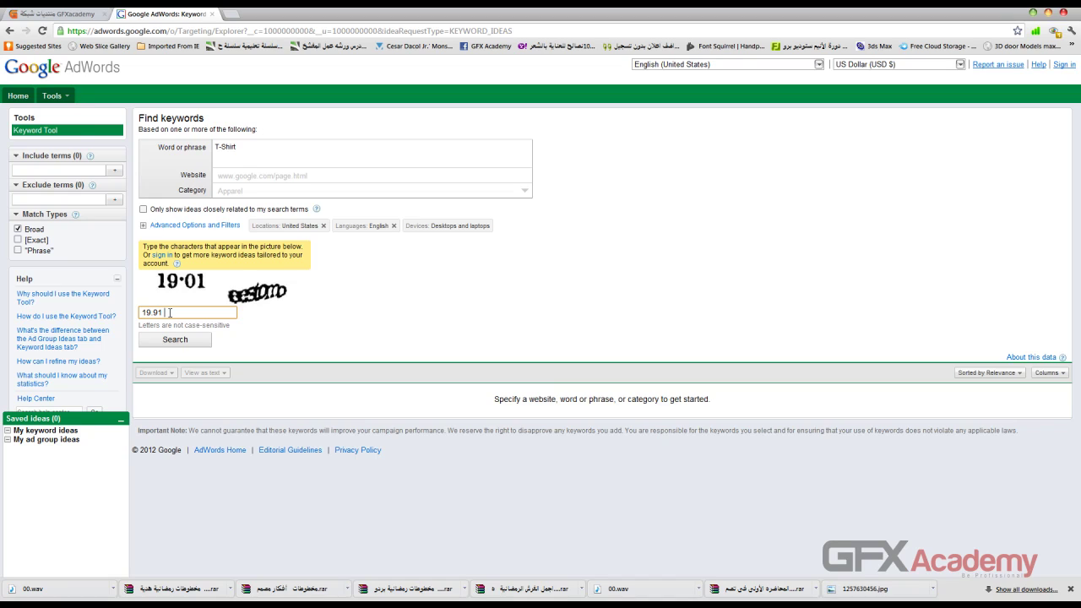
{"action": "type", "text": " es"}
{"action": "type", "text": "st"}
{"action": "type", "text": "omo"}
{"action": "left_click", "coordinate": [168, 313]}
{"action": "type", "text": "e"}
{"action": "left_click", "coordinate": [262, 335]}
{"action": "left_click", "coordinate": [178, 342]}
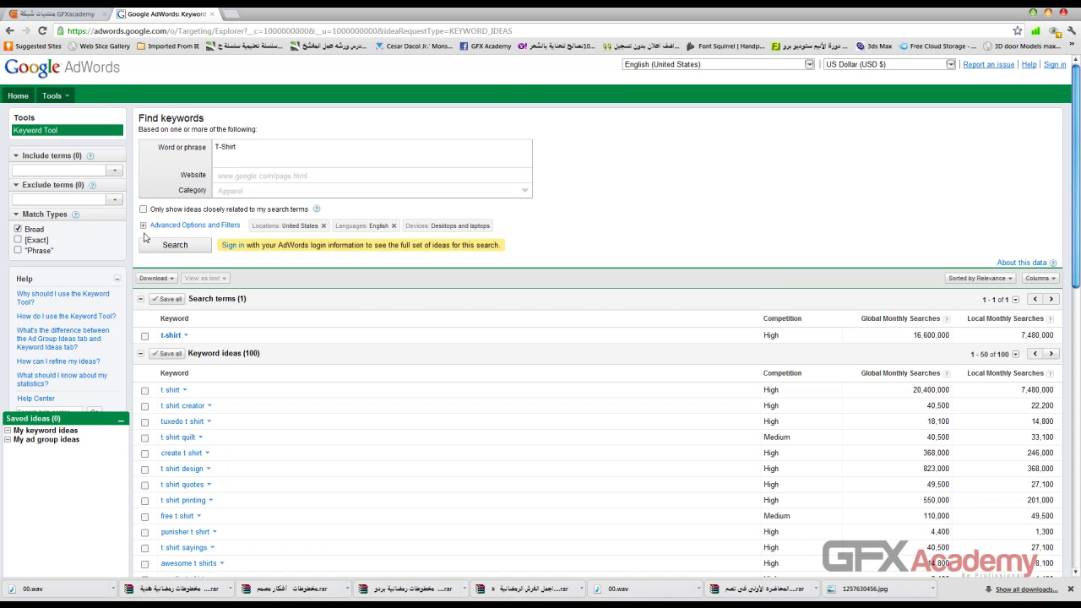
Step: Examine the competition level and global monthly searches of the first keyword ideas for t shirt
{"action": "scroll", "coordinate": [183, 279], "scroll_direction": "down", "scroll_amount": 1}
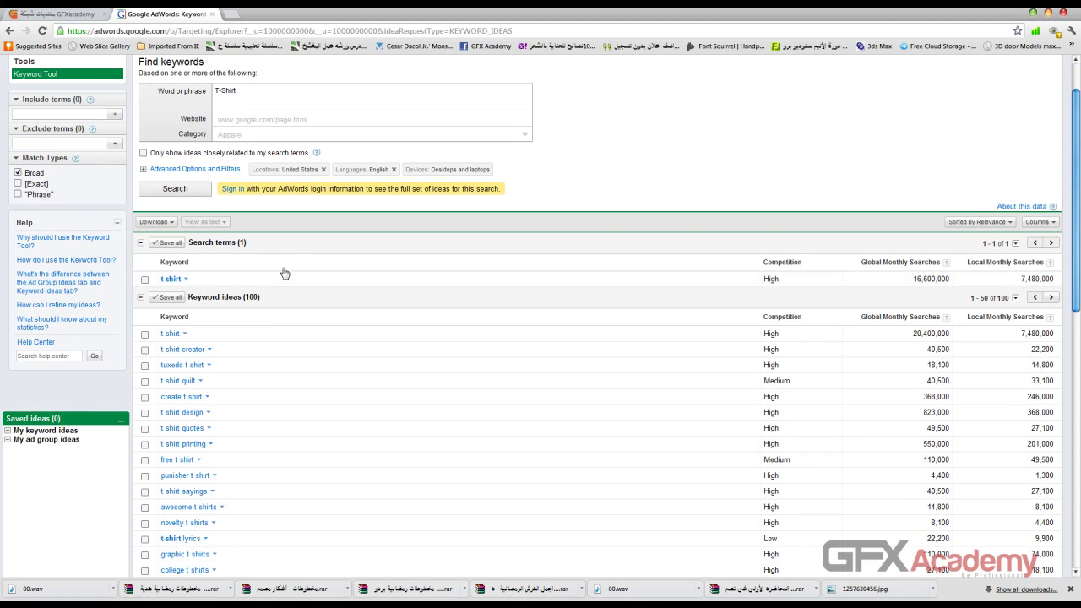
{"action": "scroll", "coordinate": [279, 275], "scroll_direction": "down", "scroll_amount": 1}
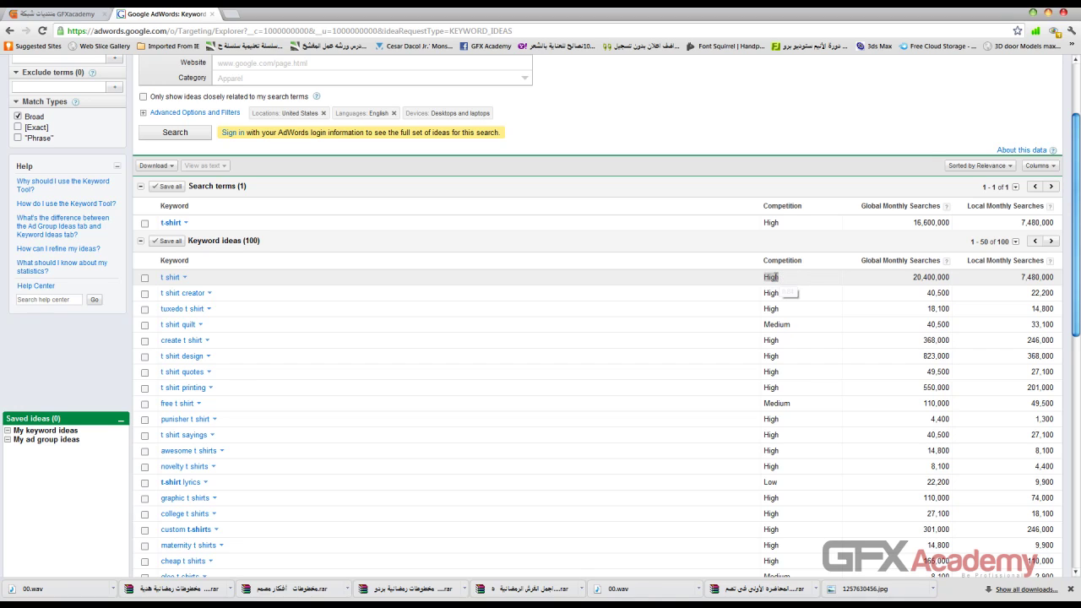
{"action": "left_click_drag", "start_coordinate": [765, 293], "coordinate": [779, 295]}
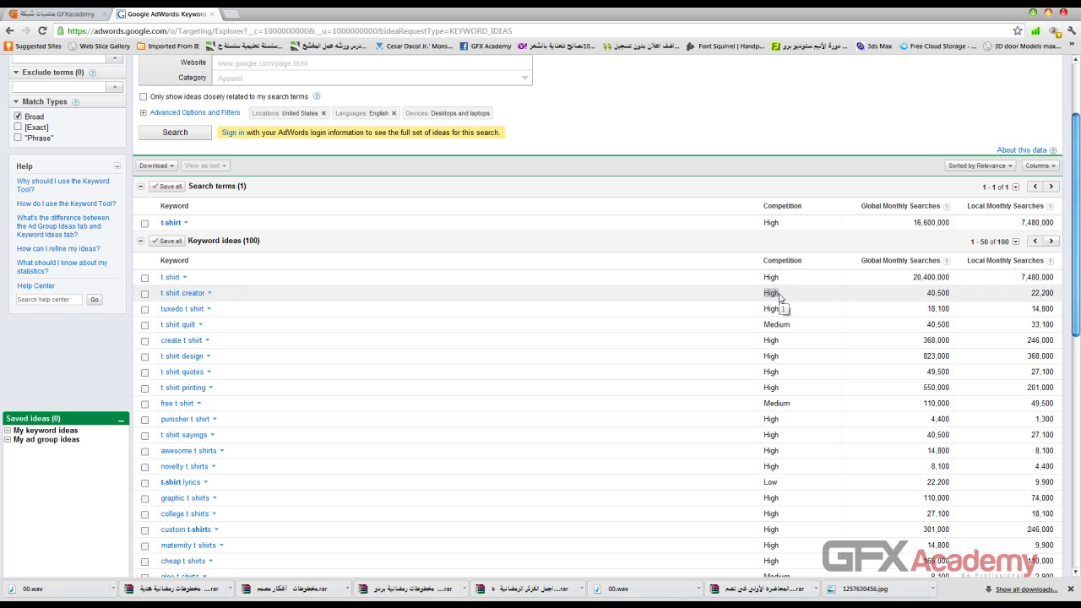
{"action": "left_click", "coordinate": [855, 279]}
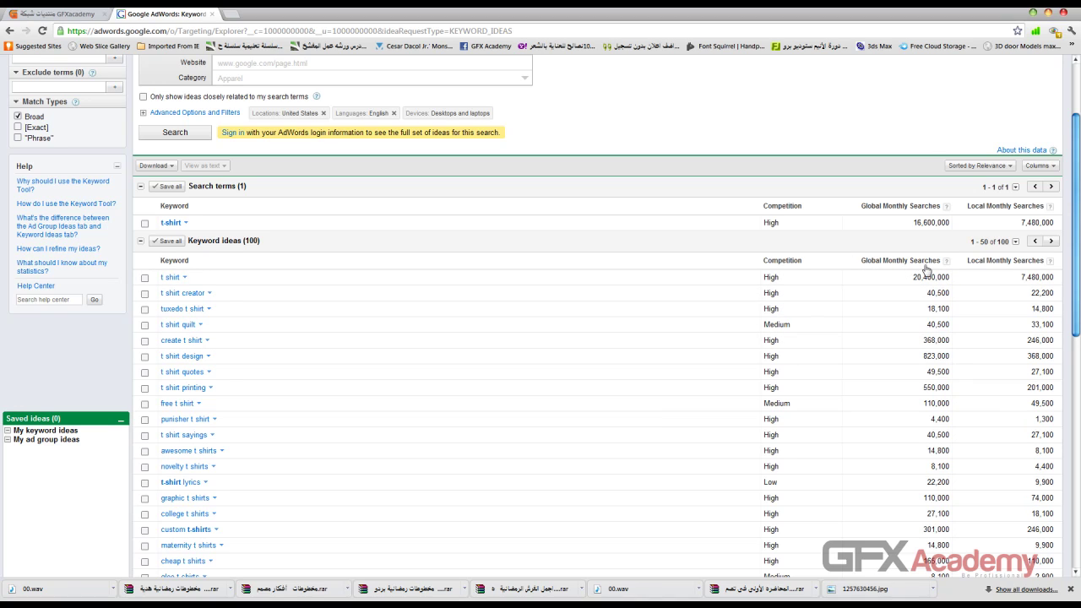
{"action": "left_click_drag", "start_coordinate": [916, 277], "coordinate": [941, 276]}
{"action": "double_click", "coordinate": [954, 276]}
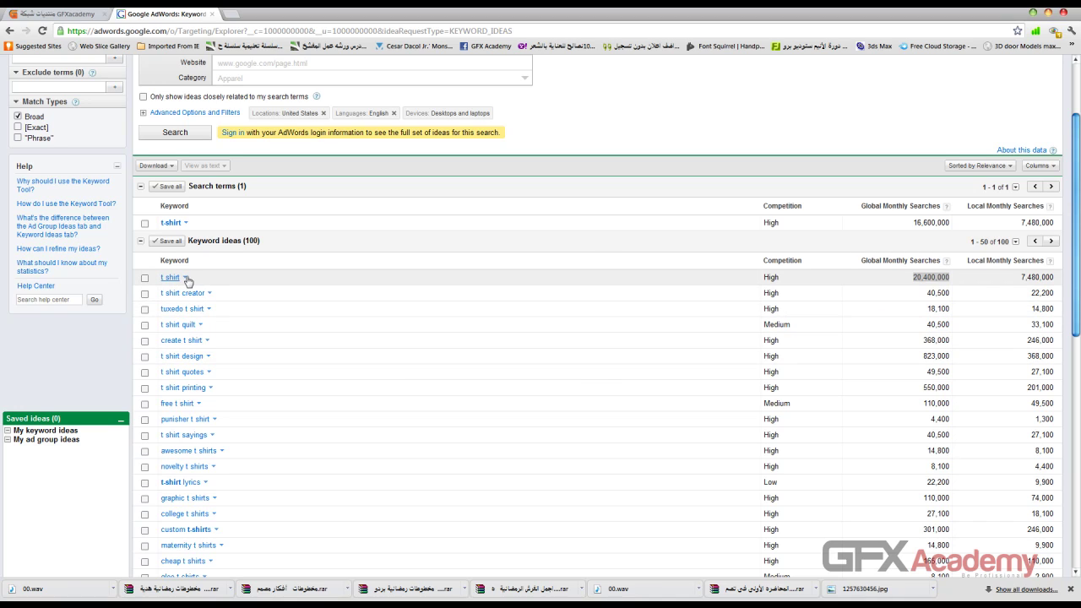
{"action": "left_click", "coordinate": [917, 277]}
{"action": "left_click_drag", "start_coordinate": [914, 280], "coordinate": [934, 278]}
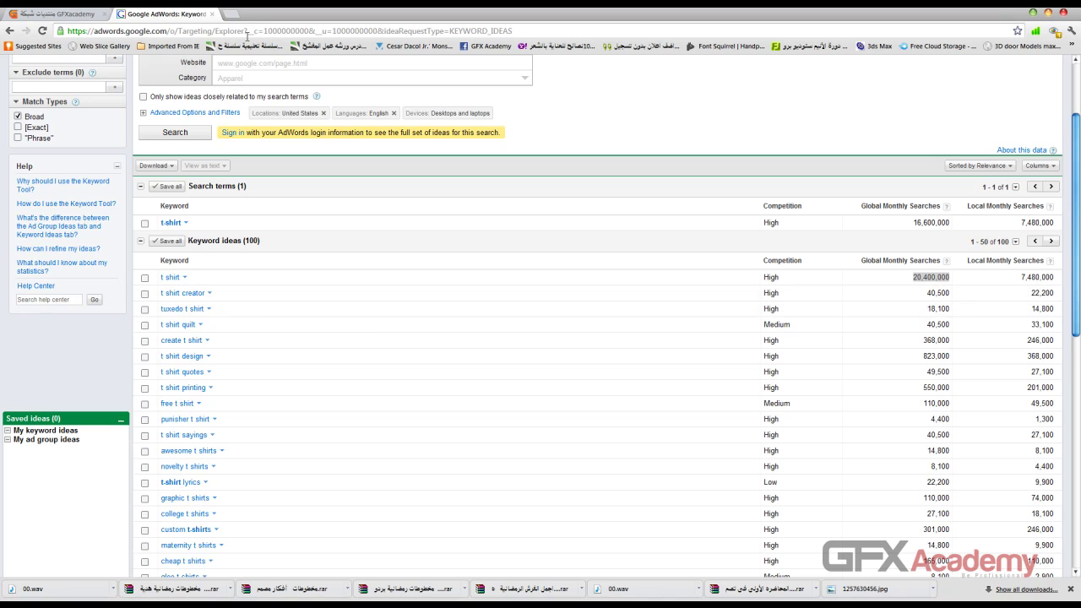
Step: Open Google in a new browser tab and search for "t shirt"
{"action": "left_click", "coordinate": [230, 15]}
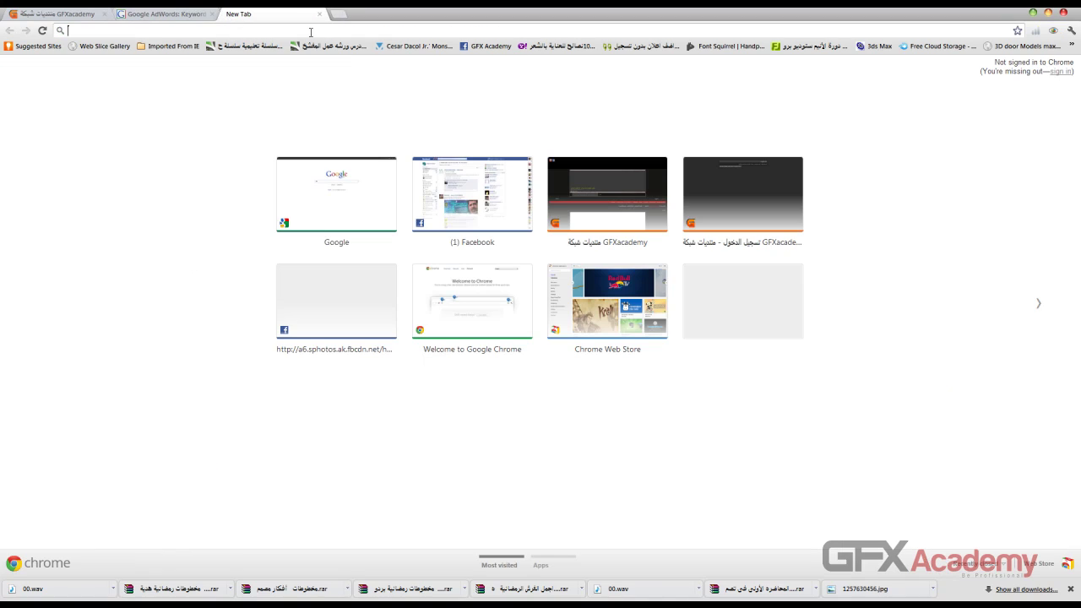
{"action": "left_click", "coordinate": [315, 181]}
{"action": "left_click", "coordinate": [169, 14]}
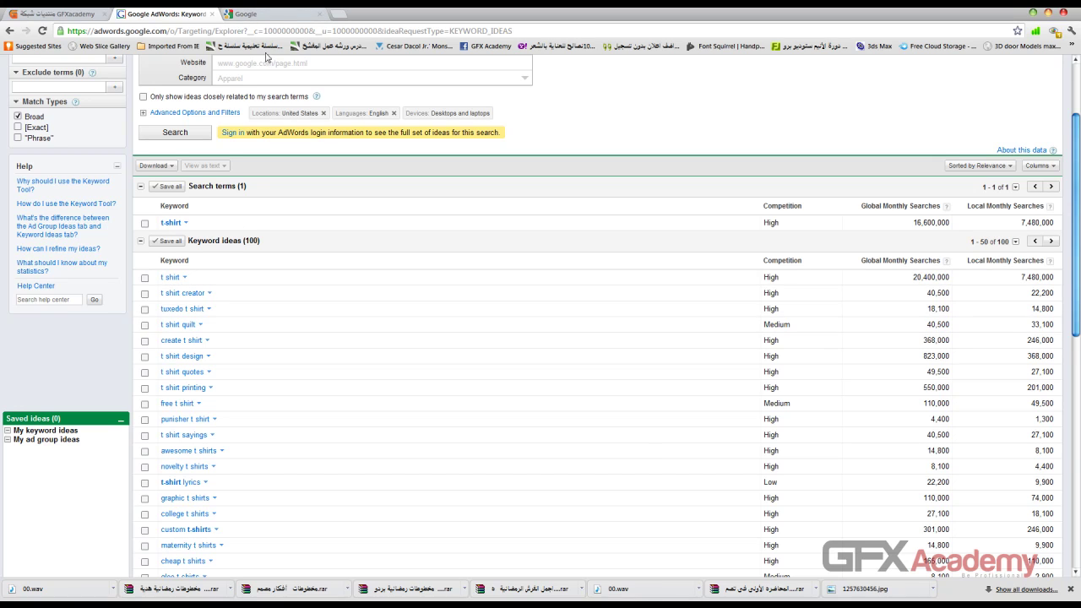
{"action": "left_click", "coordinate": [266, 15]}
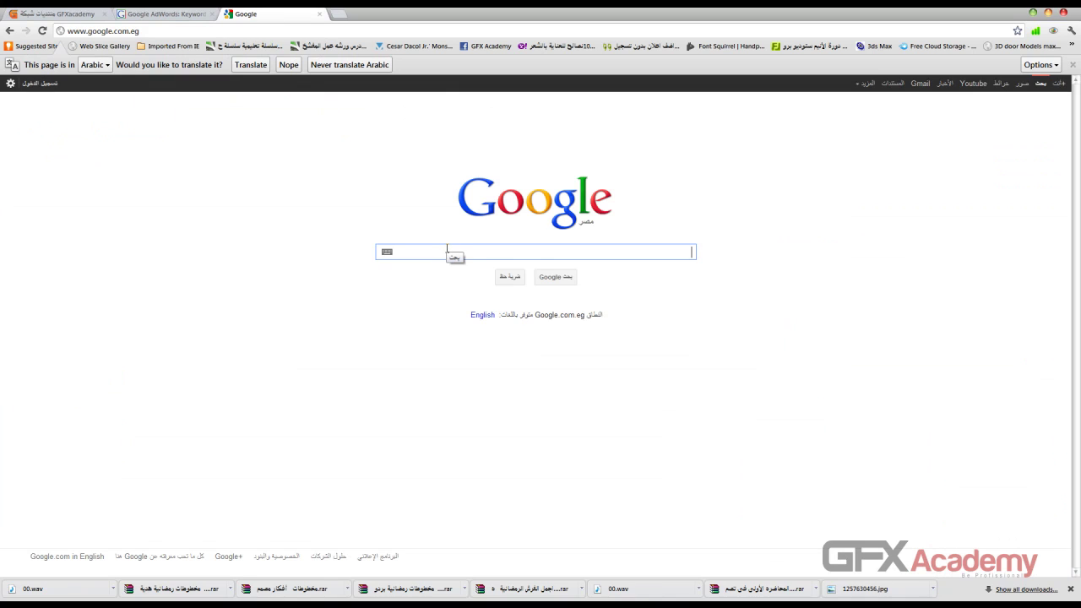
{"action": "type", "text": "t shi"}
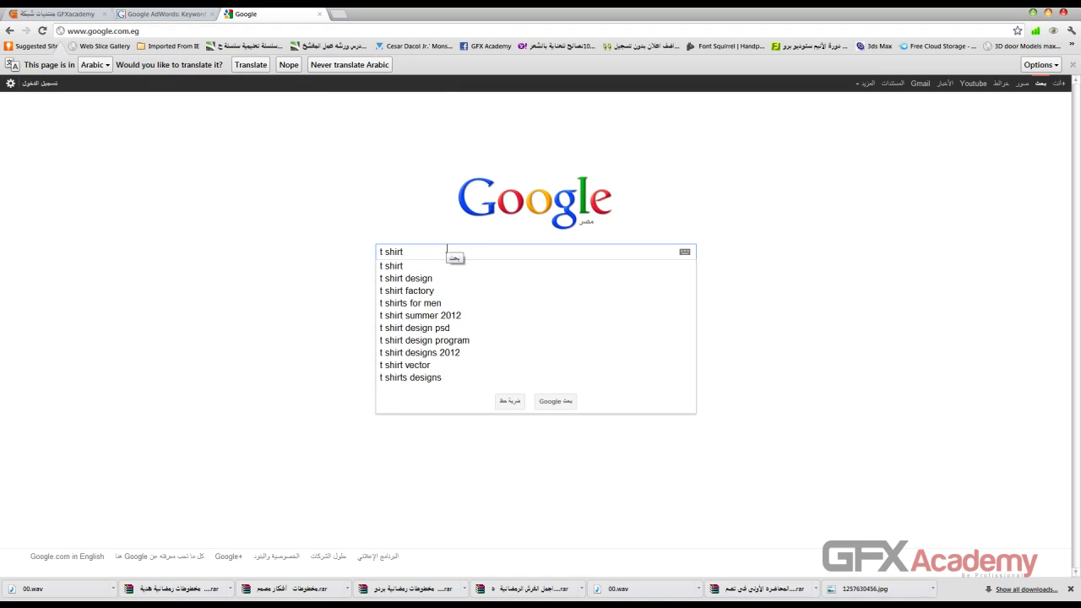
{"action": "type", "text": "rt"}
{"action": "key", "text": "Return"}
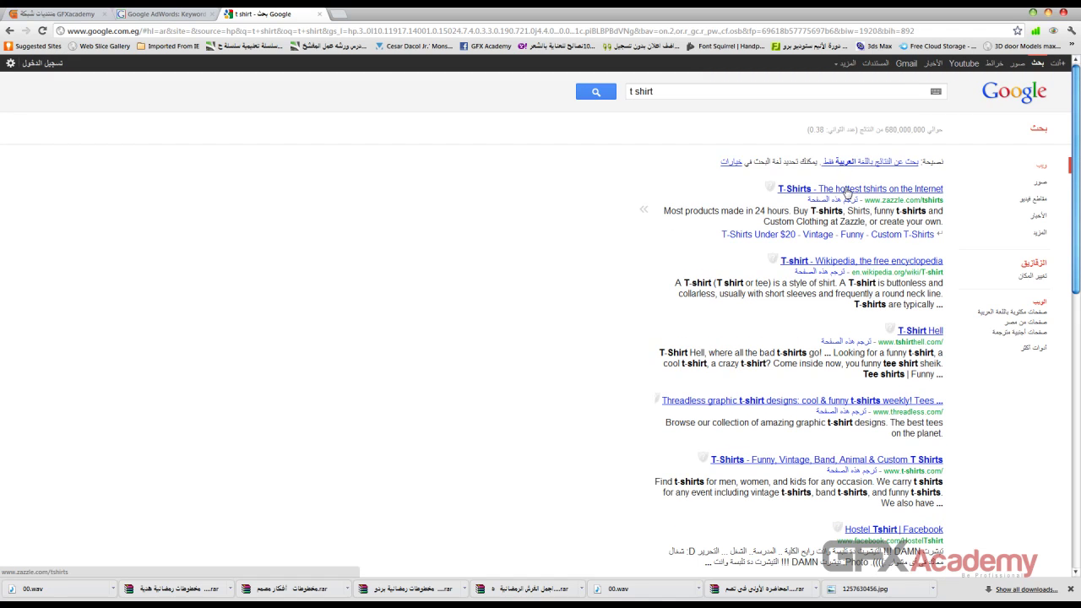
Step: Open the Zazzle T-Shirts search result and look through the T-shirt categories on its page
{"action": "left_click", "coordinate": [847, 190]}
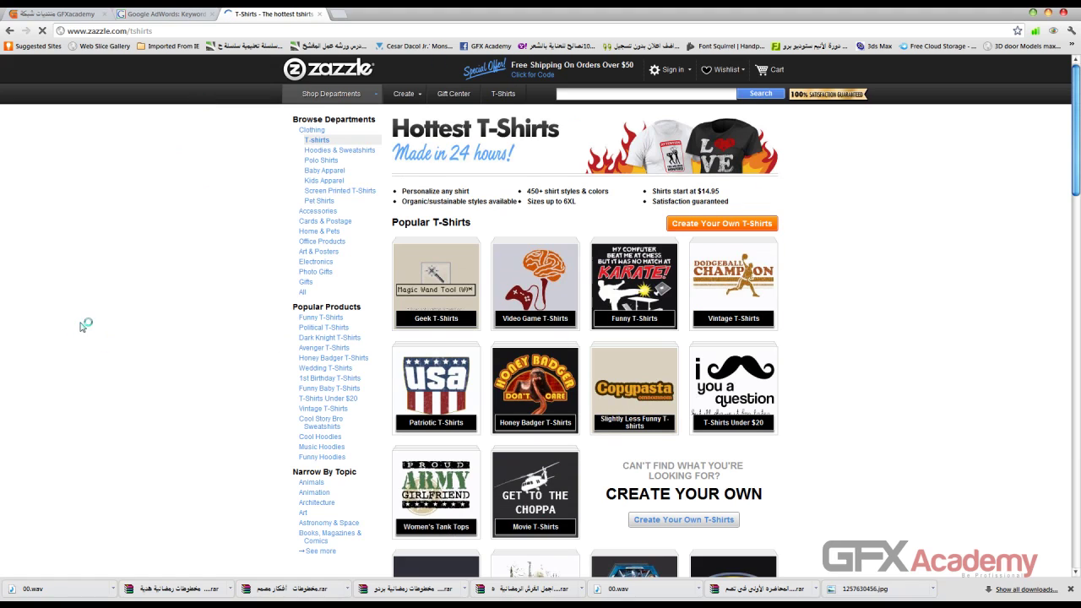
{"action": "scroll", "coordinate": [871, 289], "scroll_direction": "down", "scroll_amount": 9}
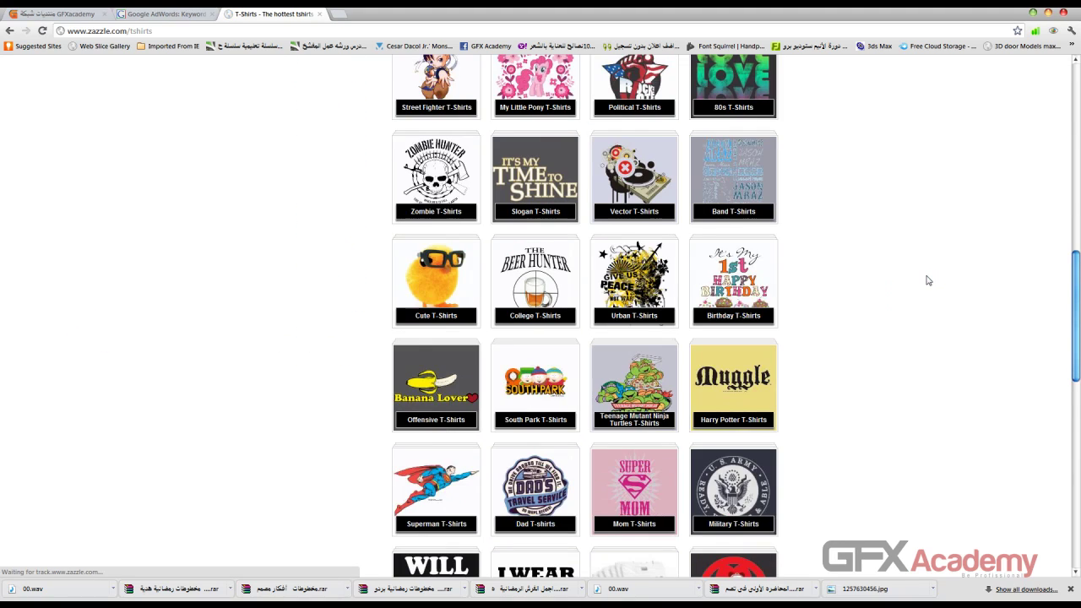
{"action": "scroll", "coordinate": [927, 281], "scroll_direction": "down", "scroll_amount": 6}
{"action": "scroll", "coordinate": [928, 280], "scroll_direction": "up", "scroll_amount": 3}
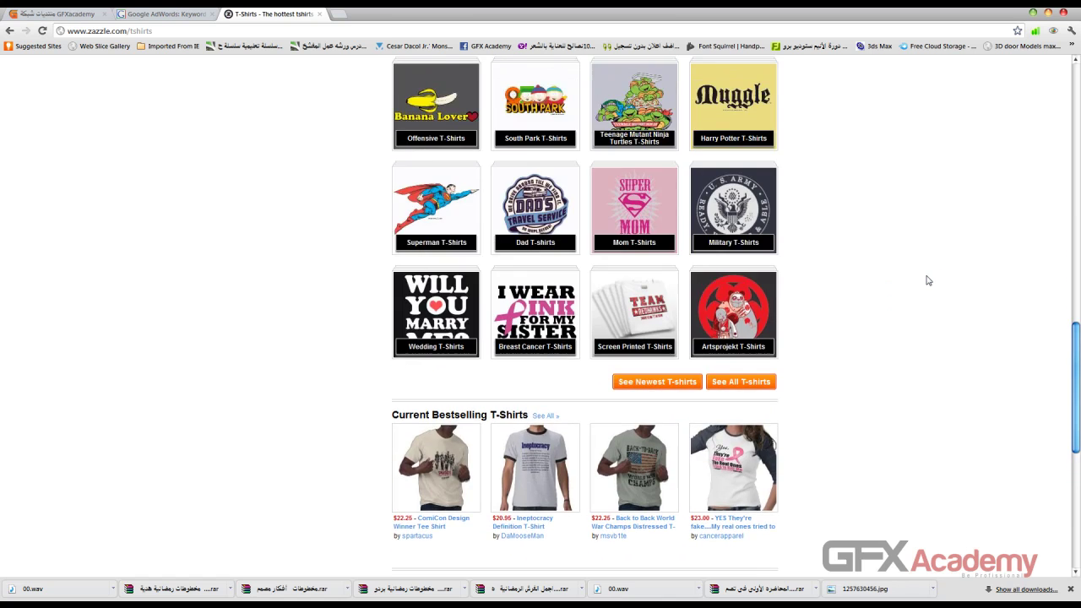
{"action": "scroll", "coordinate": [928, 280], "scroll_direction": "up", "scroll_amount": 12}
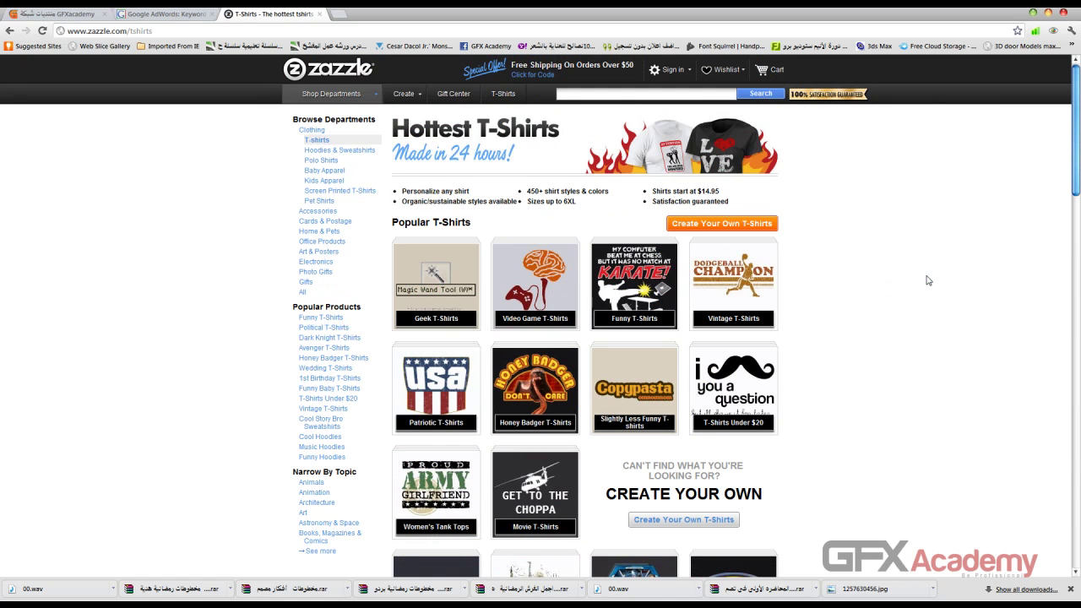
Step: Open the page source of the Zazzle T-shirts page
{"action": "right_click", "coordinate": [927, 279]}
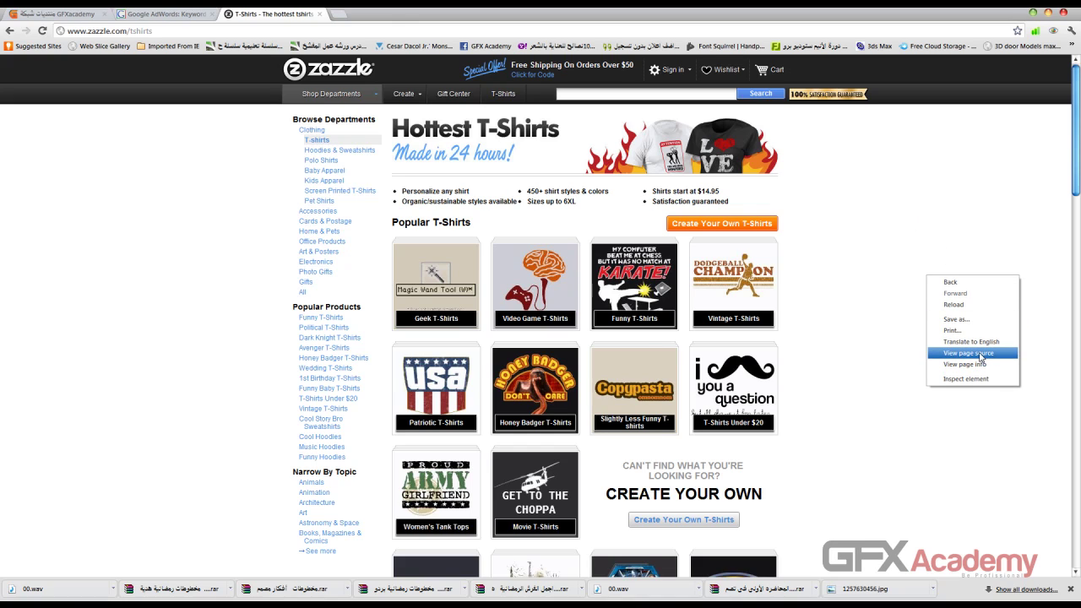
{"action": "left_click", "coordinate": [959, 194]}
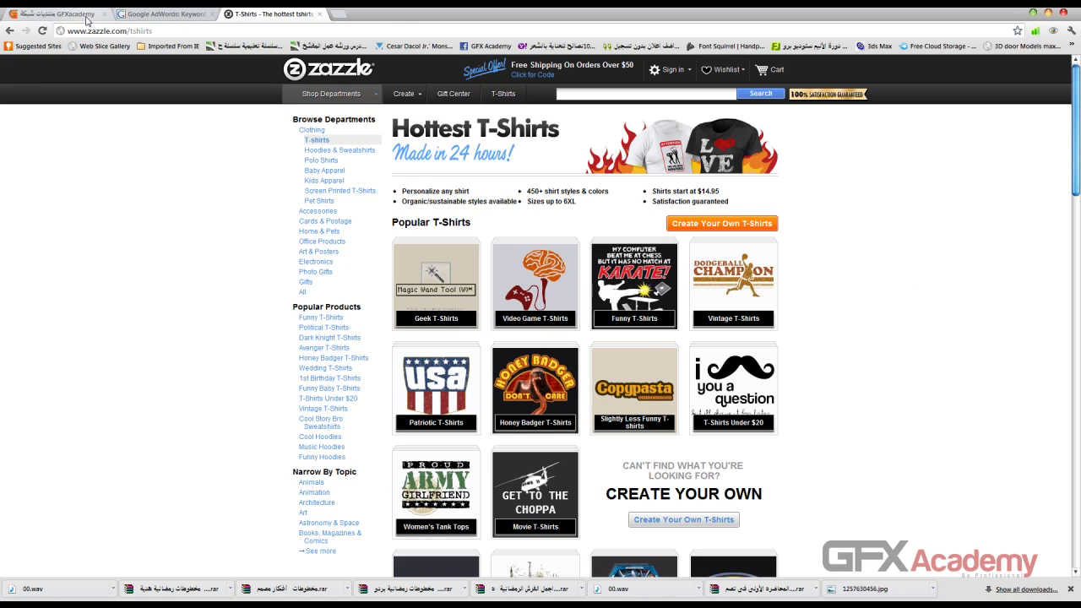
{"action": "right_click", "coordinate": [67, 267]}
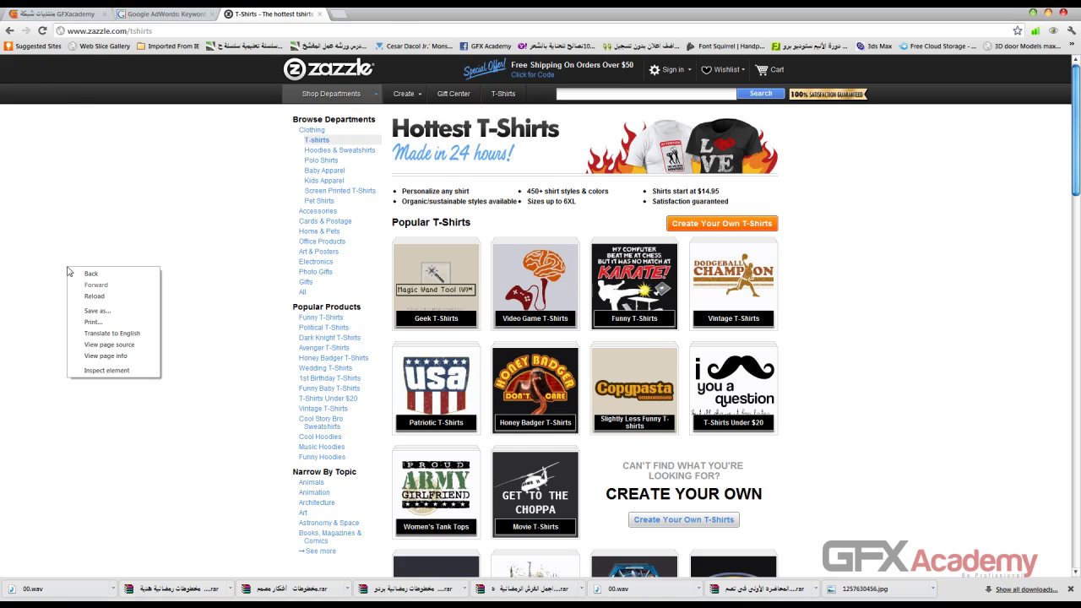
{"action": "left_click", "coordinate": [100, 345]}
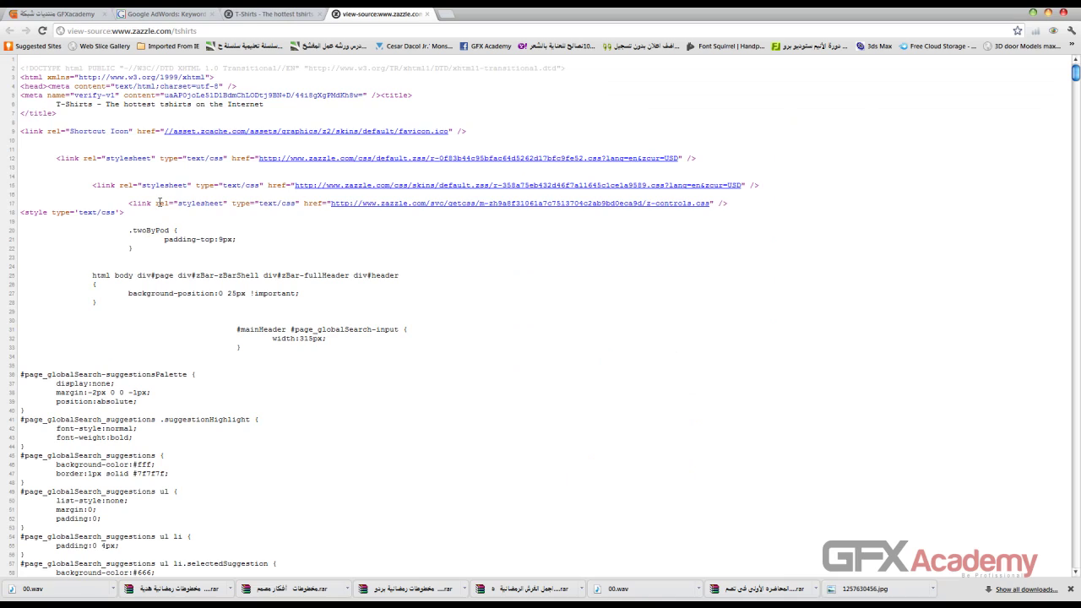
Step: Examine the HTML source for the header, category lists, T-shirt grid entries with their alt texts, and the page title
{"action": "scroll", "coordinate": [158, 203], "scroll_direction": "down", "scroll_amount": 17}
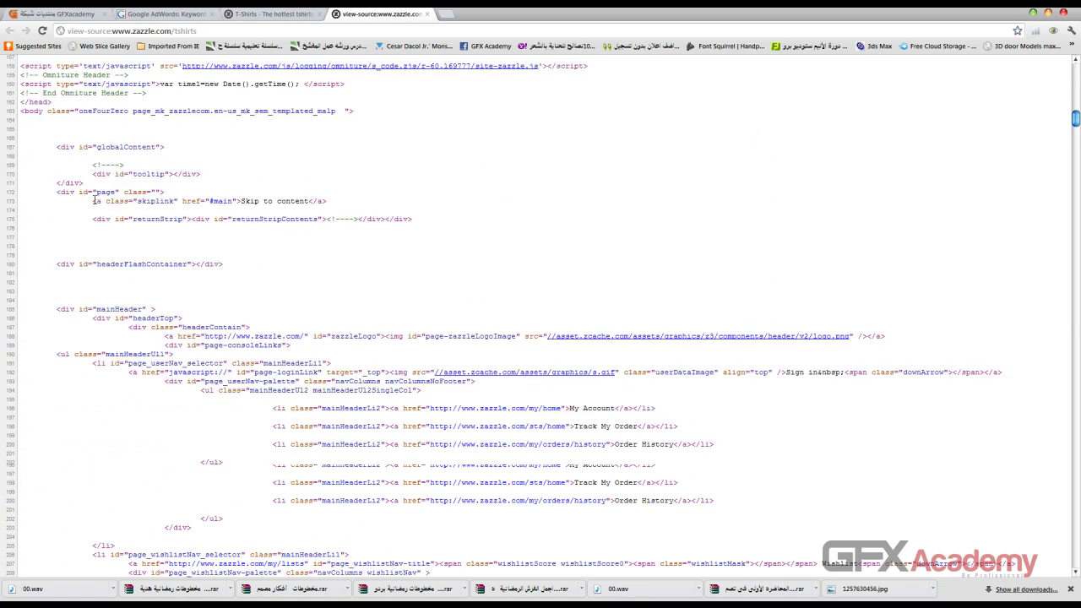
{"action": "scroll", "coordinate": [95, 200], "scroll_direction": "up", "scroll_amount": 4}
{"action": "scroll", "coordinate": [94, 199], "scroll_direction": "down", "scroll_amount": 7}
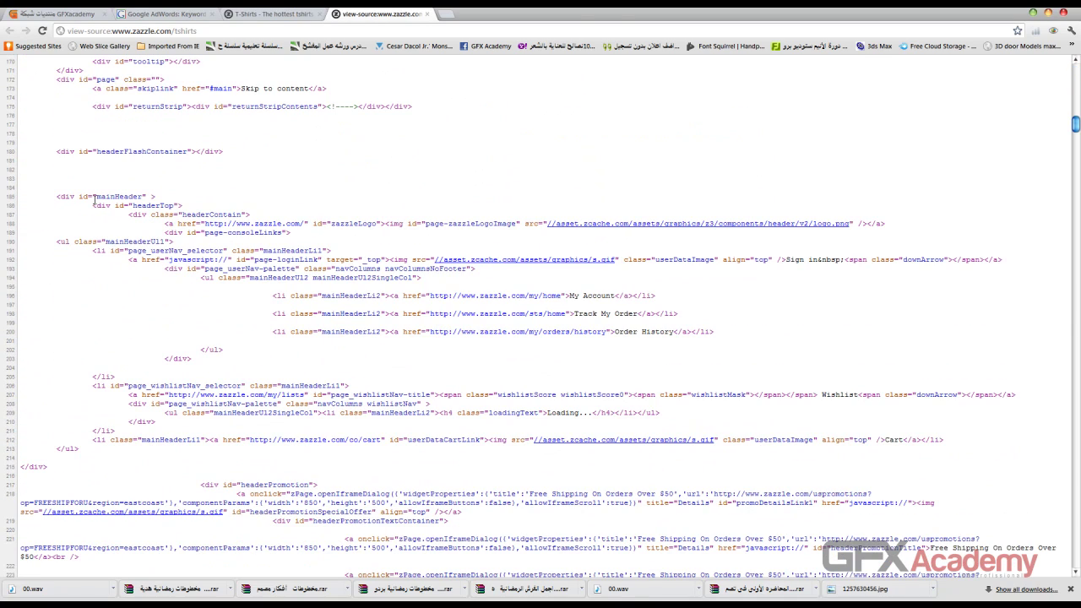
{"action": "scroll", "coordinate": [94, 200], "scroll_direction": "down", "scroll_amount": 13}
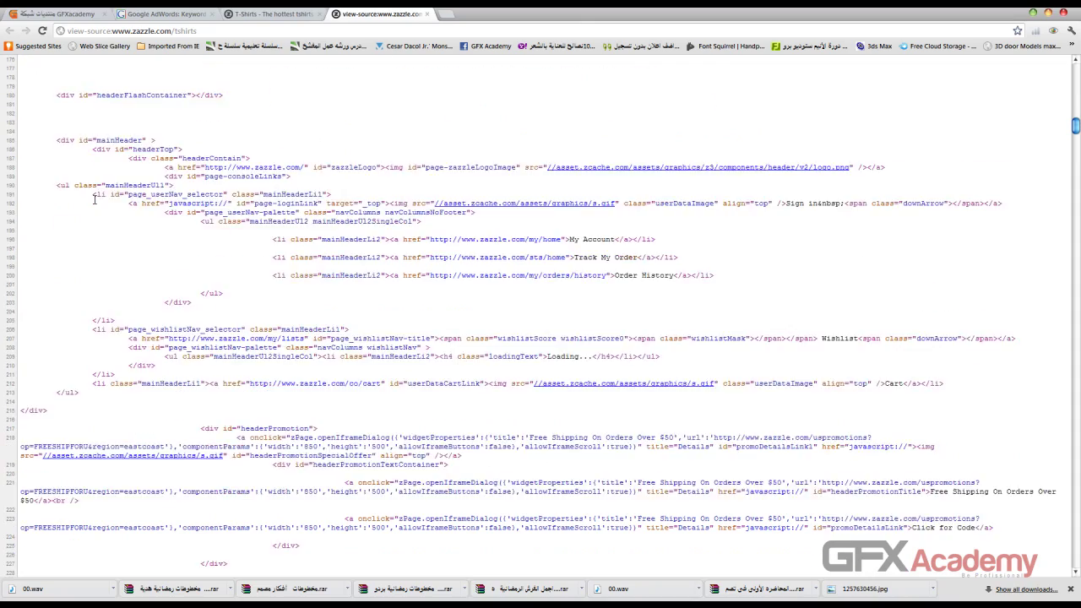
{"action": "scroll", "coordinate": [94, 203], "scroll_direction": "down", "scroll_amount": 20}
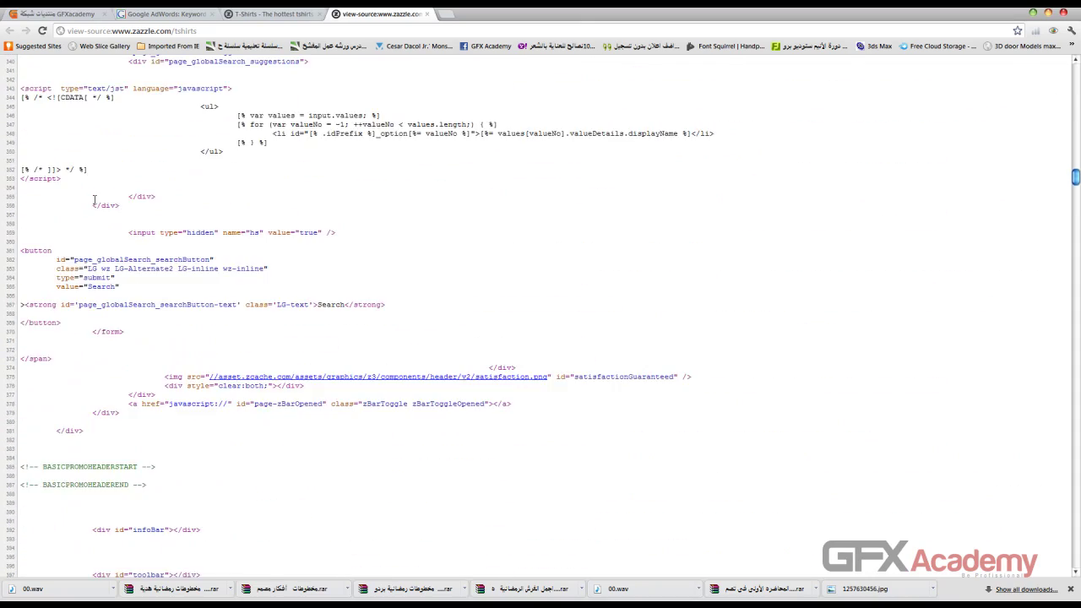
{"action": "scroll", "coordinate": [95, 201], "scroll_direction": "down", "scroll_amount": 16}
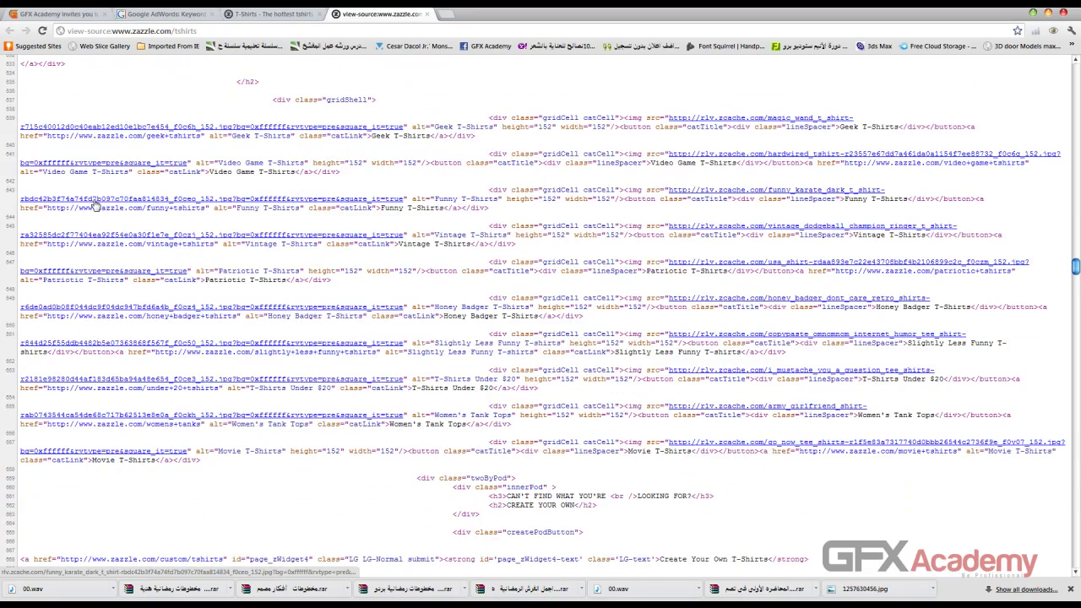
{"action": "scroll", "coordinate": [95, 202], "scroll_direction": "down", "scroll_amount": 6}
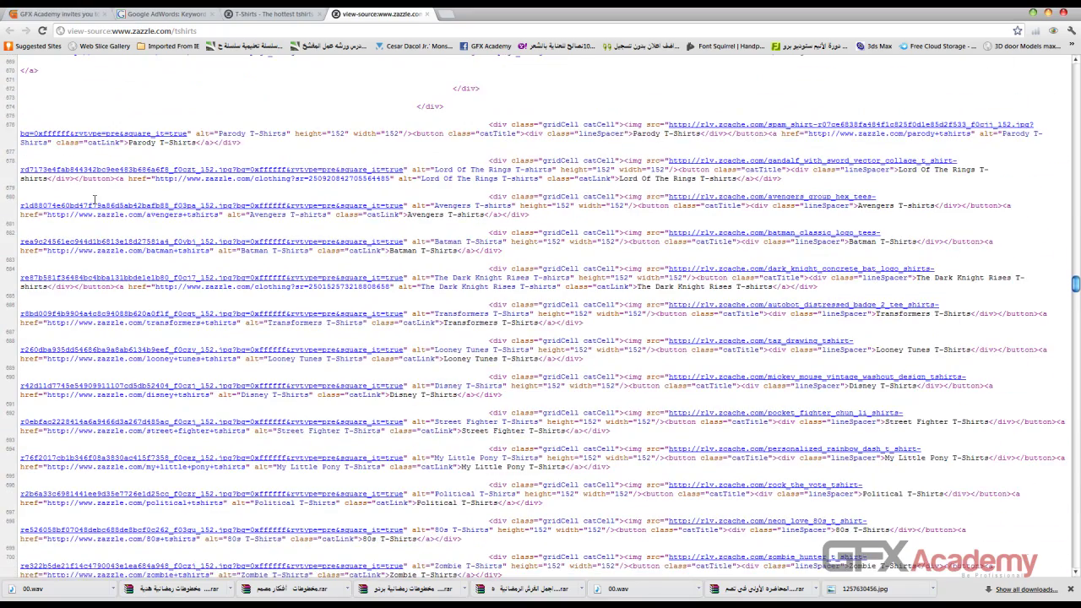
{"action": "scroll", "coordinate": [94, 199], "scroll_direction": "up", "scroll_amount": 8}
{"action": "scroll", "coordinate": [95, 200], "scroll_direction": "down", "scroll_amount": 5}
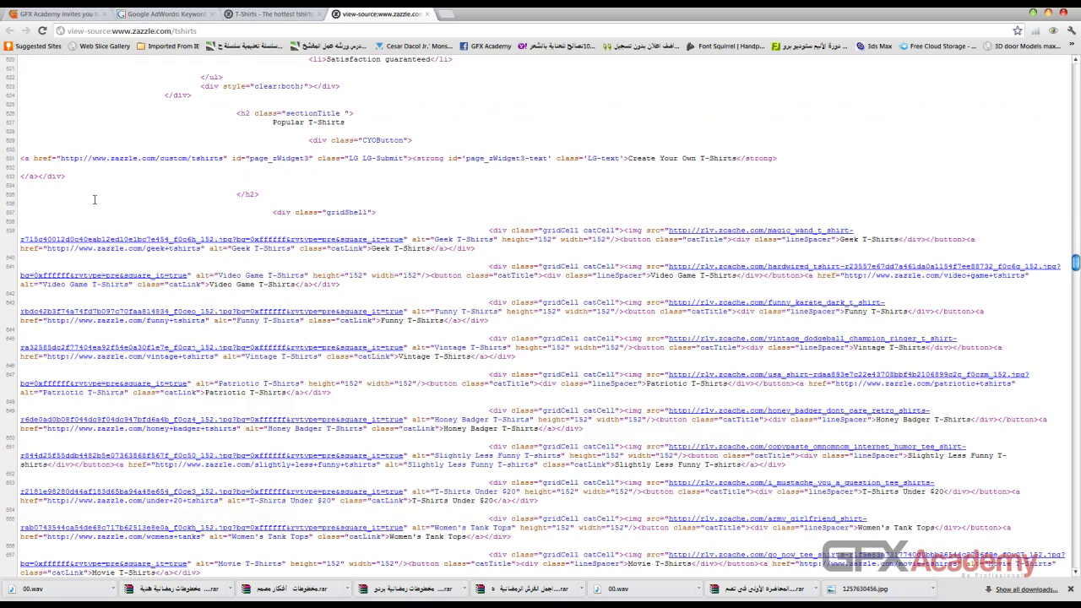
{"action": "scroll", "coordinate": [95, 200], "scroll_direction": "up", "scroll_amount": 20}
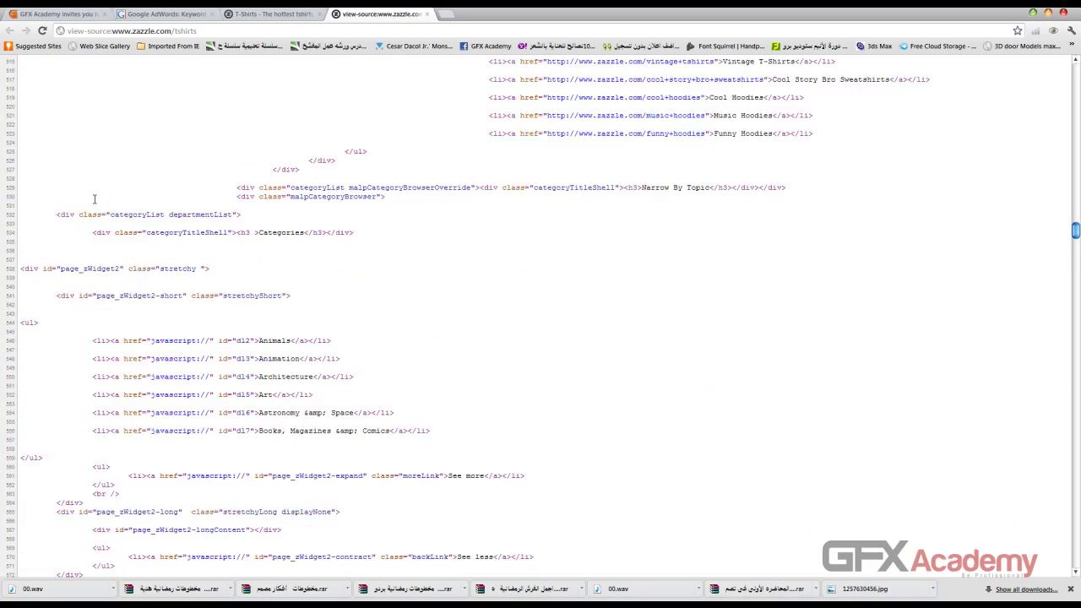
{"action": "scroll", "coordinate": [95, 201], "scroll_direction": "up", "scroll_amount": 20}
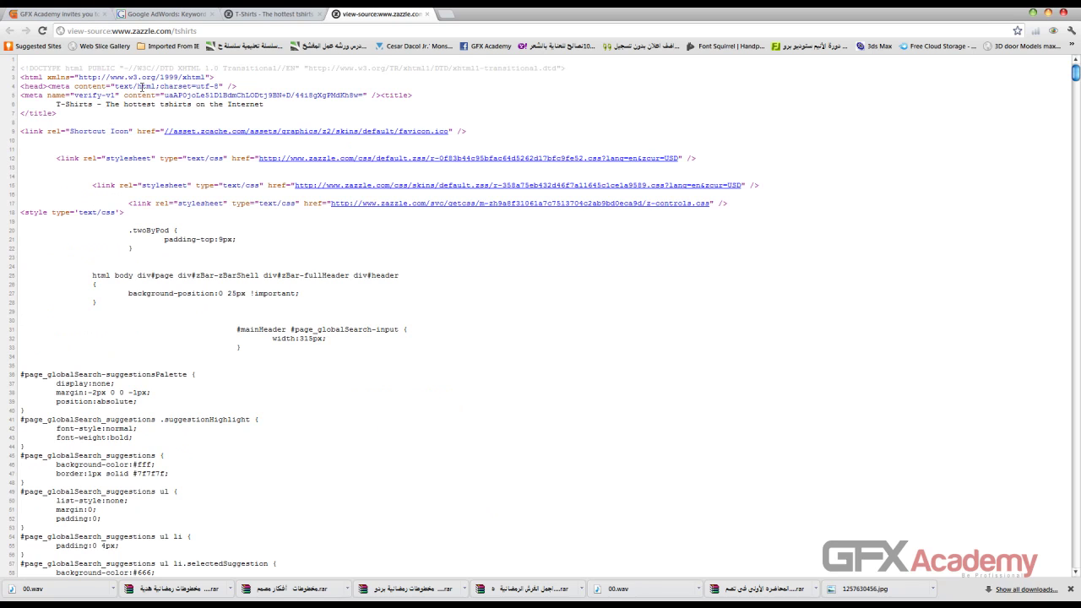
Step: Return to the Zazzle T-shirts page and open the Geek T-Shirts category
{"action": "left_click", "coordinate": [267, 15]}
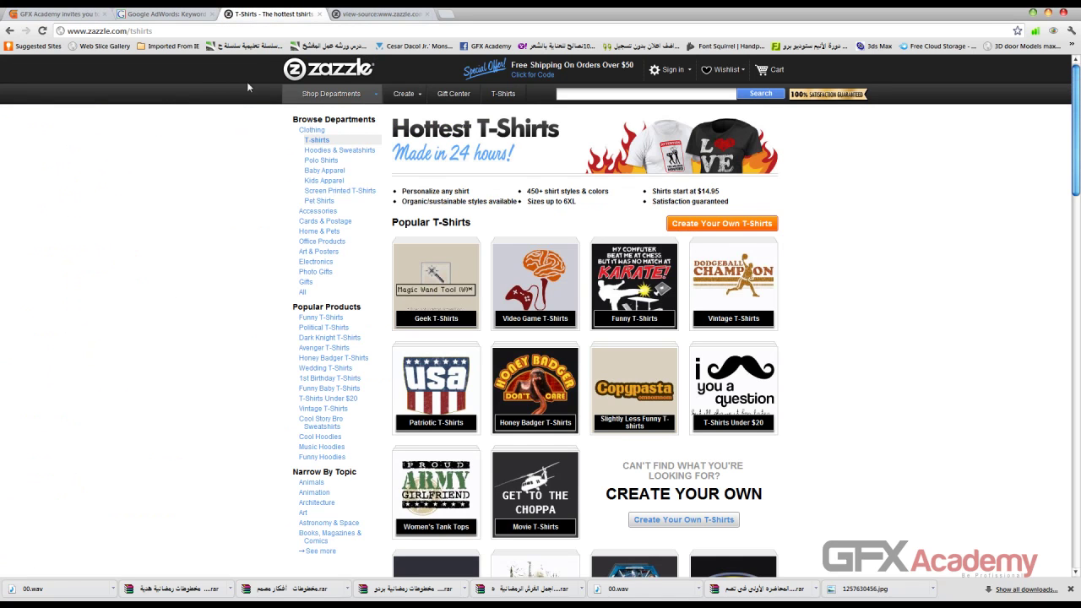
{"action": "left_click", "coordinate": [460, 292]}
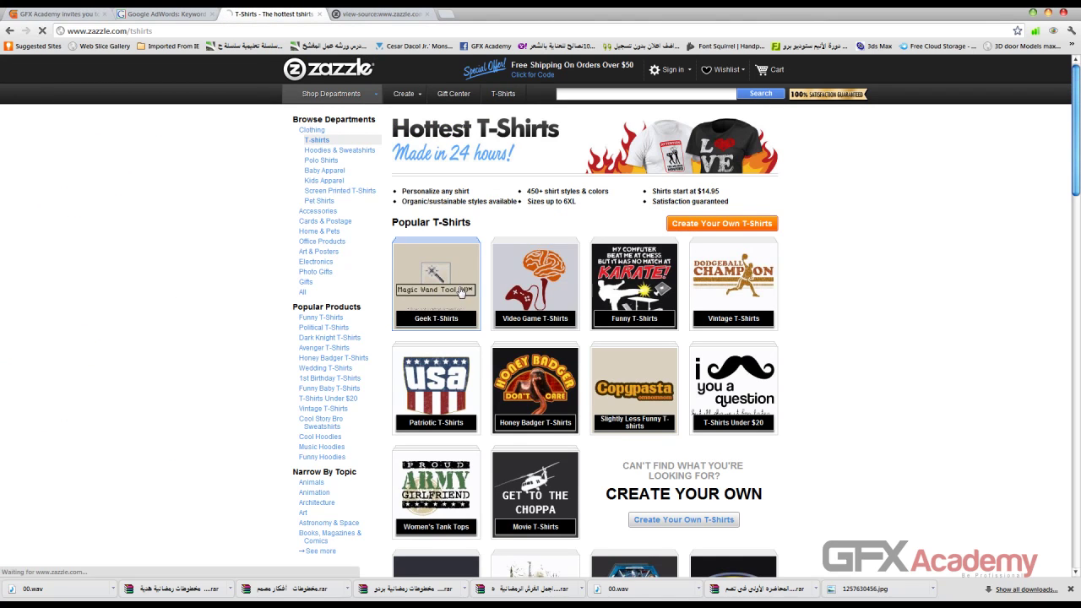
Step: Return to the Zazzle T-shirts page source and examine its title, keywords and description meta tags, and header markup
{"action": "left_click", "coordinate": [10, 32]}
{"action": "left_click", "coordinate": [376, 14]}
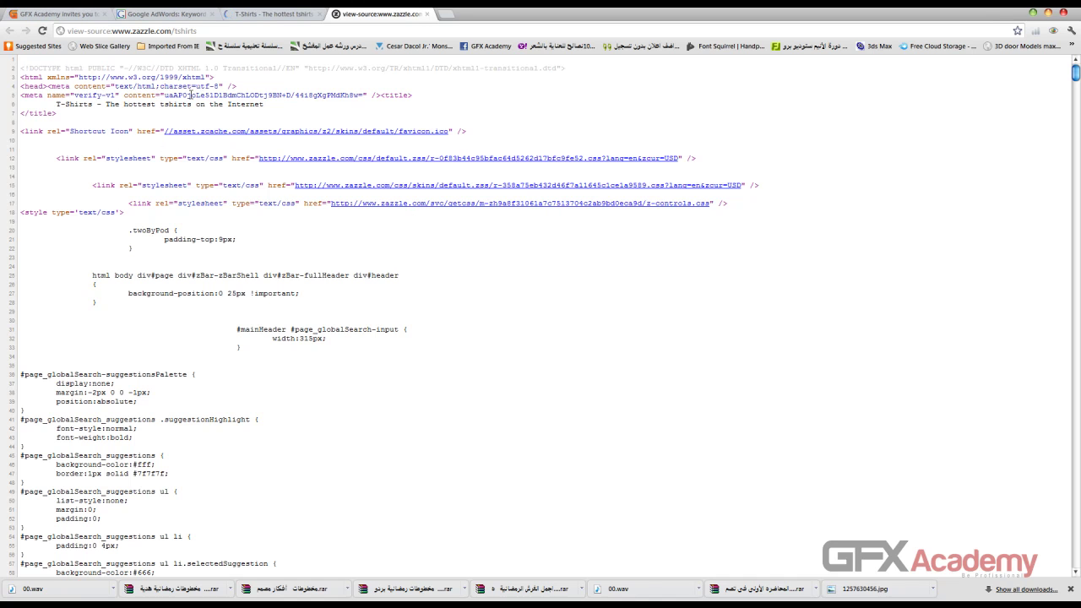
{"action": "scroll", "coordinate": [128, 203], "scroll_direction": "down", "scroll_amount": 10}
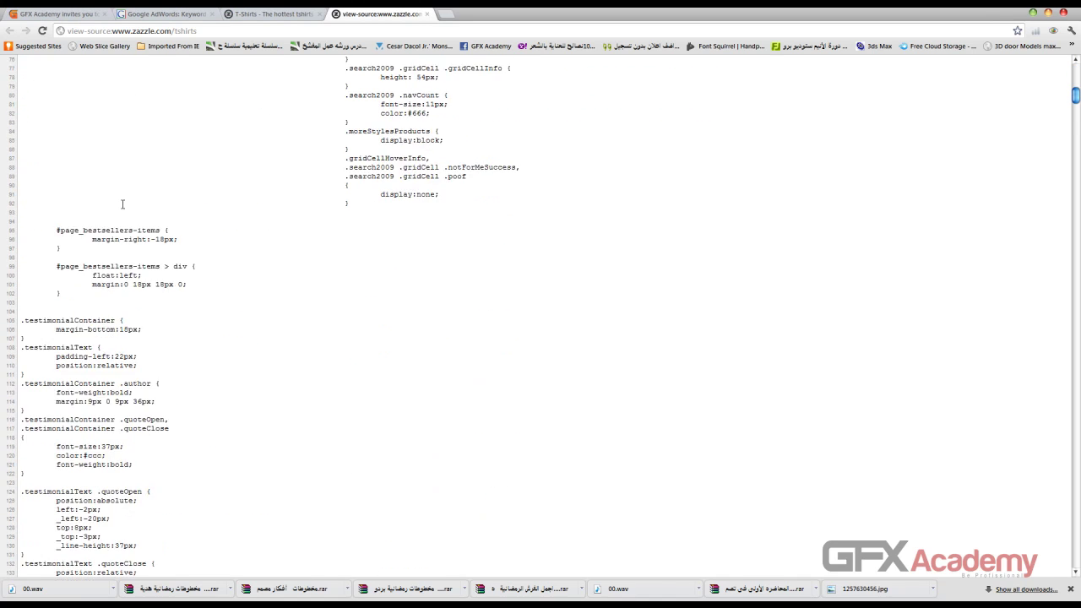
{"action": "scroll", "coordinate": [121, 206], "scroll_direction": "down", "scroll_amount": 1}
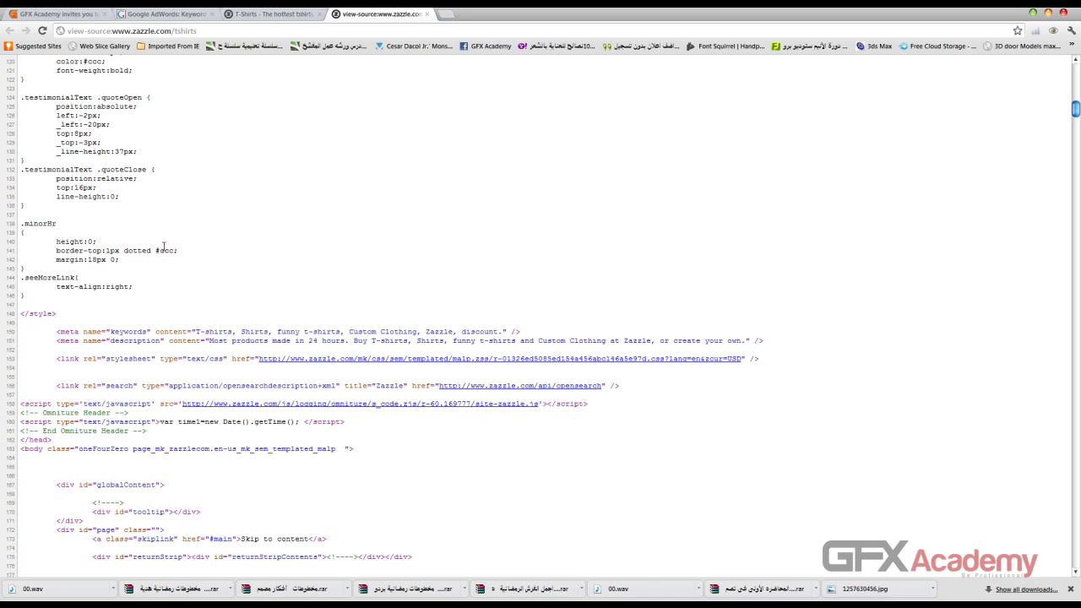
{"action": "scroll", "coordinate": [398, 343], "scroll_direction": "down", "scroll_amount": 2}
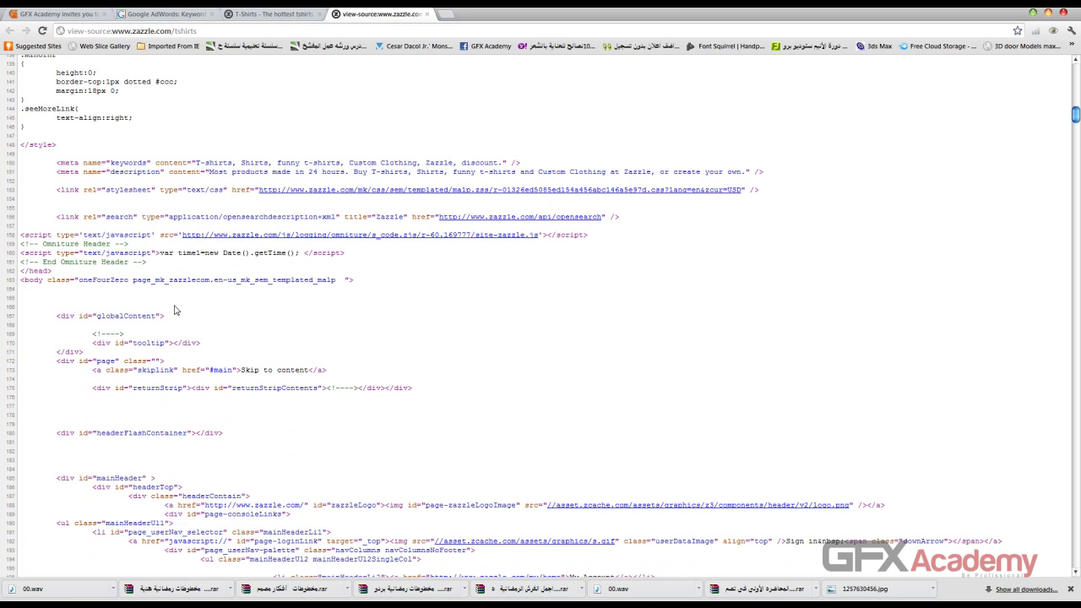
{"action": "scroll", "coordinate": [202, 287], "scroll_direction": "down", "scroll_amount": 1}
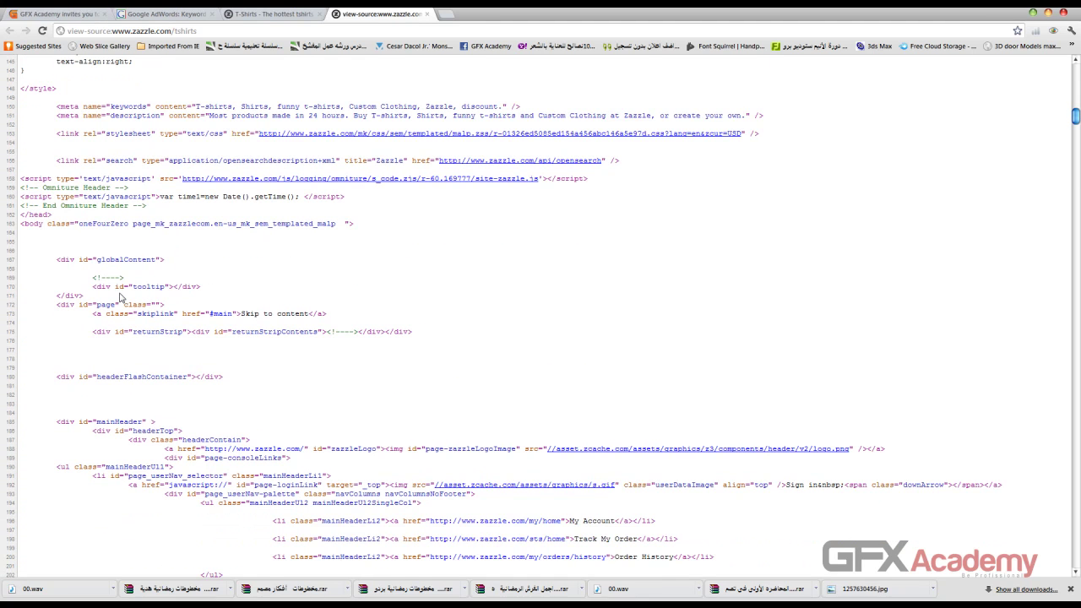
{"action": "scroll", "coordinate": [121, 294], "scroll_direction": "down", "scroll_amount": 2}
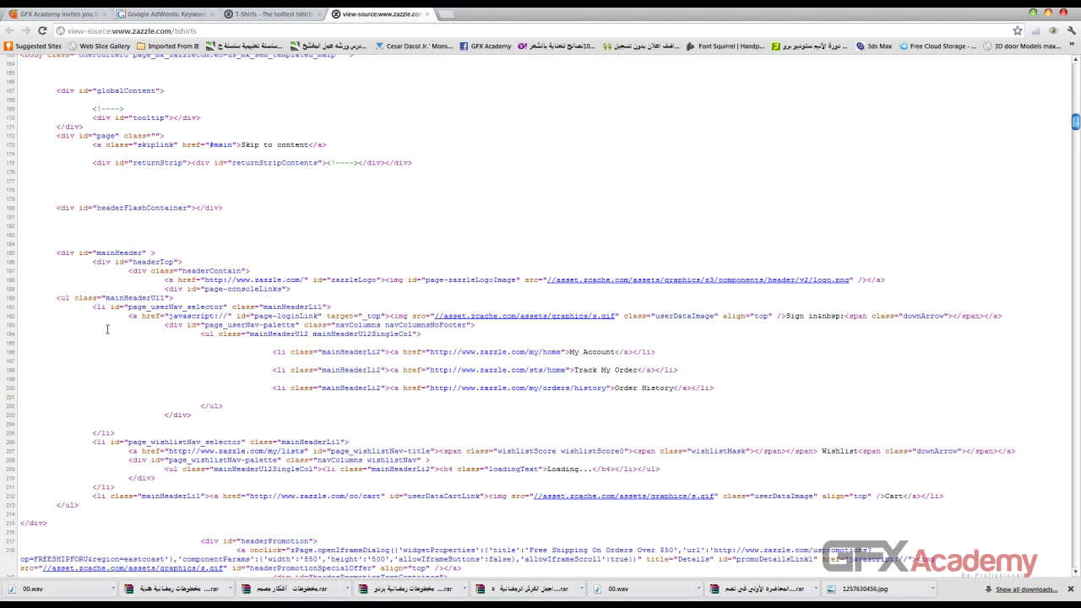
{"action": "scroll", "coordinate": [107, 329], "scroll_direction": "down", "scroll_amount": 1}
{"action": "scroll", "coordinate": [108, 329], "scroll_direction": "down", "scroll_amount": 1}
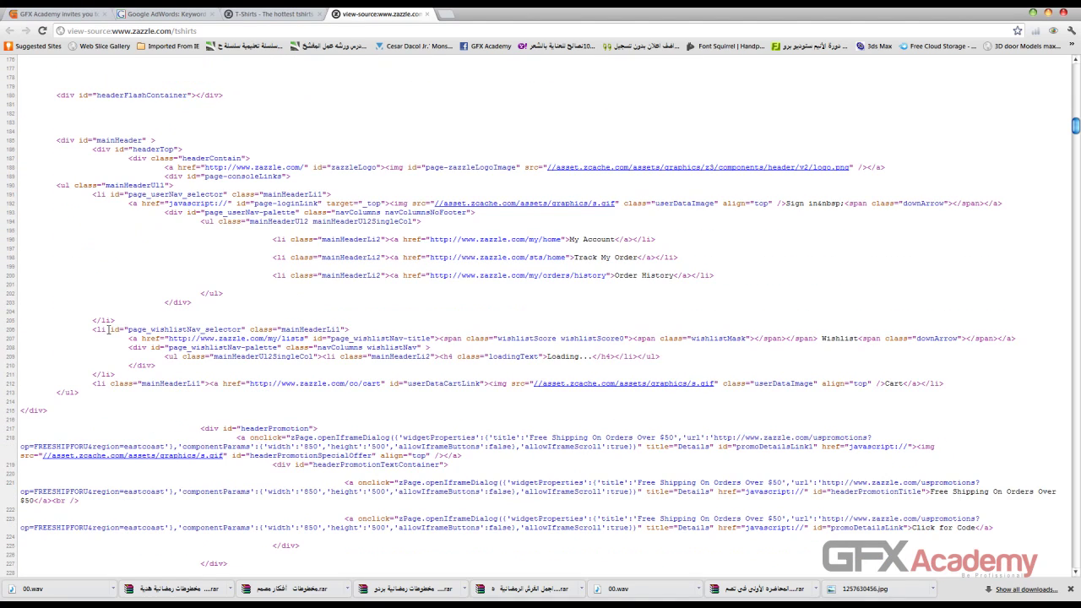
{"action": "scroll", "coordinate": [247, 257], "scroll_direction": "down", "scroll_amount": 3}
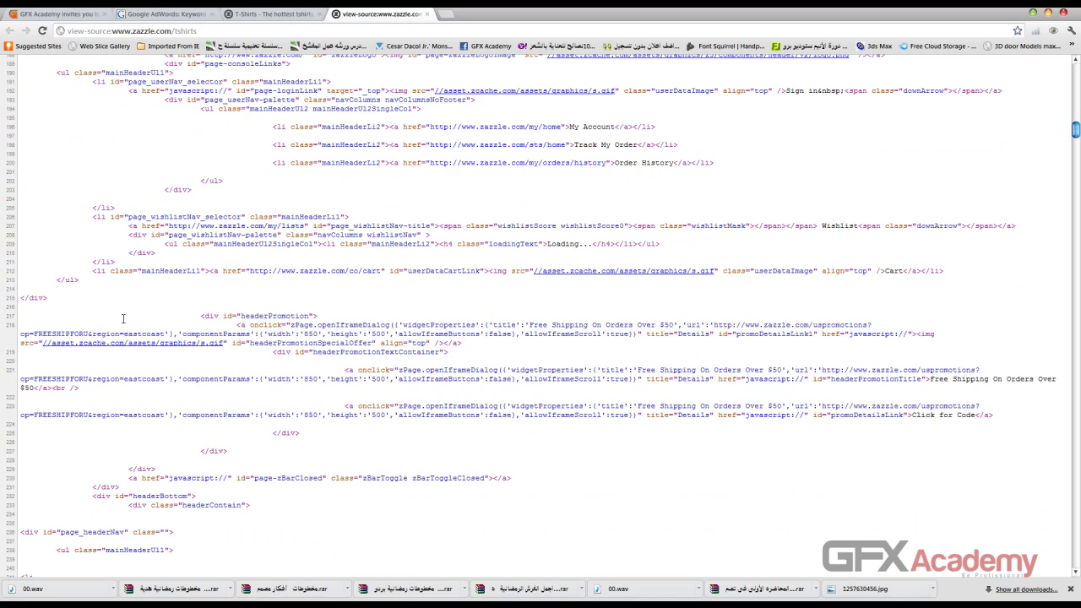
{"action": "scroll", "coordinate": [122, 321], "scroll_direction": "down", "scroll_amount": 4}
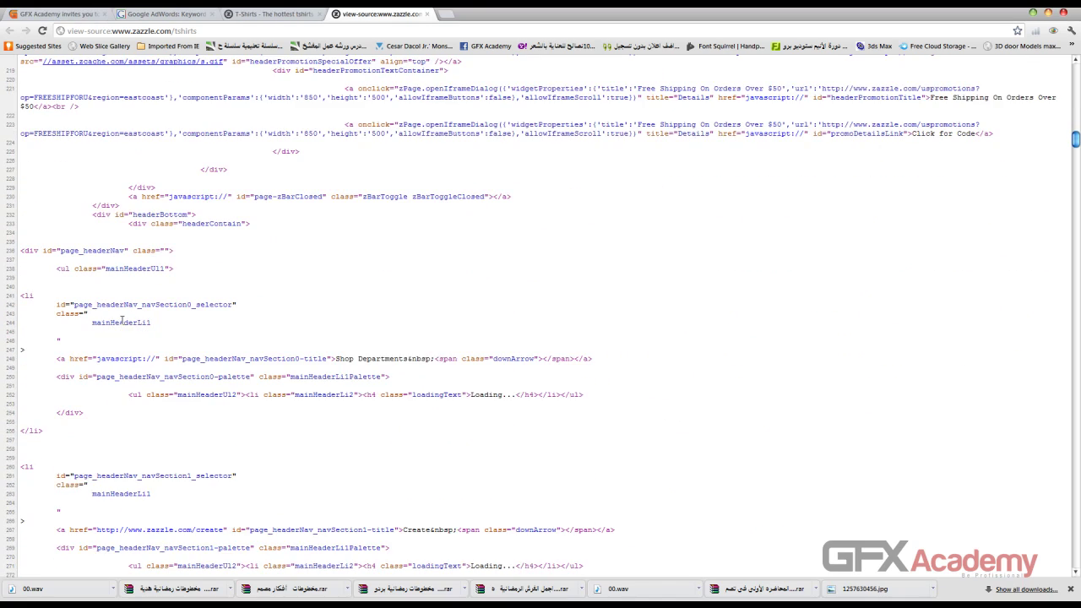
{"action": "scroll", "coordinate": [121, 325], "scroll_direction": "up", "scroll_amount": 8}
{"action": "scroll", "coordinate": [121, 325], "scroll_direction": "up", "scroll_amount": 8}
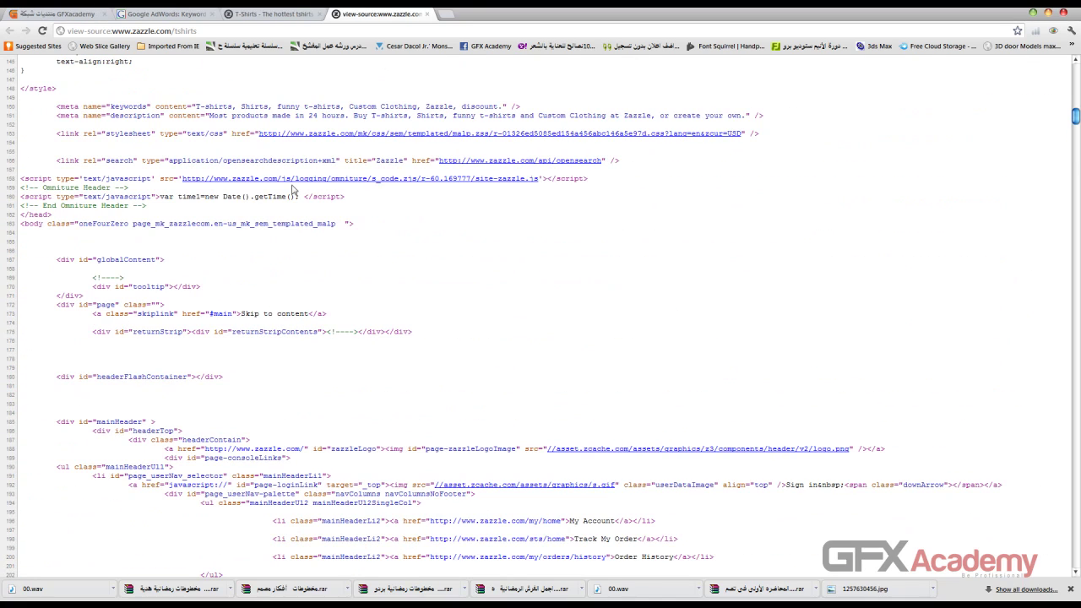
Step: Close the Zazzle page source and open the T-Shirt Hell site from the Google results for "t shirt"
{"action": "left_click", "coordinate": [429, 15]}
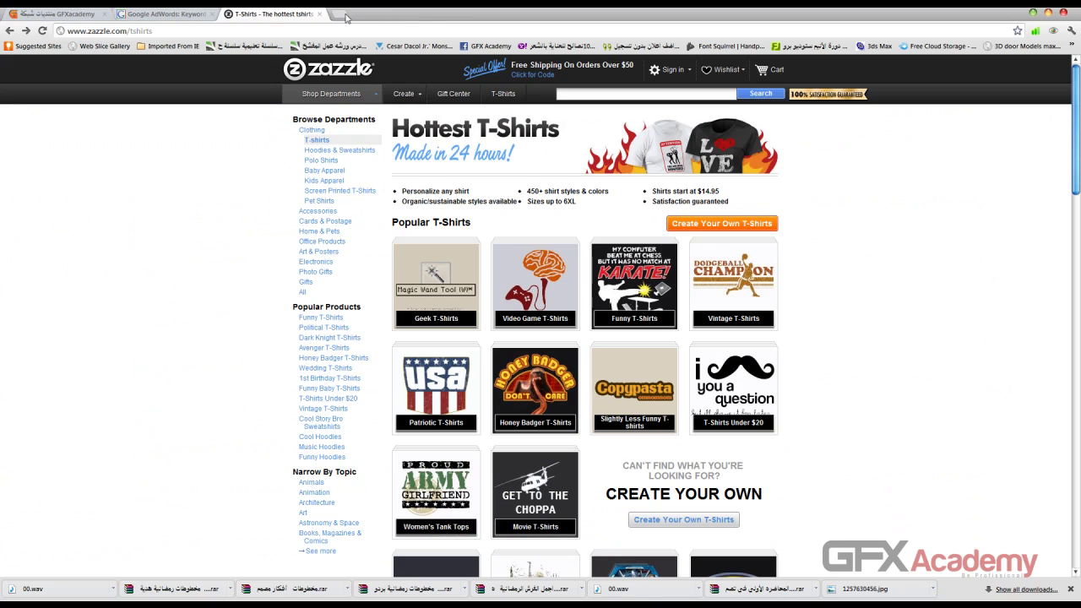
{"action": "left_click", "coordinate": [10, 31]}
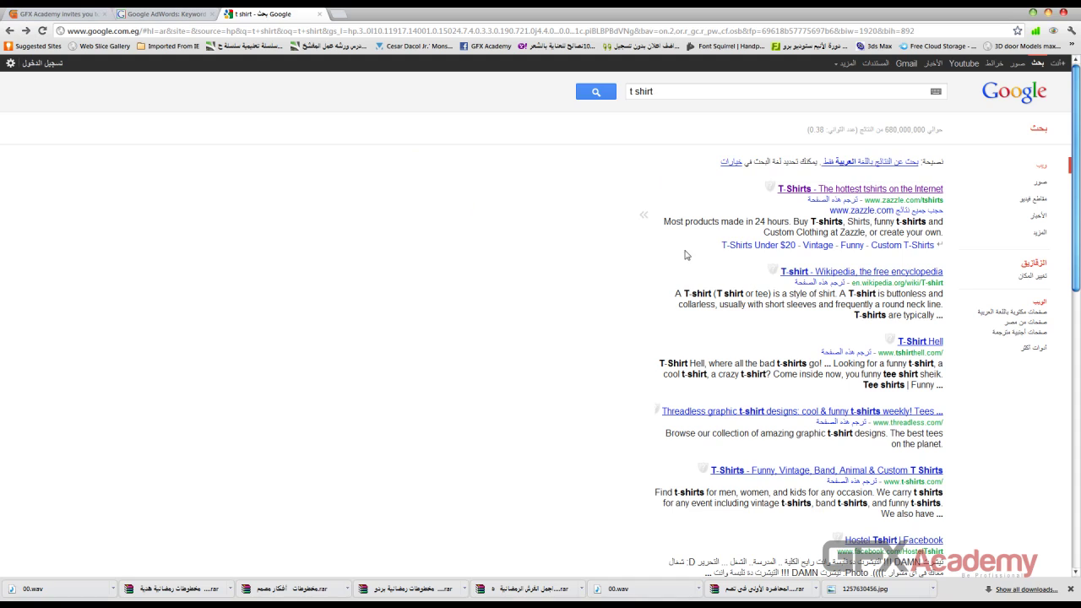
{"action": "left_click", "coordinate": [921, 343]}
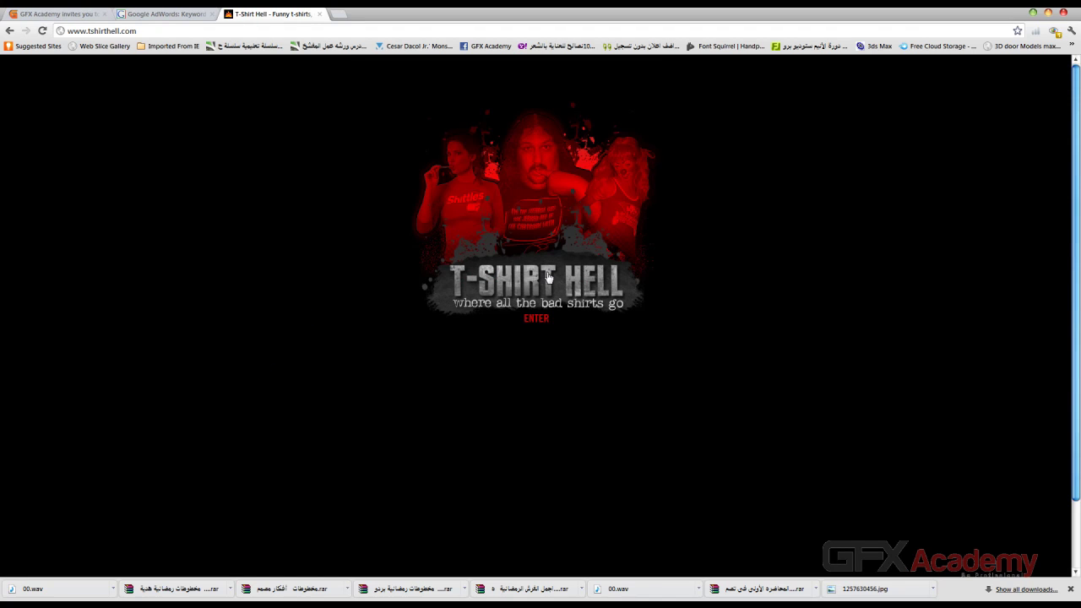
Step: Open the T-Shirt Hell page source and highlight the first meta keywords one by one, from "t-shirts" through "tshirts"
{"action": "right_click", "coordinate": [164, 149]}
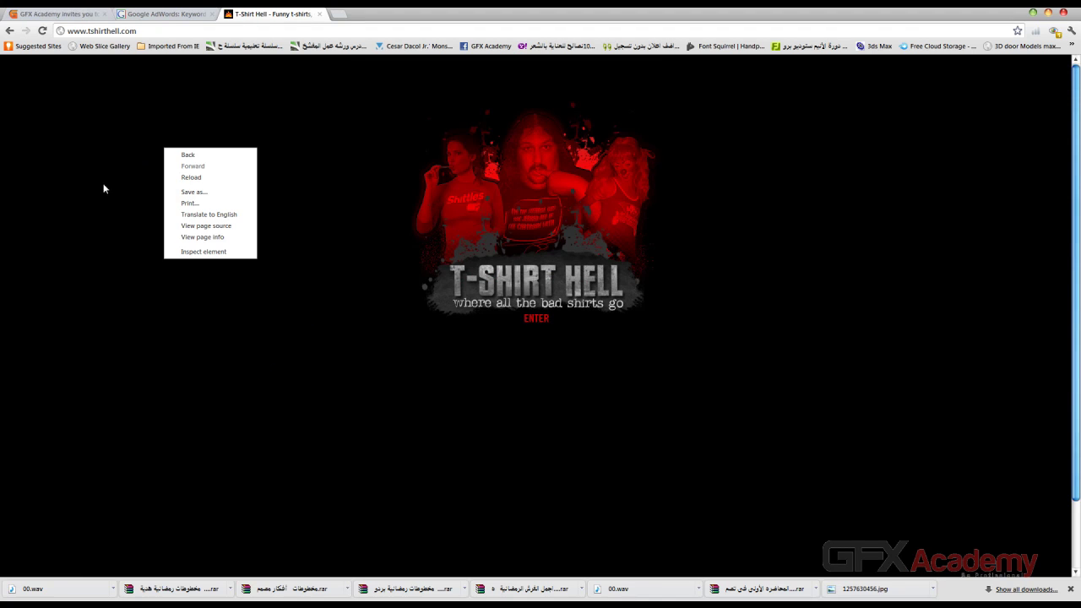
{"action": "left_click", "coordinate": [170, 226]}
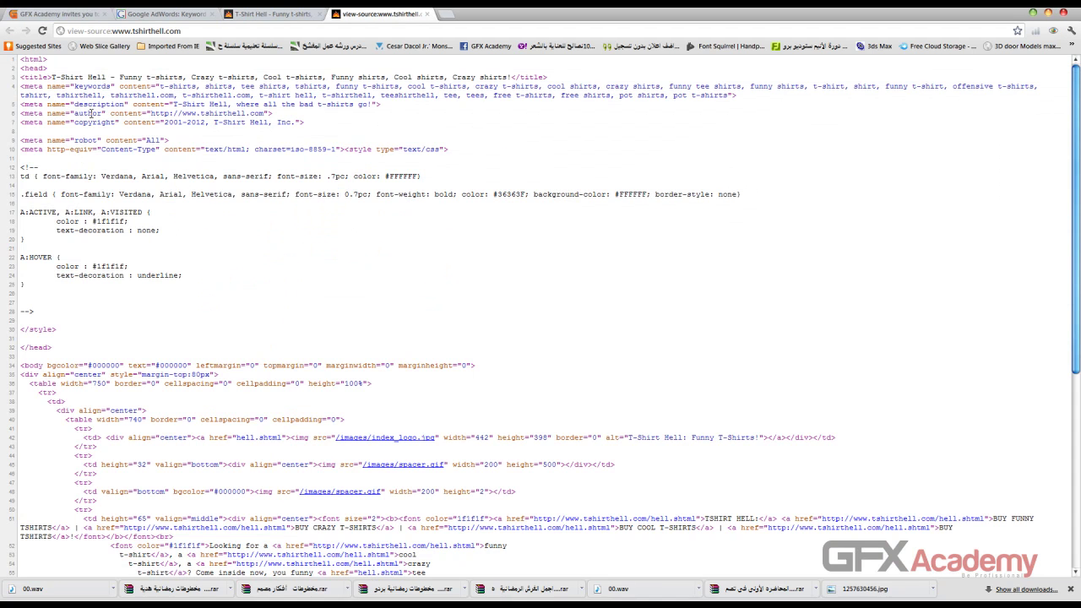
{"action": "double_click", "coordinate": [90, 86]}
{"action": "left_click_drag", "start_coordinate": [161, 87], "coordinate": [198, 86]}
{"action": "double_click", "coordinate": [218, 86]}
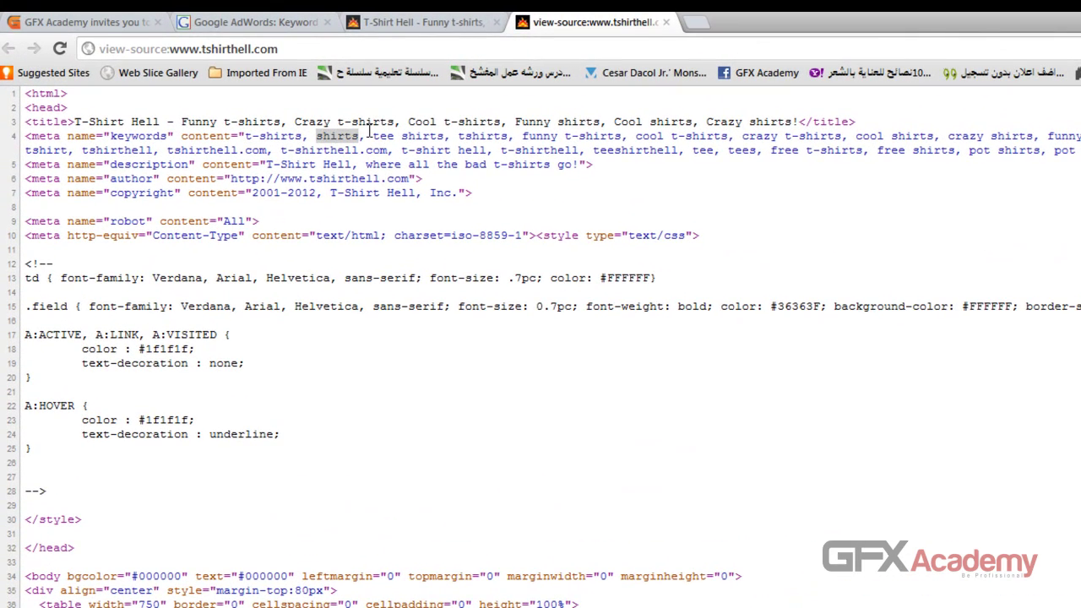
{"action": "left_click_drag", "start_coordinate": [368, 135], "coordinate": [445, 135]}
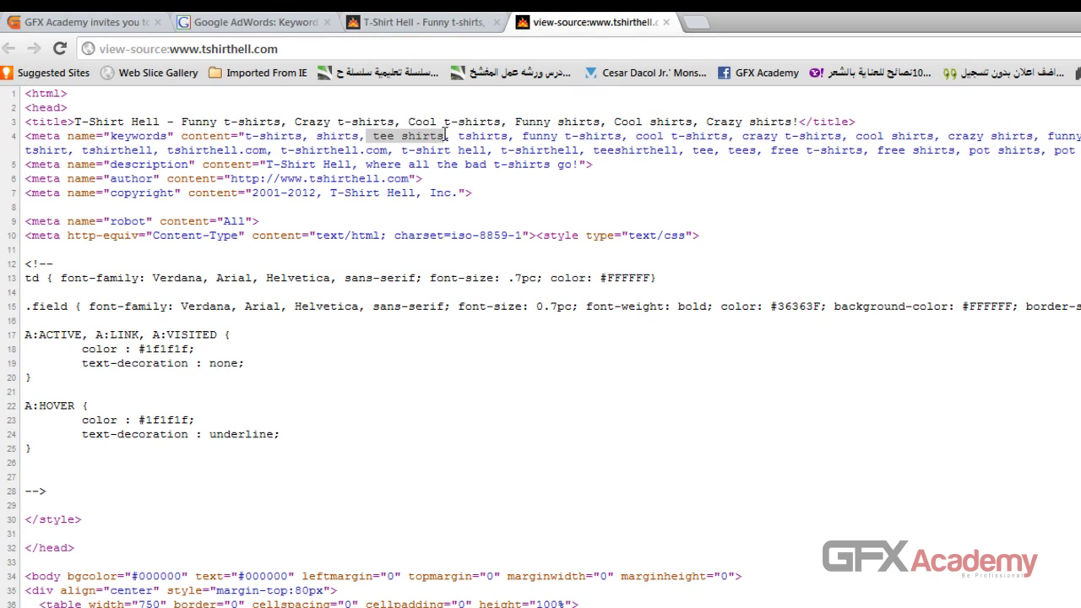
{"action": "double_click", "coordinate": [490, 133]}
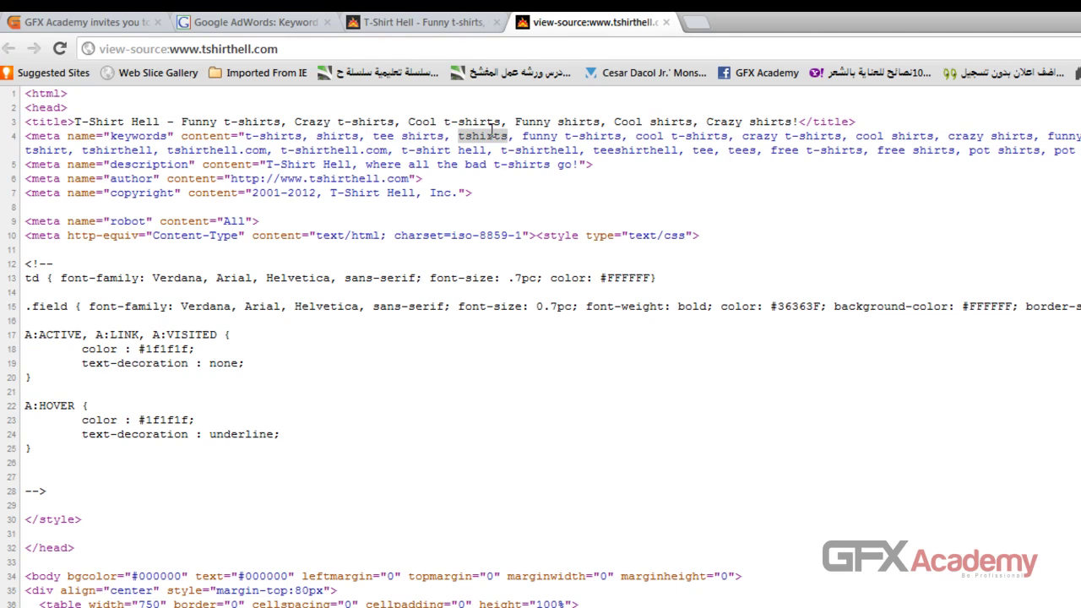
Step: Read through the remaining T-Shirt Hell meta keywords, highlighting phrases from "cool t-shirts" to the final "pot t-shirts"
{"action": "left_click", "coordinate": [532, 136]}
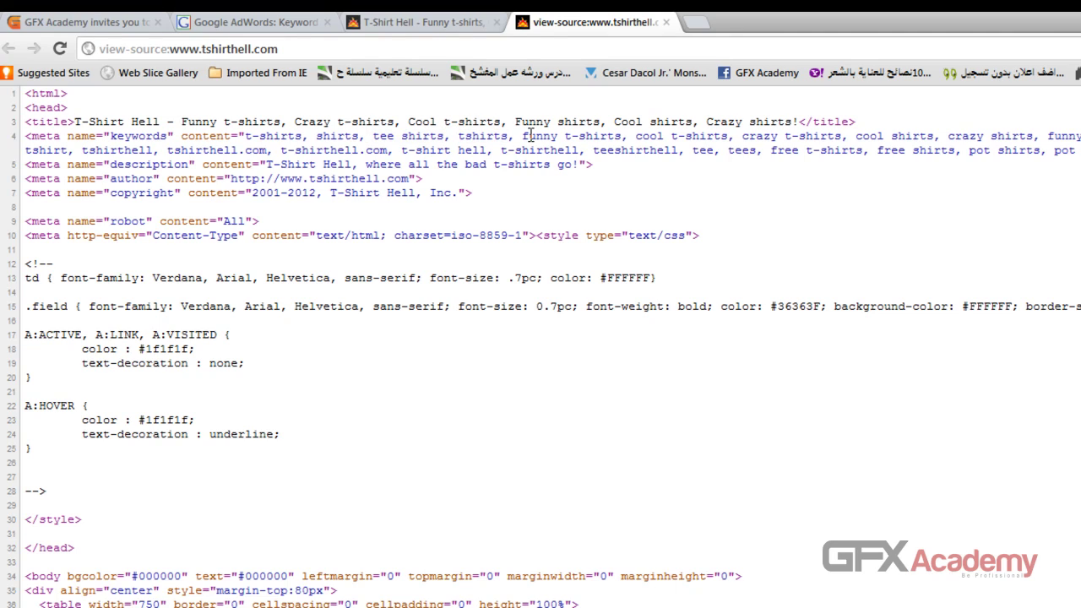
{"action": "left_click_drag", "start_coordinate": [635, 136], "coordinate": [724, 136]}
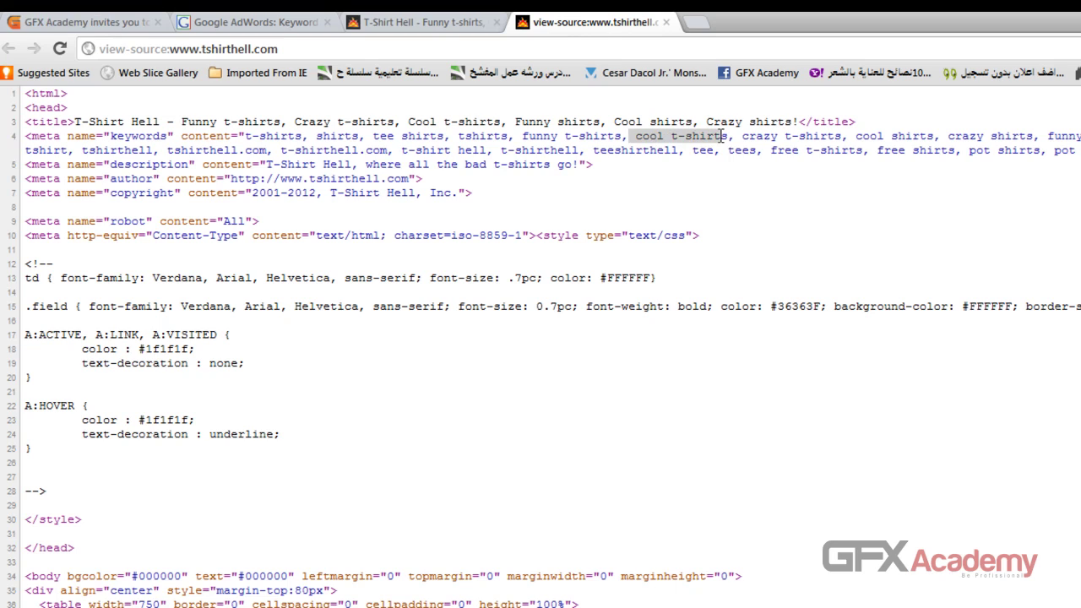
{"action": "left_click", "coordinate": [743, 136]}
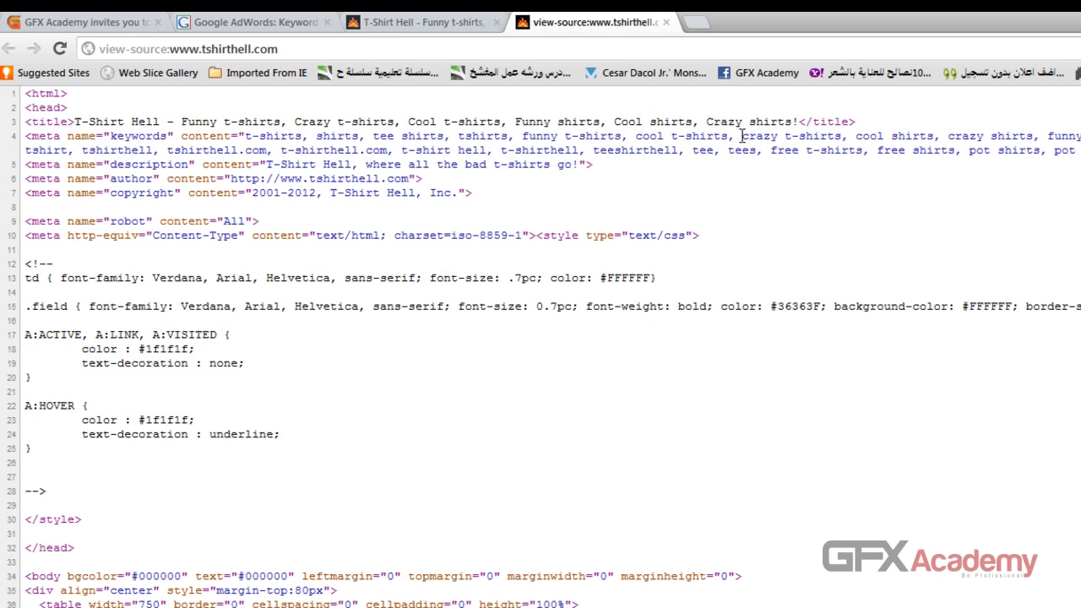
{"action": "double_click", "coordinate": [963, 136]}
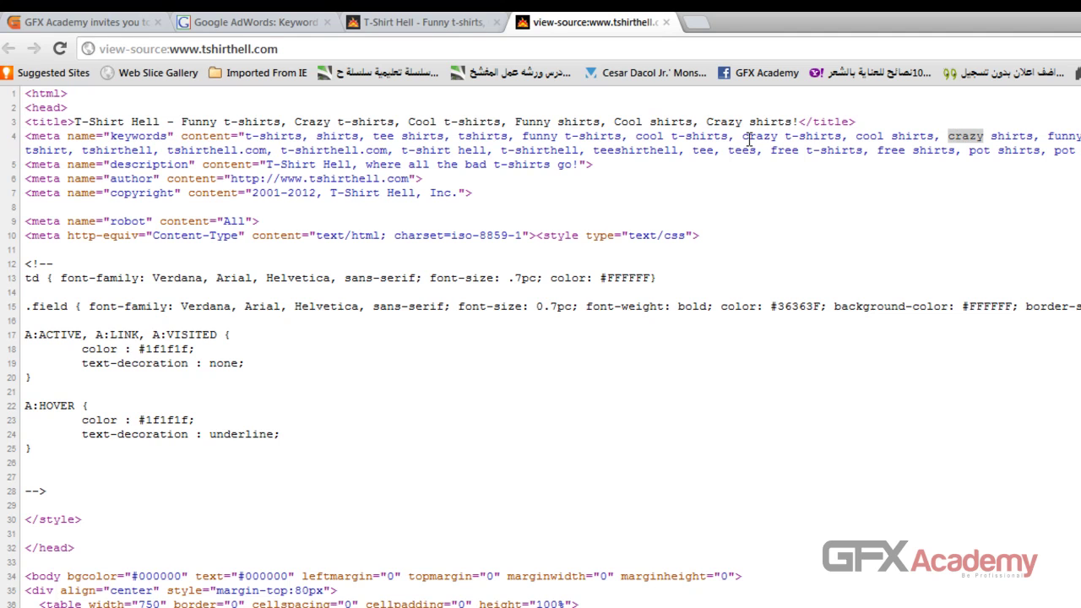
{"action": "left_click_drag", "start_coordinate": [742, 136], "coordinate": [860, 135]}
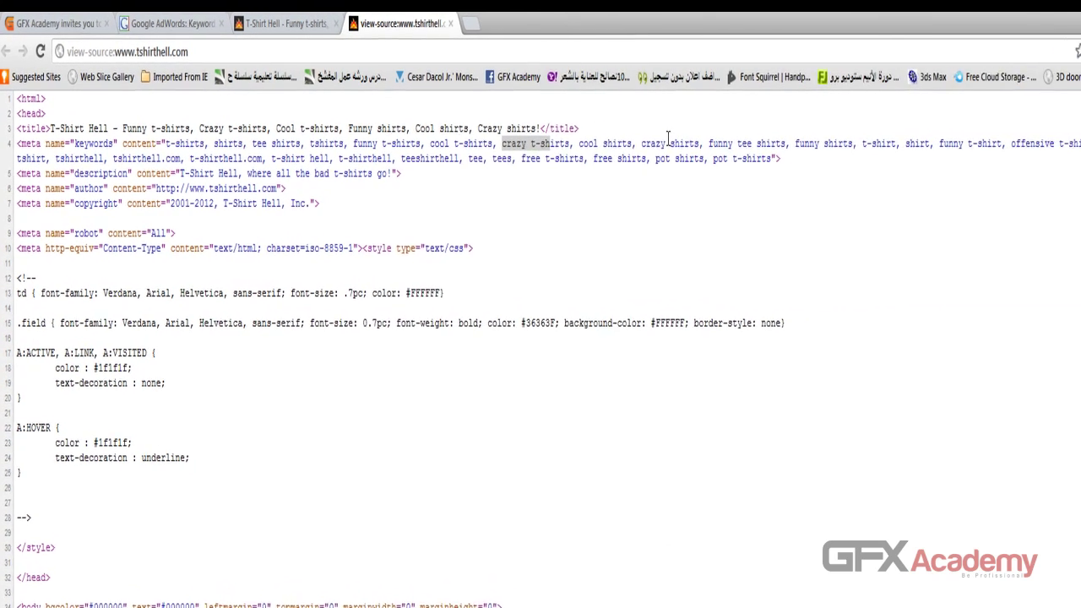
{"action": "left_click_drag", "start_coordinate": [681, 144], "coordinate": [961, 145]}
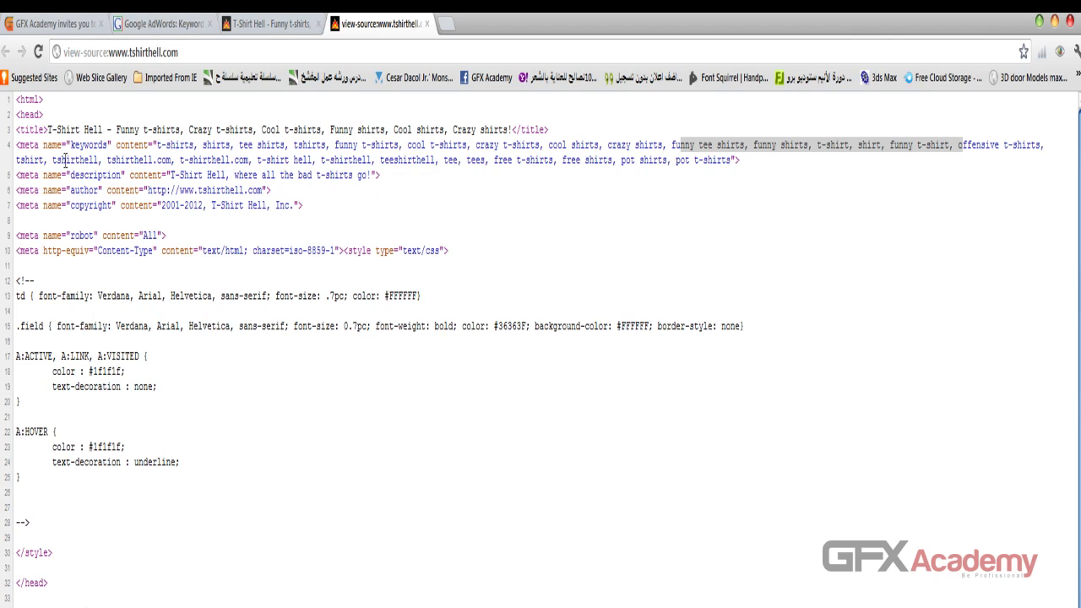
{"action": "left_click_drag", "start_coordinate": [19, 159], "coordinate": [617, 158]}
{"action": "left_click_drag", "start_coordinate": [714, 160], "coordinate": [733, 159]}
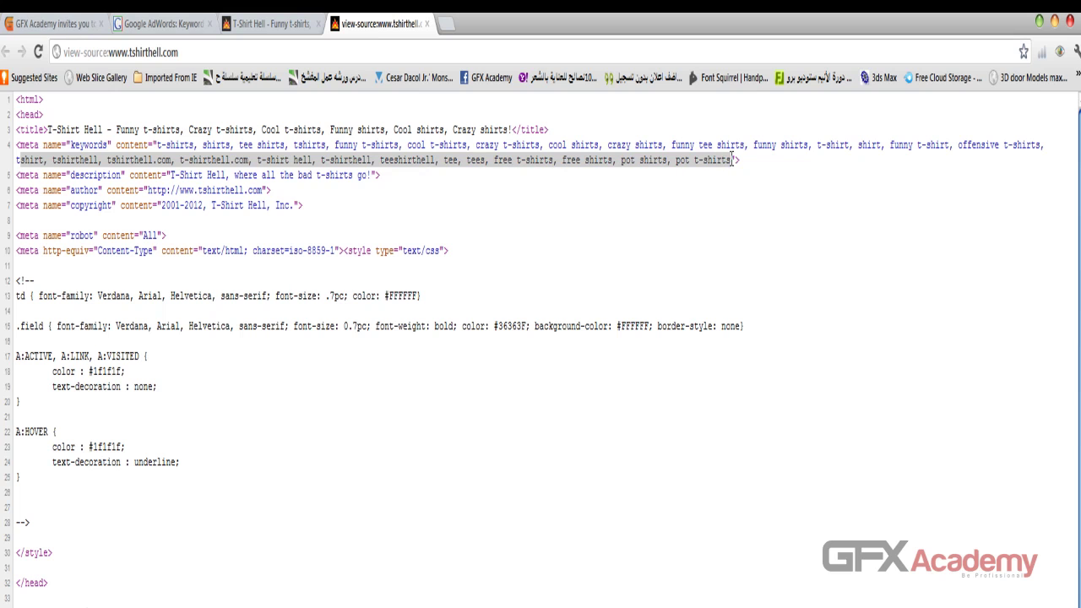
Step: Switch to the AdWords keyword results and check the competition levels, highlighting the medium ratings of "free t shirt", "glee t shirts" and "t shirt quilts"
{"action": "left_click", "coordinate": [161, 24]}
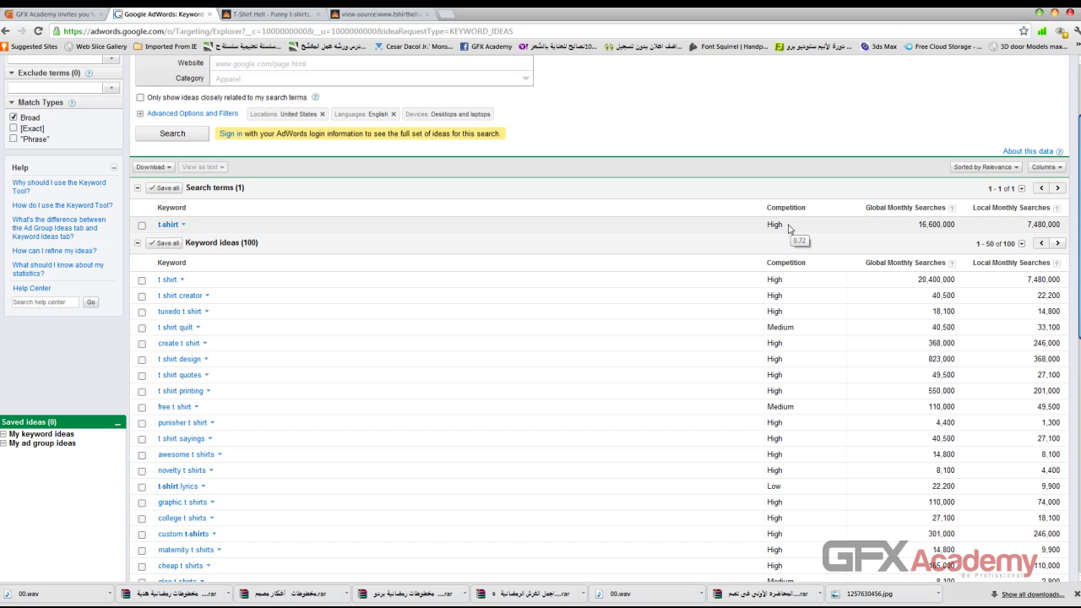
{"action": "mouse_move", "coordinate": [778, 225]}
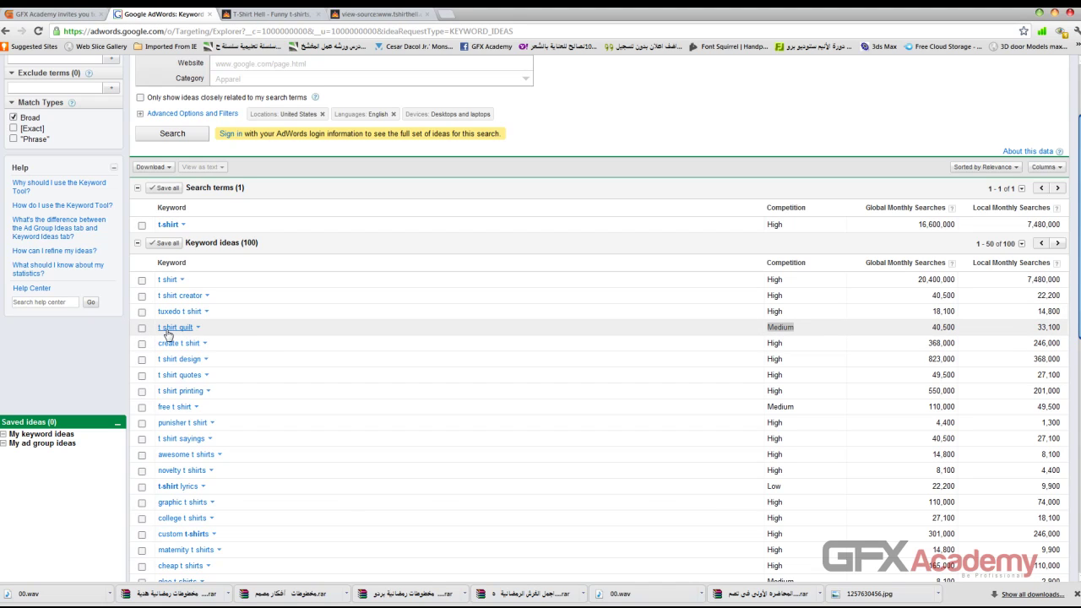
{"action": "double_click", "coordinate": [781, 406]}
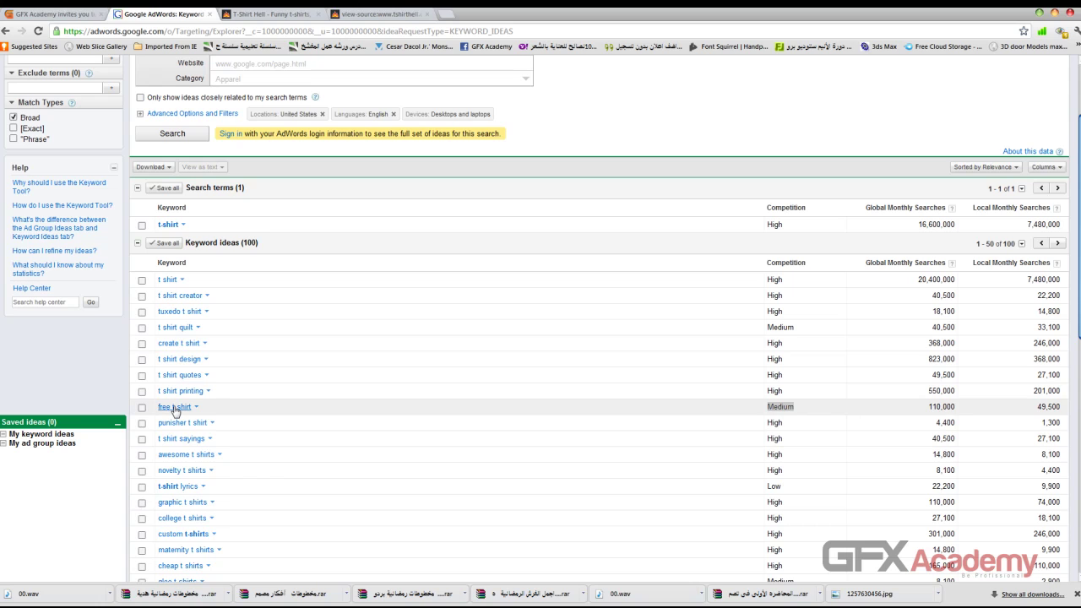
{"action": "scroll", "coordinate": [234, 307], "scroll_direction": "down", "scroll_amount": 2}
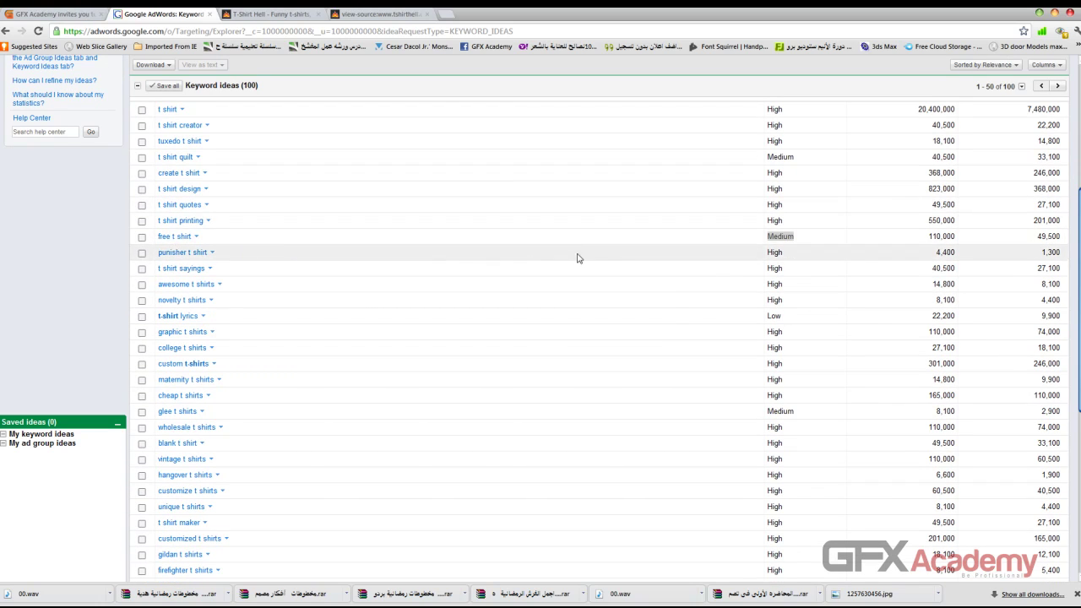
{"action": "double_click", "coordinate": [775, 409]}
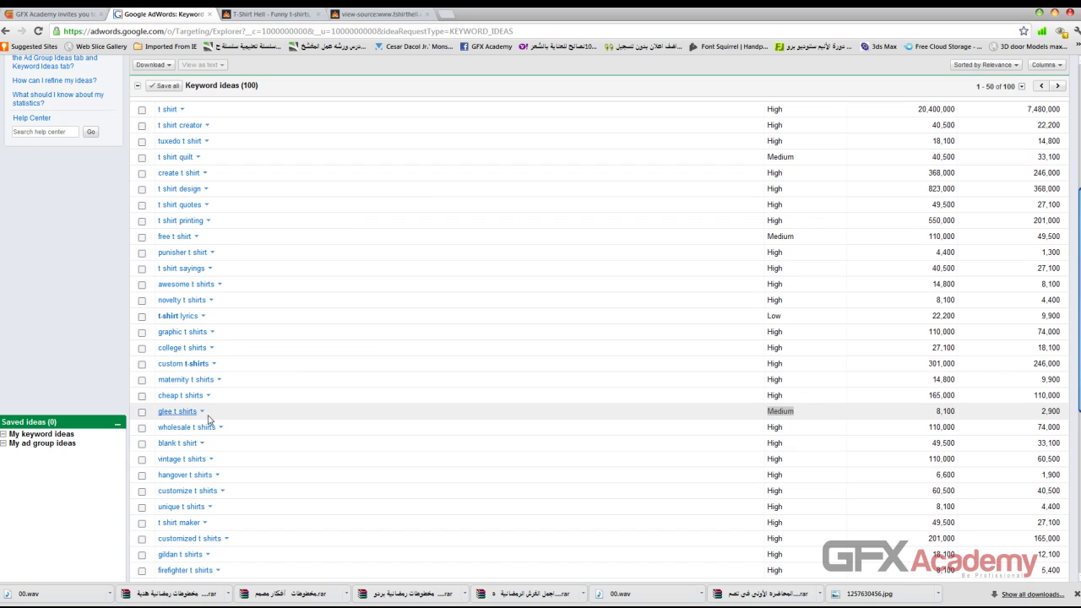
{"action": "scroll", "coordinate": [499, 425], "scroll_direction": "down", "scroll_amount": 3}
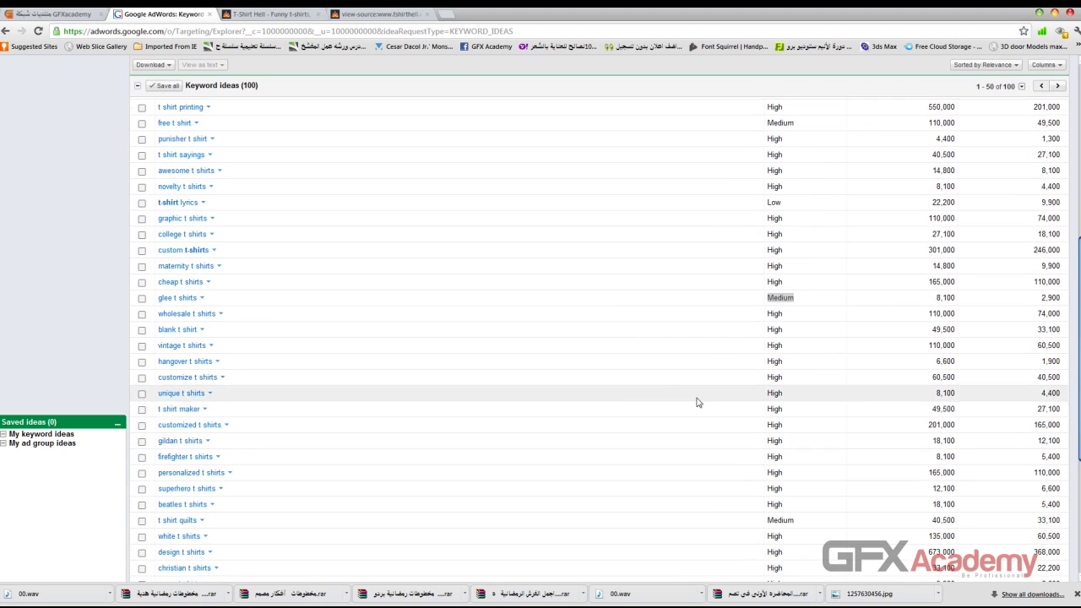
{"action": "double_click", "coordinate": [781, 521]}
Step: Review the end of the keyword ideas list, highlighting the competition ratings between "political t shirts" and "offensive t shirts"
{"action": "scroll", "coordinate": [779, 334], "scroll_direction": "down", "scroll_amount": 4}
{"action": "scroll", "coordinate": [778, 338], "scroll_direction": "down", "scroll_amount": 2}
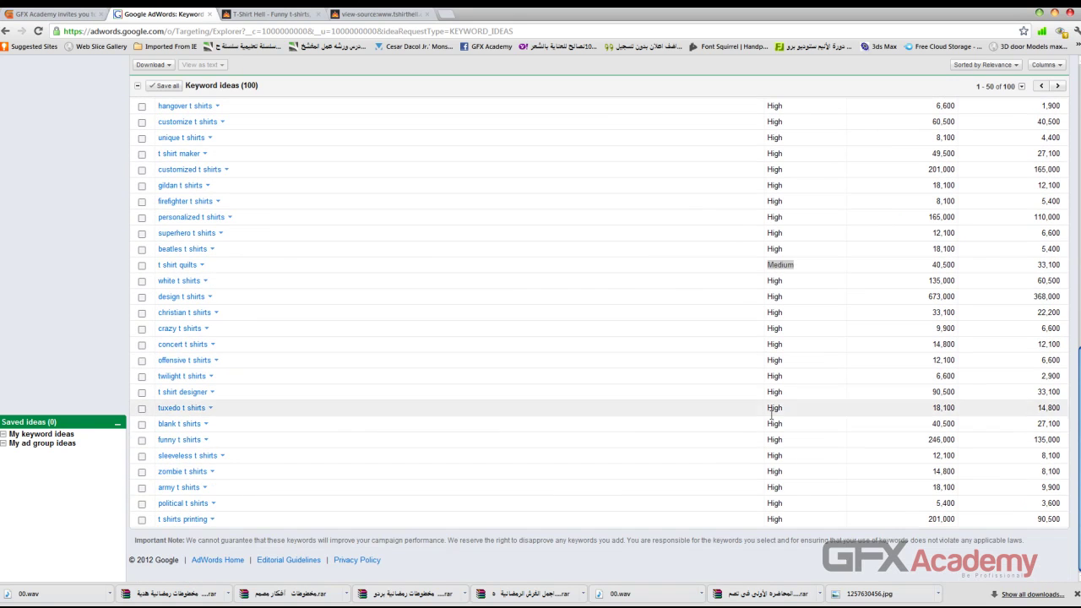
{"action": "left_click_drag", "start_coordinate": [770, 504], "coordinate": [778, 360]}
{"action": "left_click", "coordinate": [647, 362]}
Step: Go back over the keyword ideas and compare the competition ratings of "t-shirt lyrics" and "t shirt quilt"
{"action": "scroll", "coordinate": [647, 362], "scroll_direction": "up", "scroll_amount": 14}
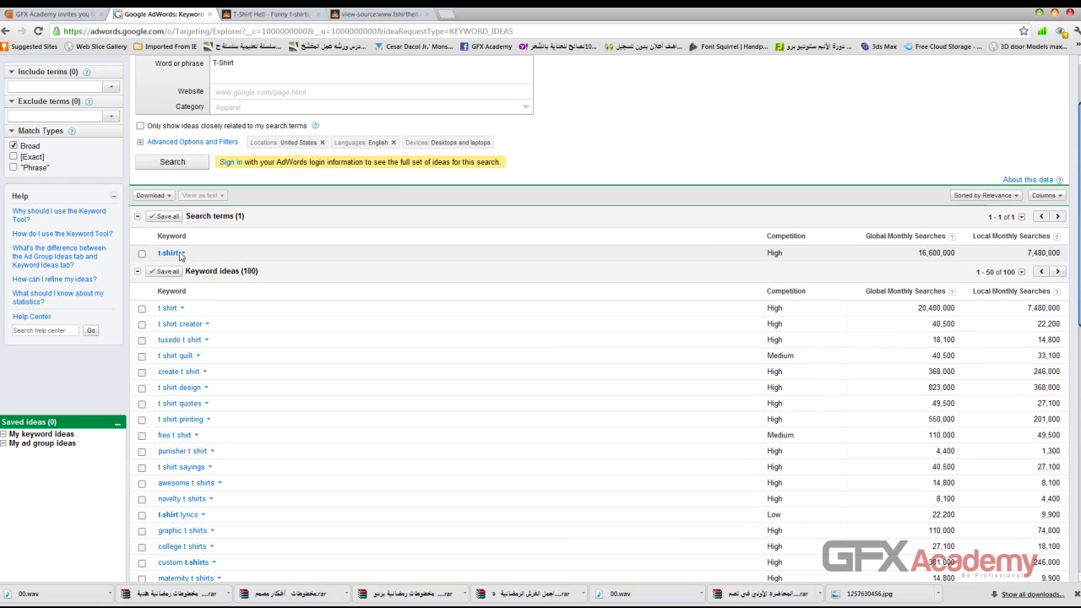
{"action": "scroll", "coordinate": [173, 279], "scroll_direction": "down", "scroll_amount": 5}
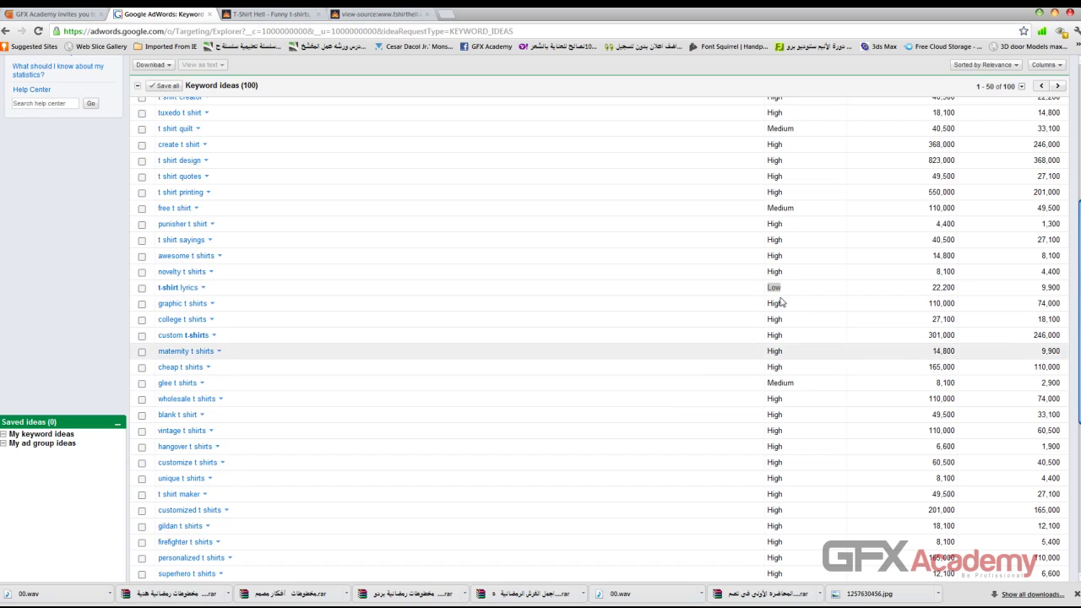
{"action": "double_click", "coordinate": [780, 131]}
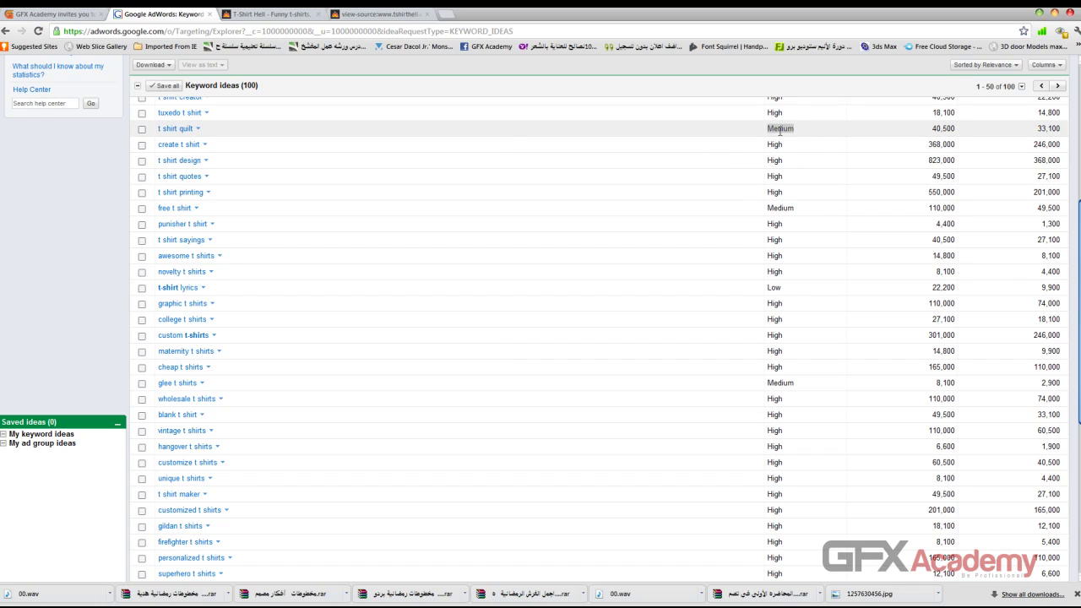
Step: Check the competition rating and global monthly searches of the "t shirt" keyword idea, highlighting both values
{"action": "scroll", "coordinate": [575, 169], "scroll_direction": "up", "scroll_amount": 3}
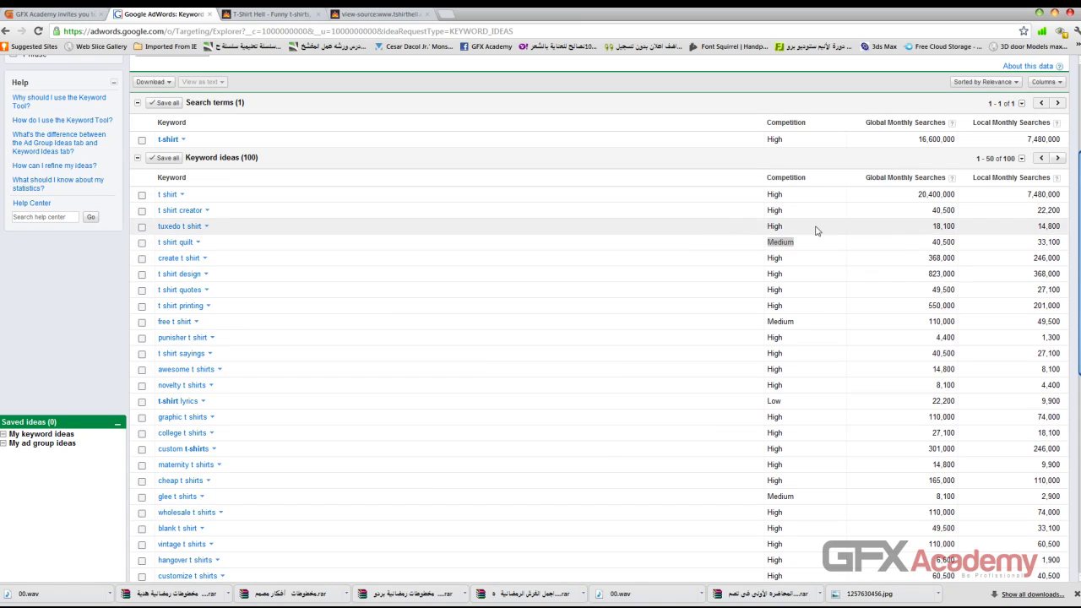
{"action": "left_click", "coordinate": [778, 195]}
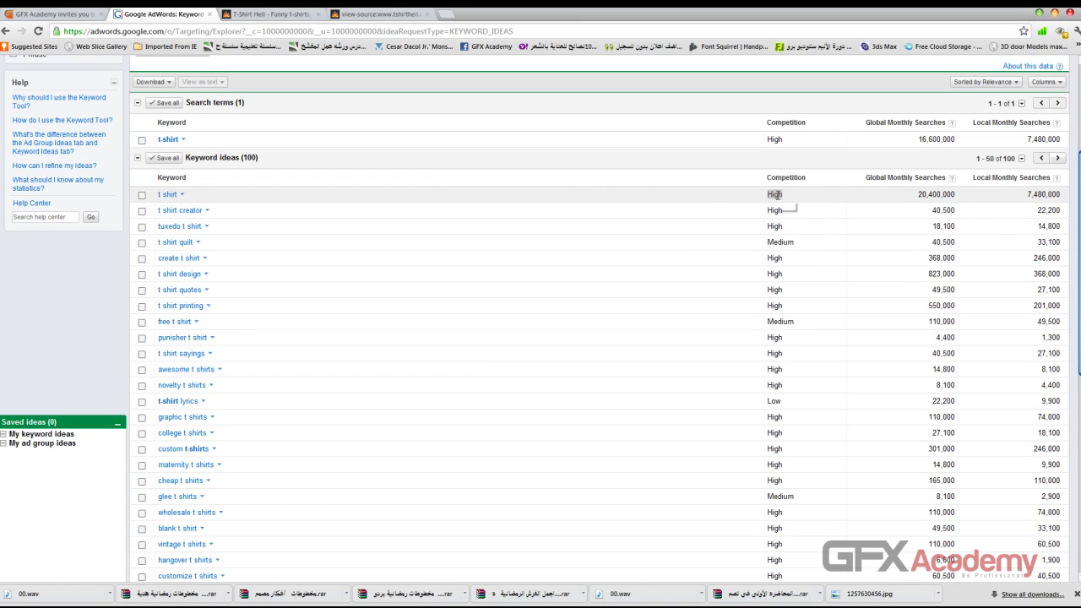
{"action": "double_click", "coordinate": [778, 195]}
{"action": "left_click_drag", "start_coordinate": [919, 197], "coordinate": [954, 194]}
{"action": "left_click", "coordinate": [920, 194]}
{"action": "double_click", "coordinate": [775, 195]}
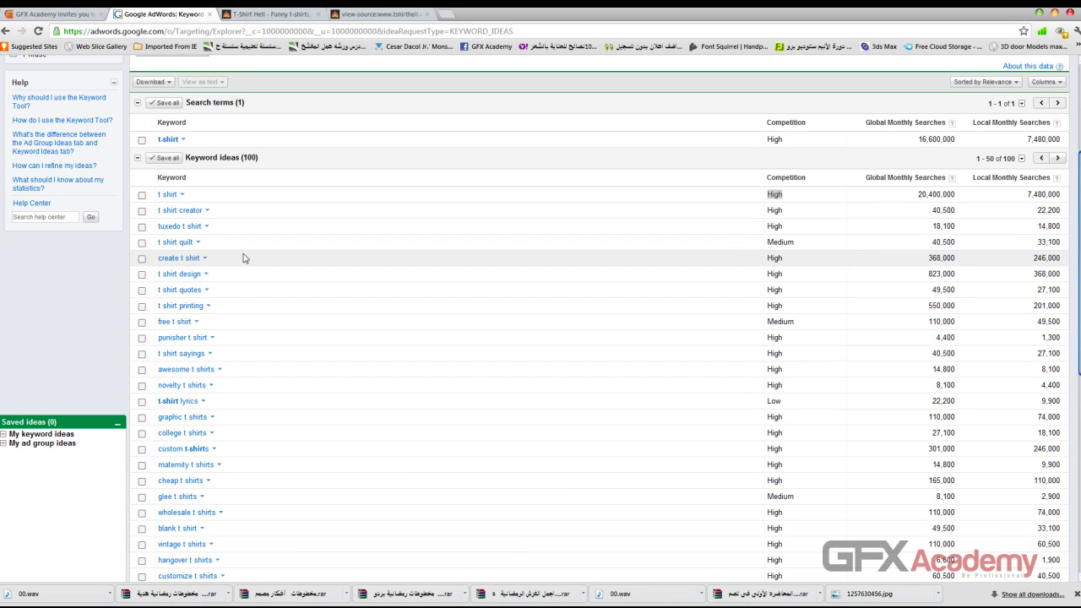
Step: Replace the search phrase with "course" and search for its keyword ideas
{"action": "scroll", "coordinate": [243, 258], "scroll_direction": "up", "scroll_amount": 2}
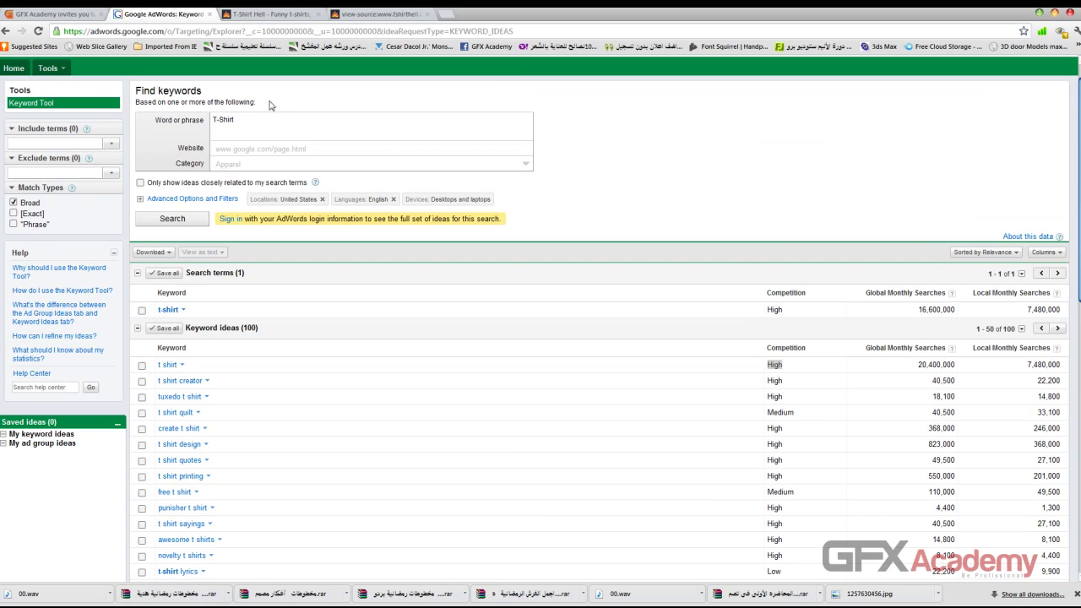
{"action": "left_click_drag", "start_coordinate": [262, 114], "coordinate": [203, 119]}
{"action": "type", "text": "course"}
{"action": "left_click", "coordinate": [191, 221]}
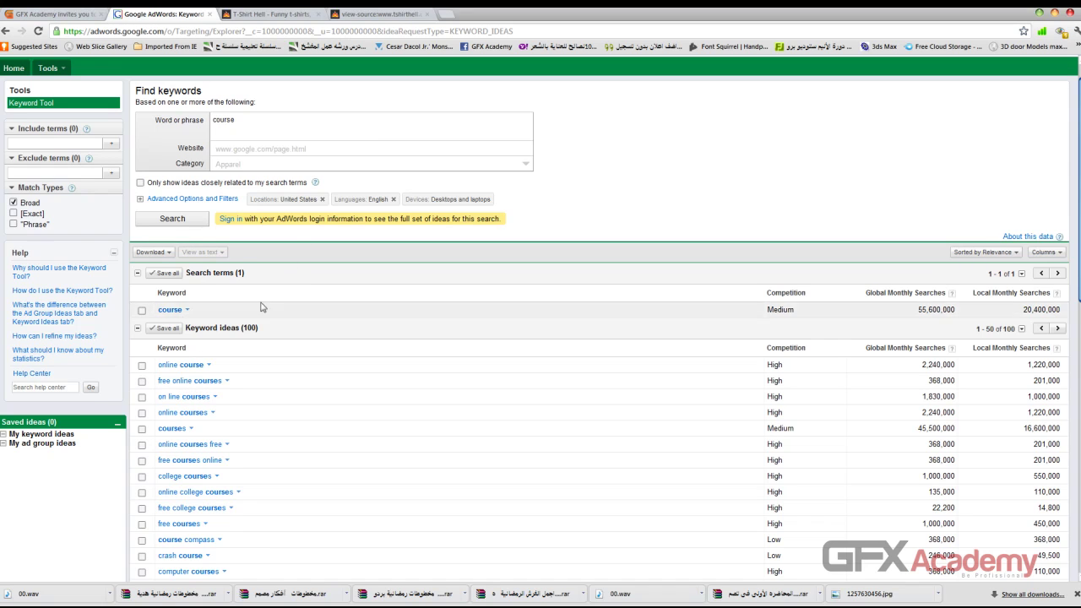
Step: Compare the competition ratings of the first course keyword ideas, highlighting the rating of "courses"
{"action": "scroll", "coordinate": [300, 298], "scroll_direction": "down", "scroll_amount": 1}
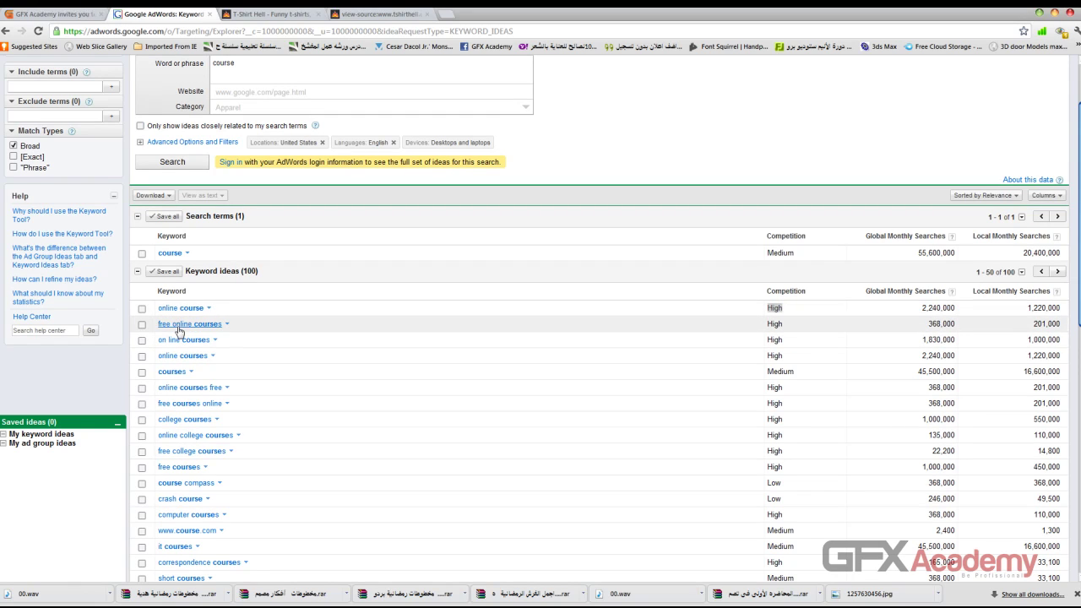
{"action": "left_click", "coordinate": [778, 375]}
{"action": "double_click", "coordinate": [778, 375]}
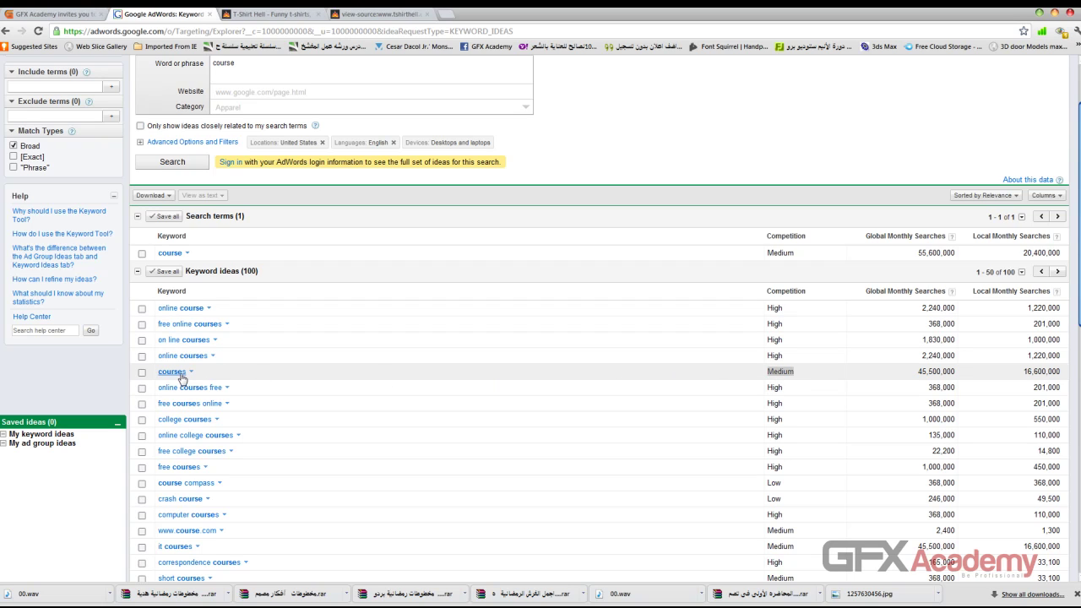
Step: Examine the competition ratings of "course compass" and "crash course", and highlight the global monthly searches of "course compass"
{"action": "scroll", "coordinate": [253, 378], "scroll_direction": "down", "scroll_amount": 3}
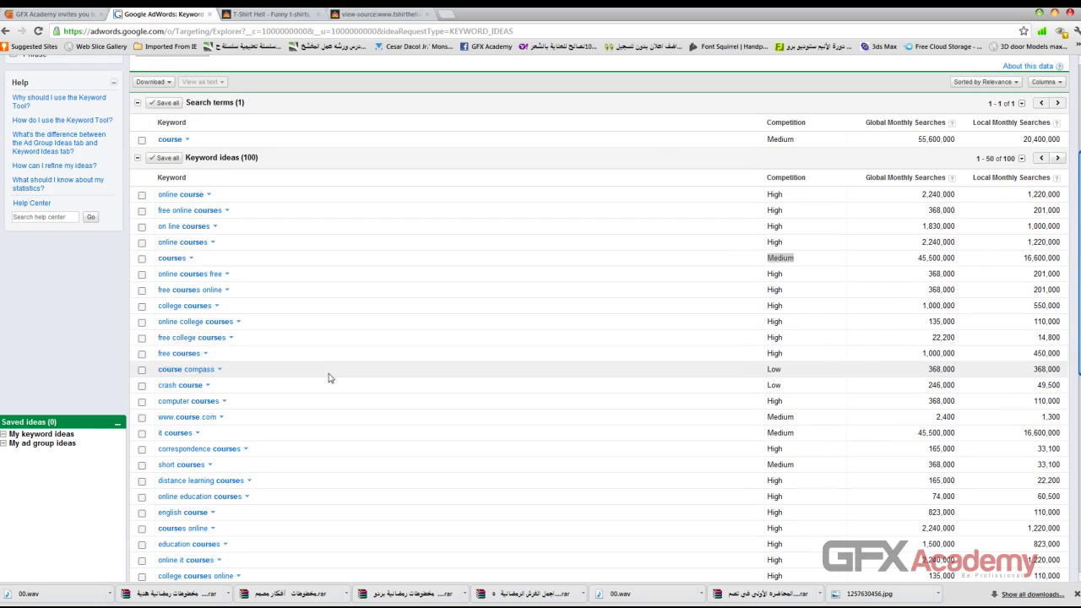
{"action": "left_click", "coordinate": [774, 369]}
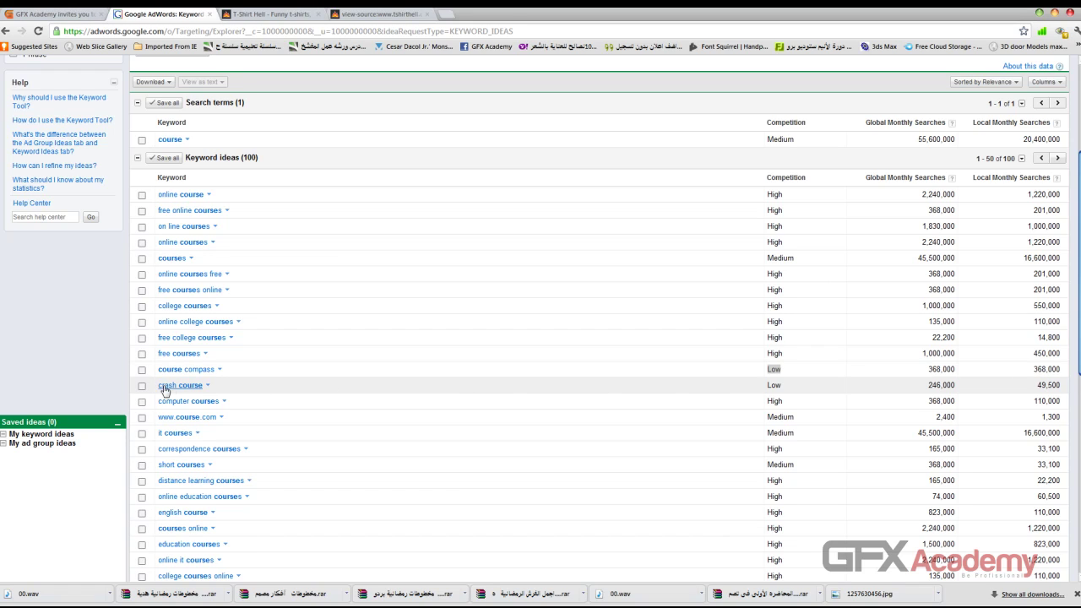
{"action": "left_click", "coordinate": [770, 386]}
{"action": "mouse_move", "coordinate": [771, 385]}
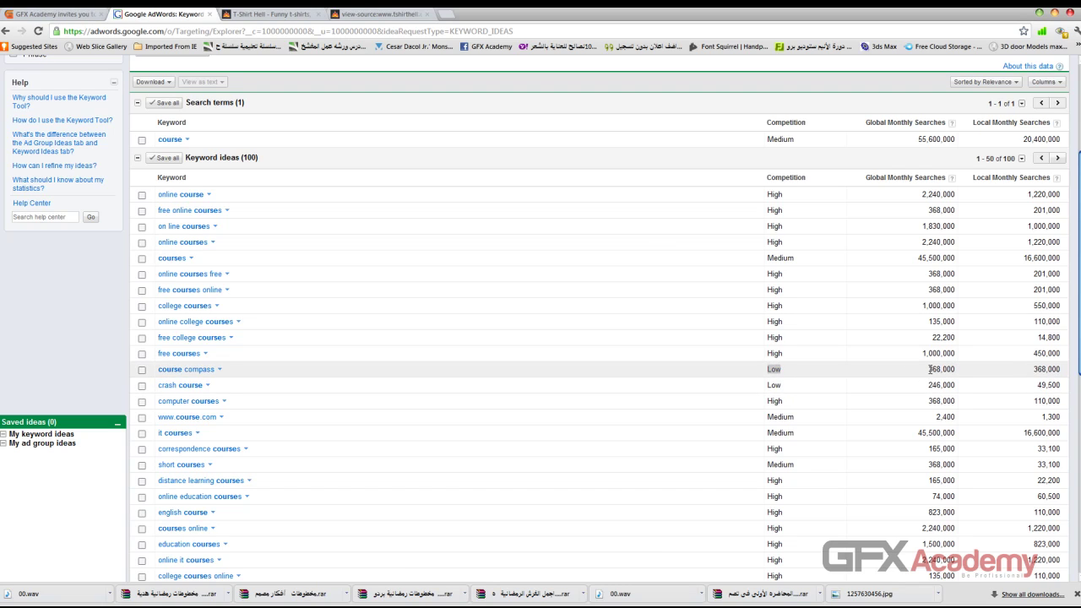
{"action": "left_click_drag", "start_coordinate": [930, 370], "coordinate": [944, 369]}
{"action": "double_click", "coordinate": [775, 370]}
Step: Expand the advanced options and filters, and set the location to All Countries and the language to All Languages
{"action": "scroll", "coordinate": [224, 372], "scroll_direction": "up", "scroll_amount": 3}
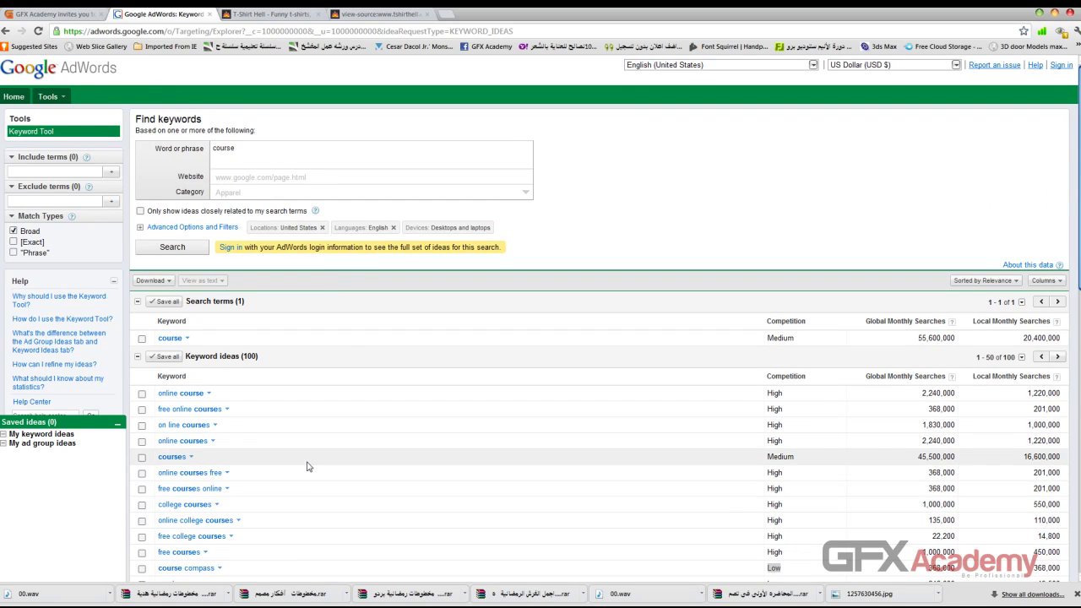
{"action": "left_click", "coordinate": [142, 230]}
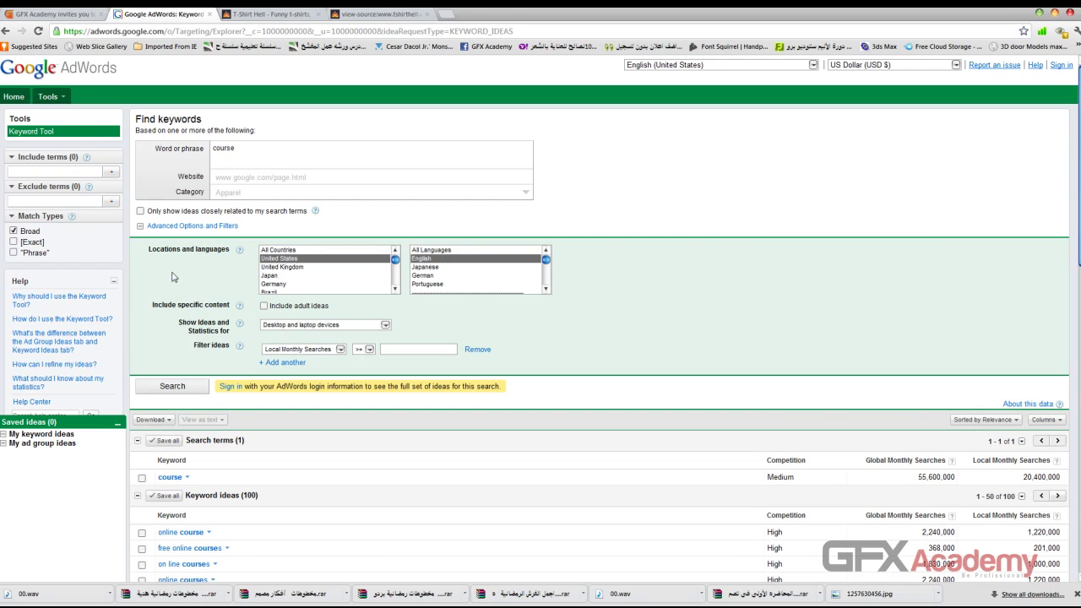
{"action": "left_click", "coordinate": [287, 250]}
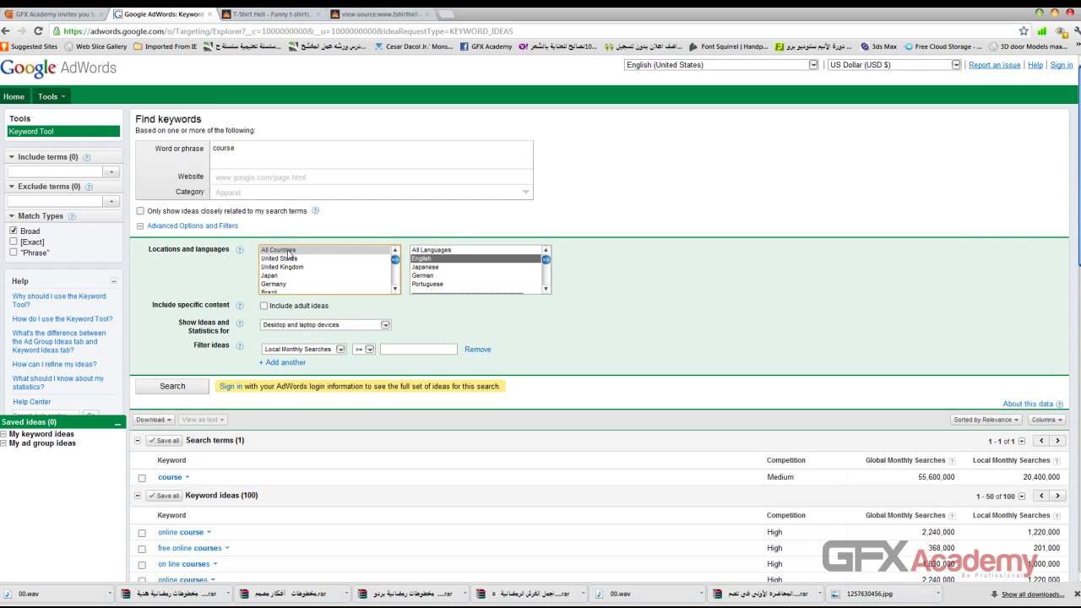
{"action": "left_click", "coordinate": [417, 251]}
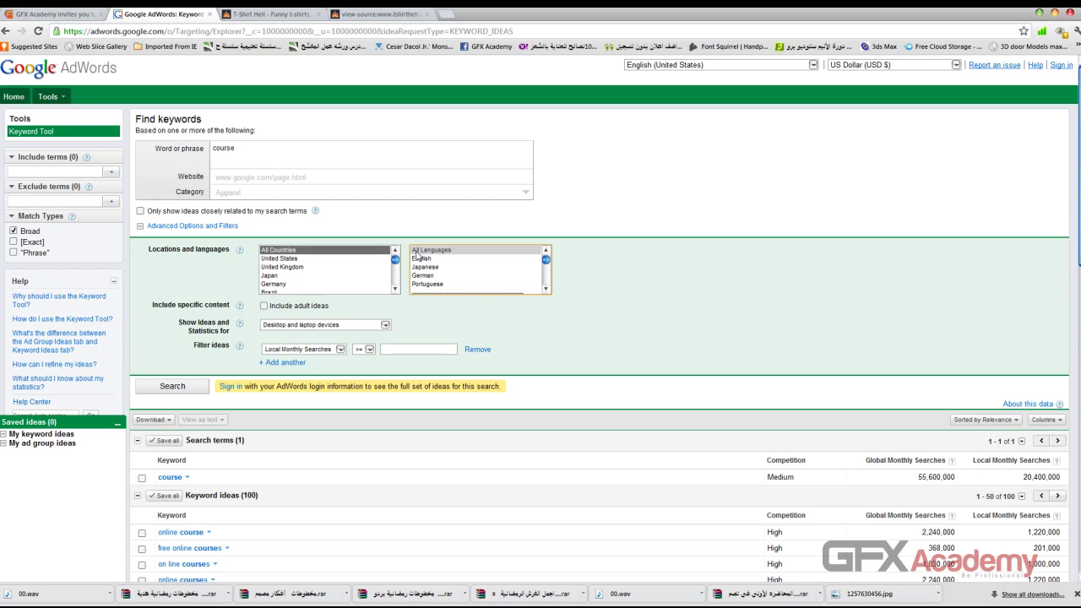
Step: Examine the adult ideas setting, the device choices for ideas and statistics, and the available idea filters
{"action": "left_click", "coordinate": [265, 308]}
{"action": "left_click", "coordinate": [265, 307]}
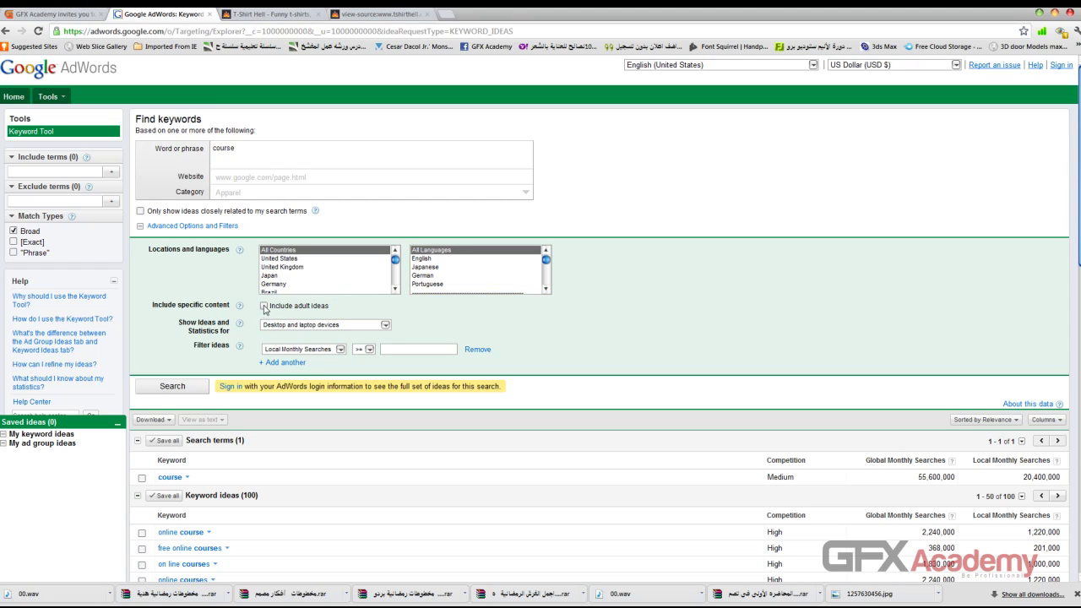
{"action": "left_click", "coordinate": [265, 306]}
{"action": "scroll", "coordinate": [243, 313], "scroll_direction": "down", "scroll_amount": 3}
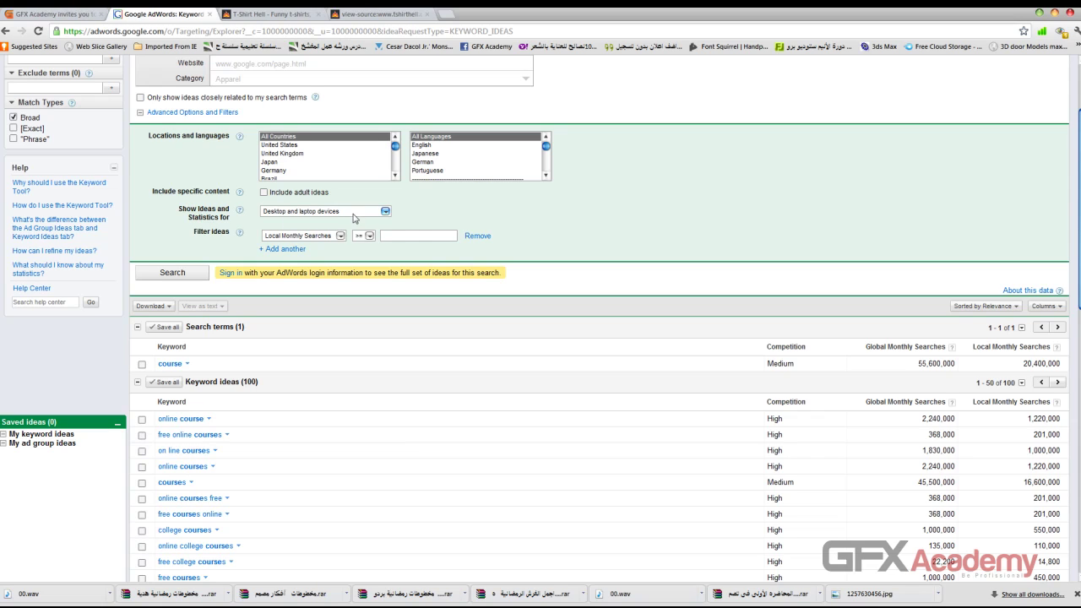
{"action": "left_click", "coordinate": [354, 214]}
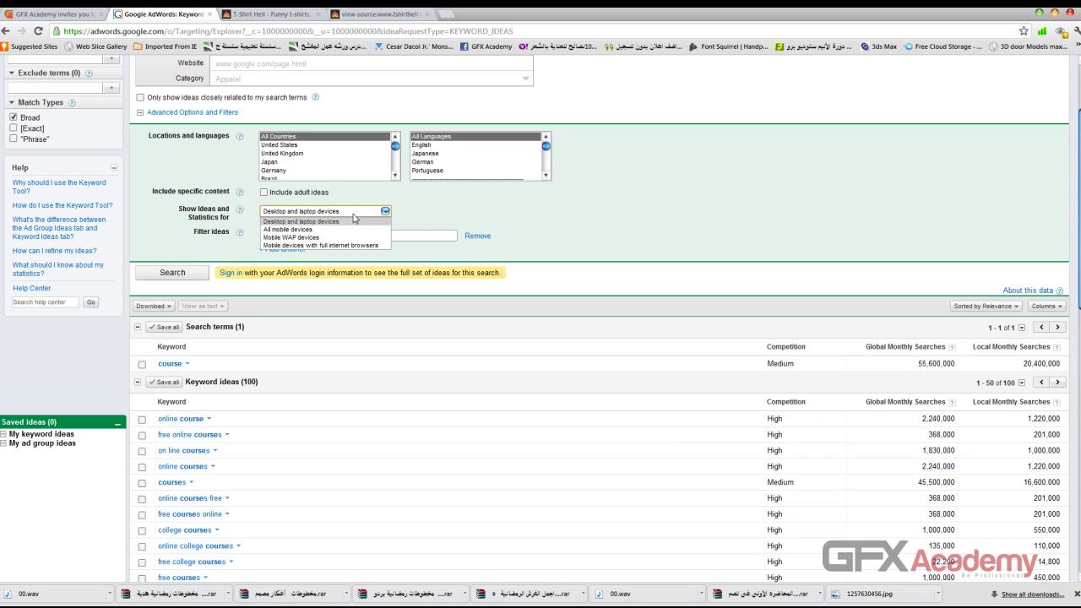
{"action": "left_click", "coordinate": [354, 219]}
{"action": "left_click", "coordinate": [349, 214]}
{"action": "left_click", "coordinate": [193, 243]}
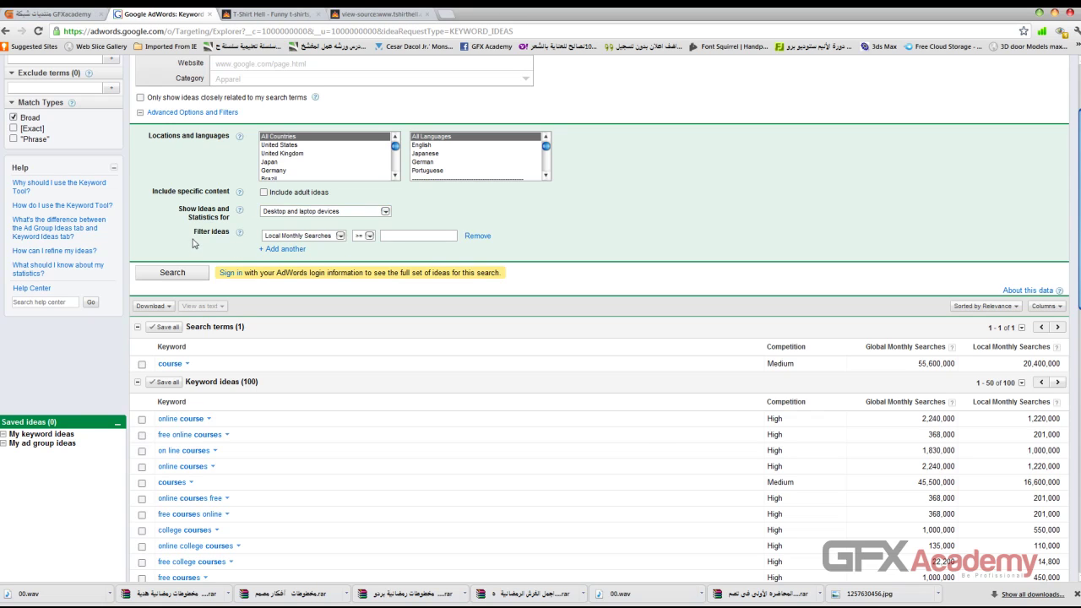
{"action": "left_click", "coordinate": [340, 235]}
{"action": "left_click", "coordinate": [341, 236]}
Step: Clear the phrase "course" from the keyword search
{"action": "scroll", "coordinate": [553, 219], "scroll_direction": "up", "scroll_amount": 3}
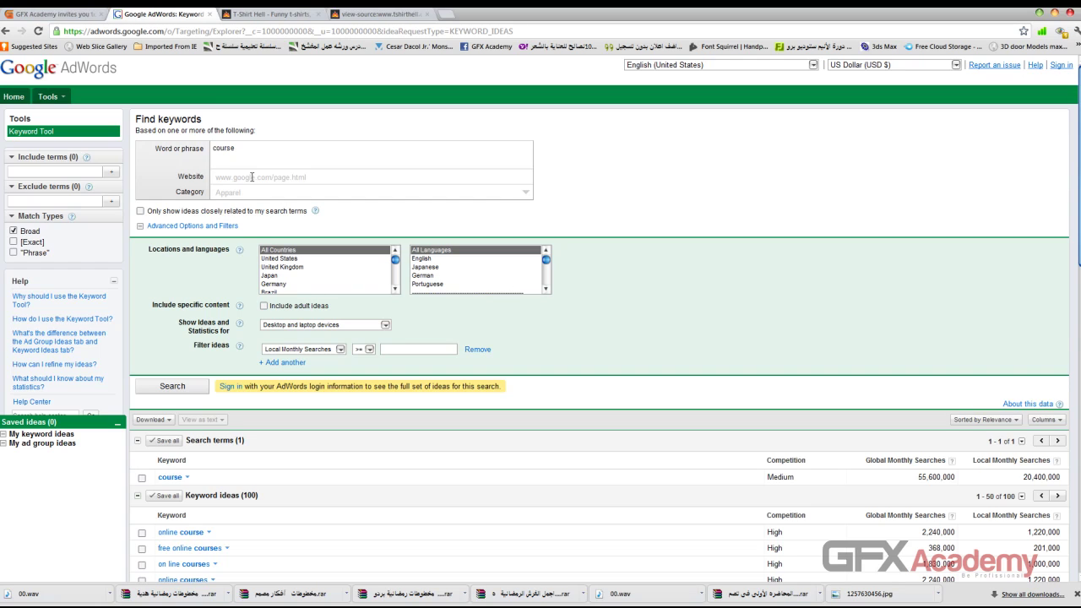
{"action": "left_click_drag", "start_coordinate": [249, 154], "coordinate": [171, 148]}
{"action": "key", "text": "BackSpace"}
{"action": "left_click", "coordinate": [274, 14]}
{"action": "left_click", "coordinate": [152, 30]}
{"action": "key", "text": "ctrl+c"}
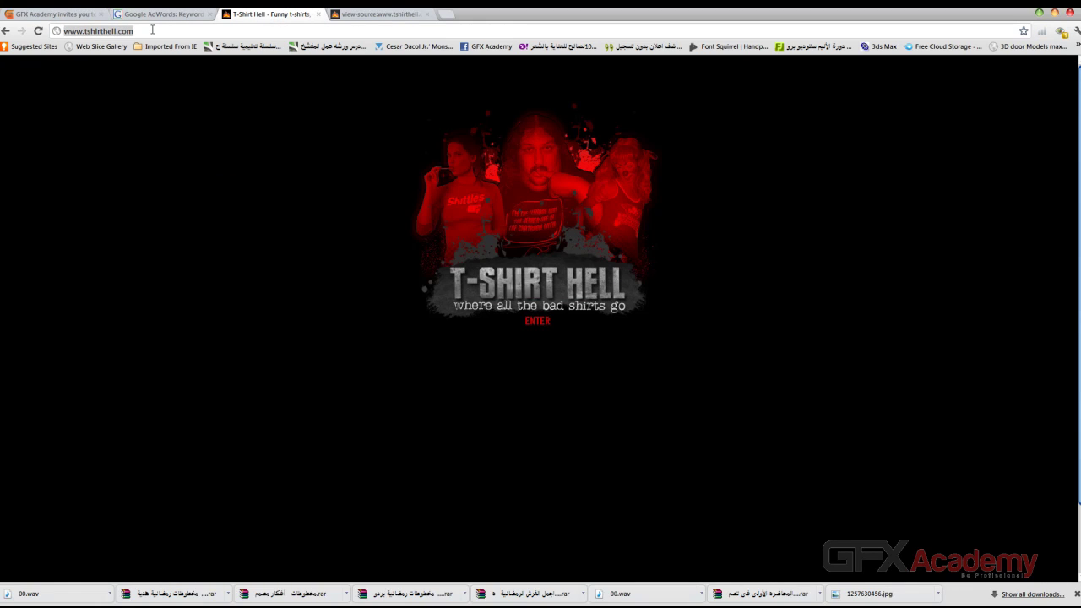
{"action": "left_click", "coordinate": [181, 14]}
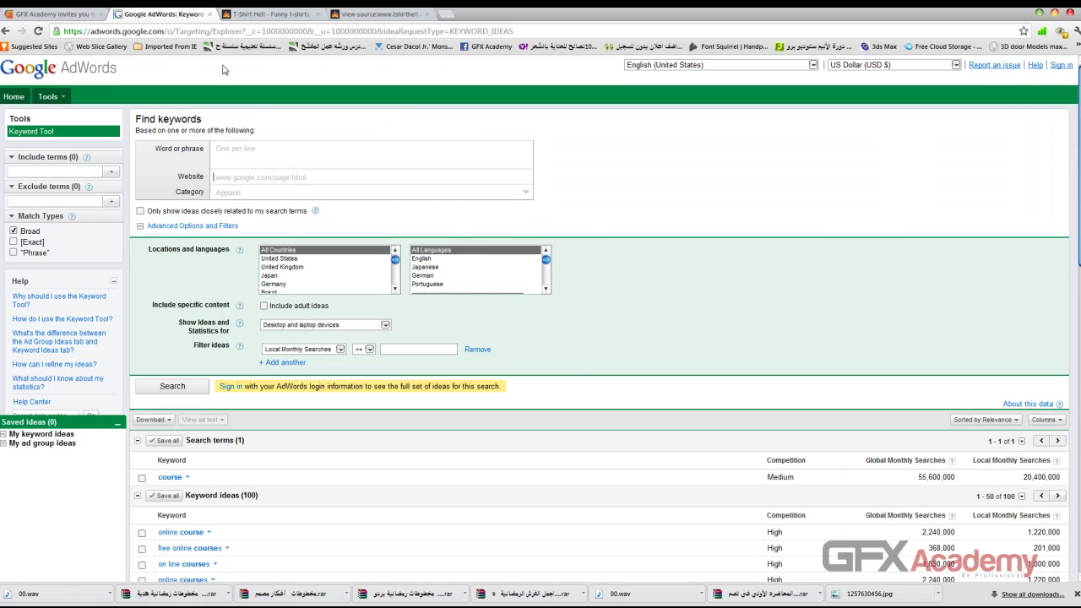
{"action": "left_click", "coordinate": [279, 175]}
{"action": "key", "text": "ctrl+v"}
{"action": "left_click", "coordinate": [192, 385]}
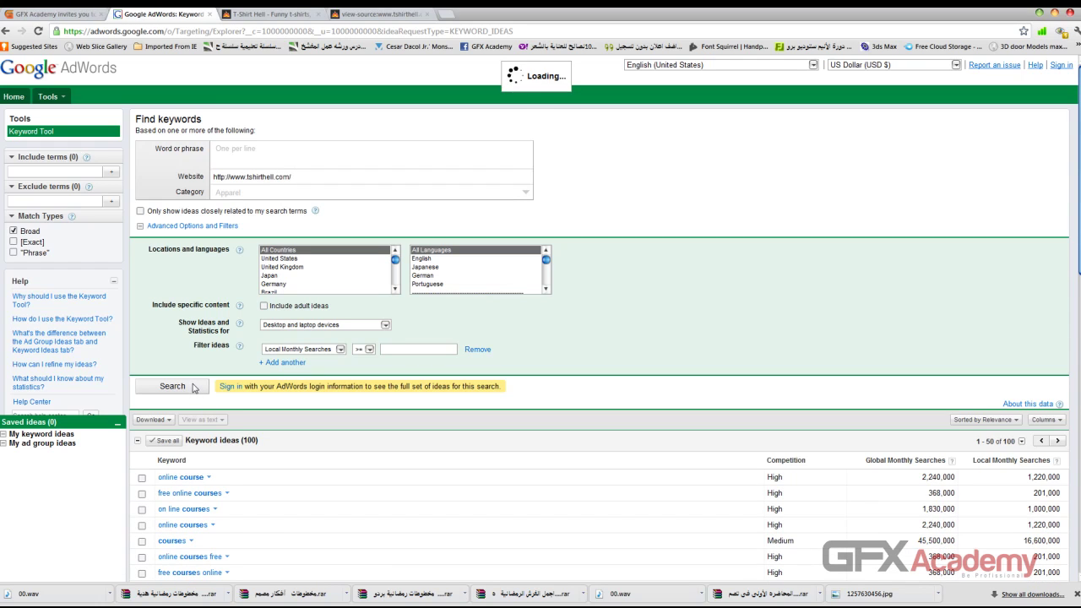
Step: Skim the site's keyword ideas and compare them with its page source, highlighting "teeshirthell", "shirthell" and "t-shirt hell" in the meta keywords
{"action": "scroll", "coordinate": [363, 386], "scroll_direction": "down", "scroll_amount": 10}
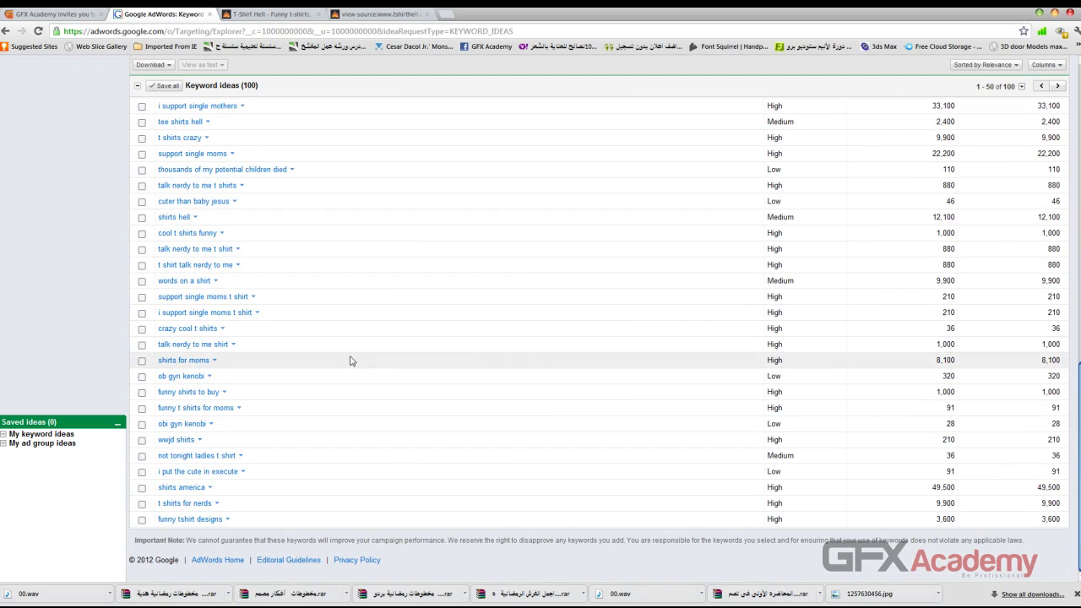
{"action": "scroll", "coordinate": [350, 363], "scroll_direction": "up", "scroll_amount": 8}
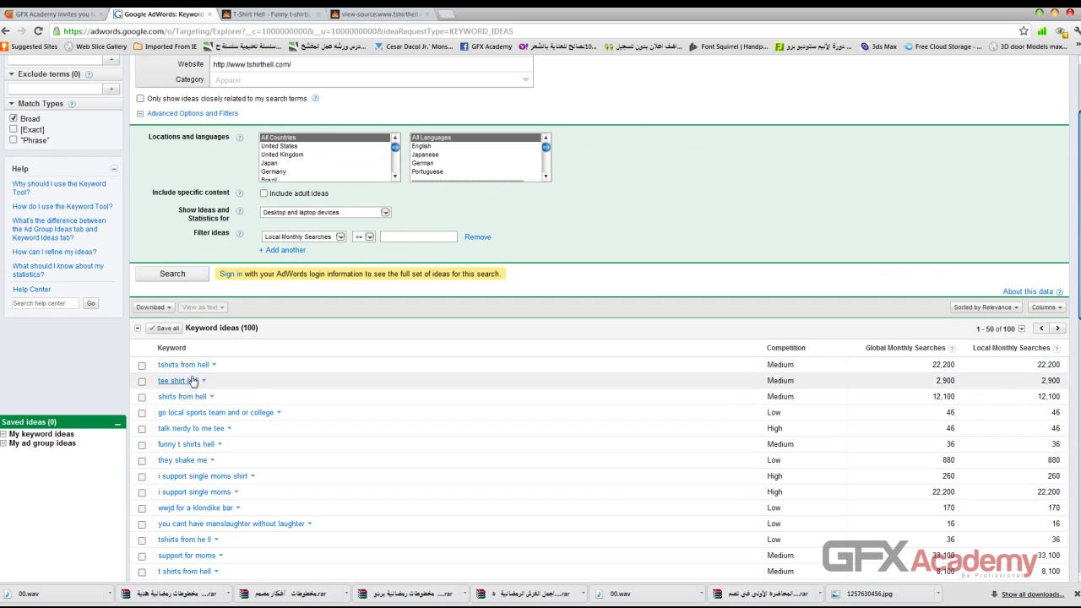
{"action": "left_click", "coordinate": [387, 16]}
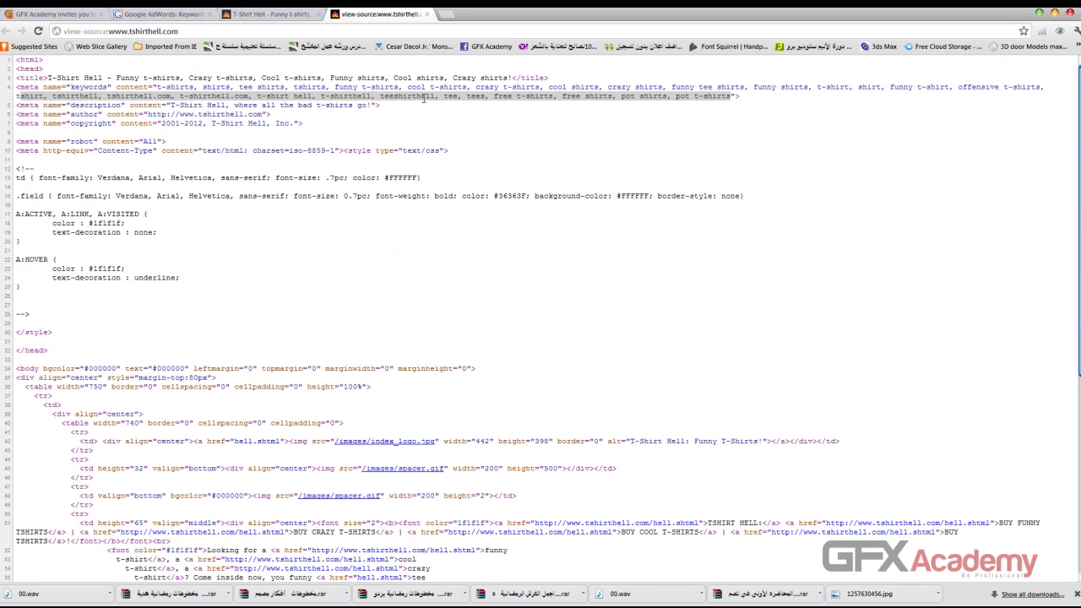
{"action": "double_click", "coordinate": [392, 96]}
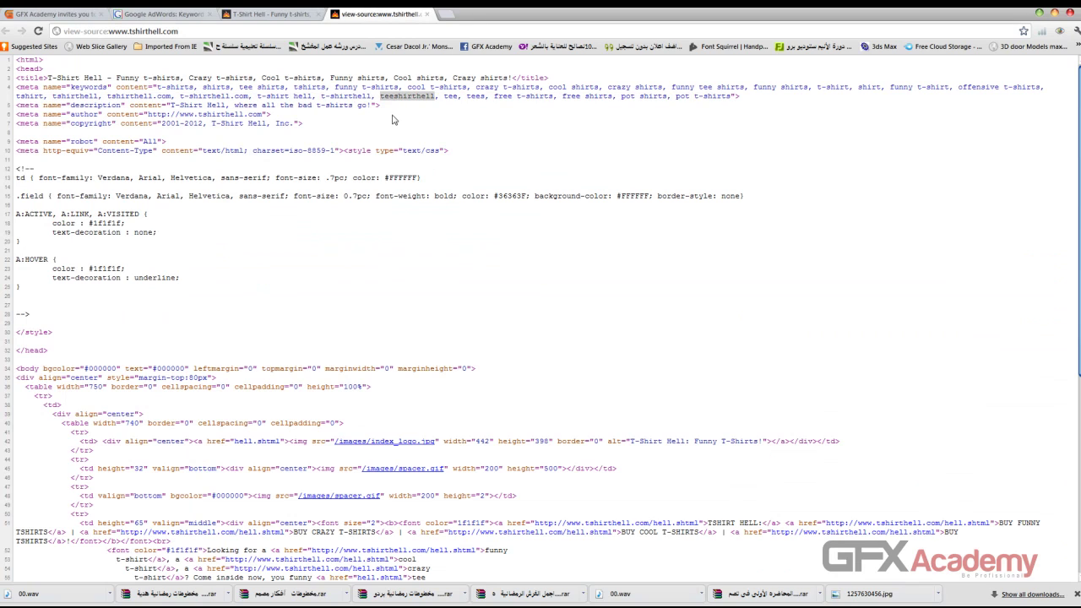
{"action": "double_click", "coordinate": [353, 96]}
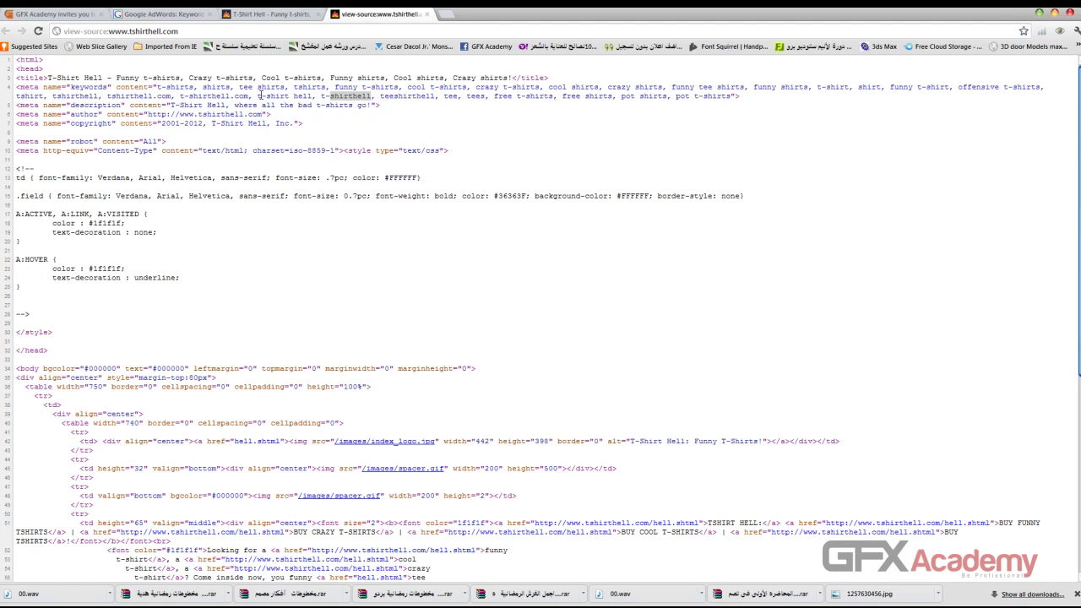
{"action": "left_click_drag", "start_coordinate": [257, 95], "coordinate": [307, 95]}
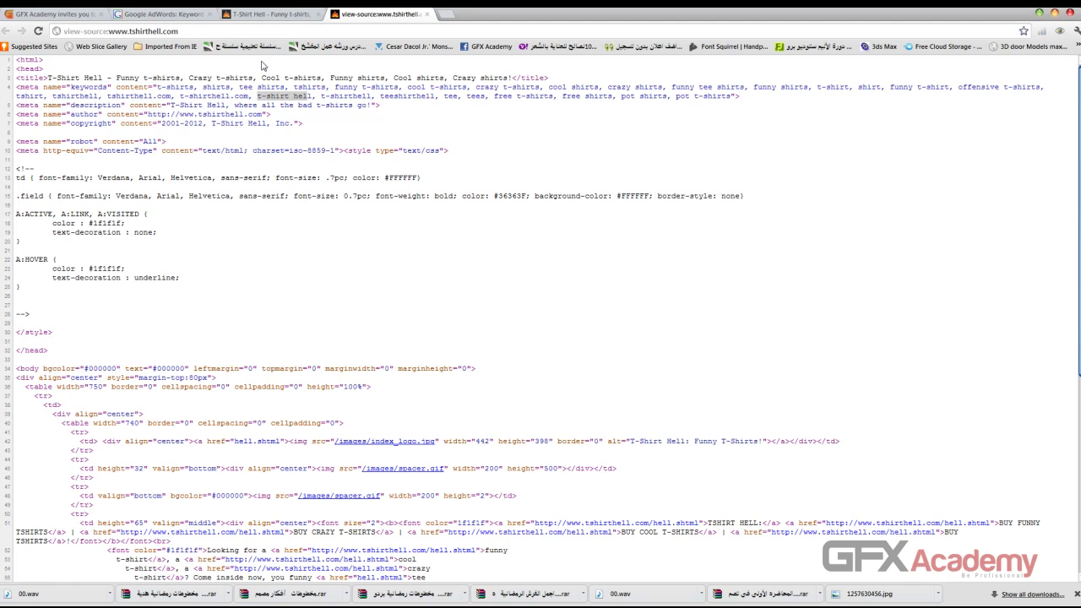
Step: Go back to the AdWords results and read through the T-Shirt Hell keyword ideas
{"action": "left_click", "coordinate": [157, 16]}
{"action": "scroll", "coordinate": [223, 363], "scroll_direction": "down", "scroll_amount": 8}
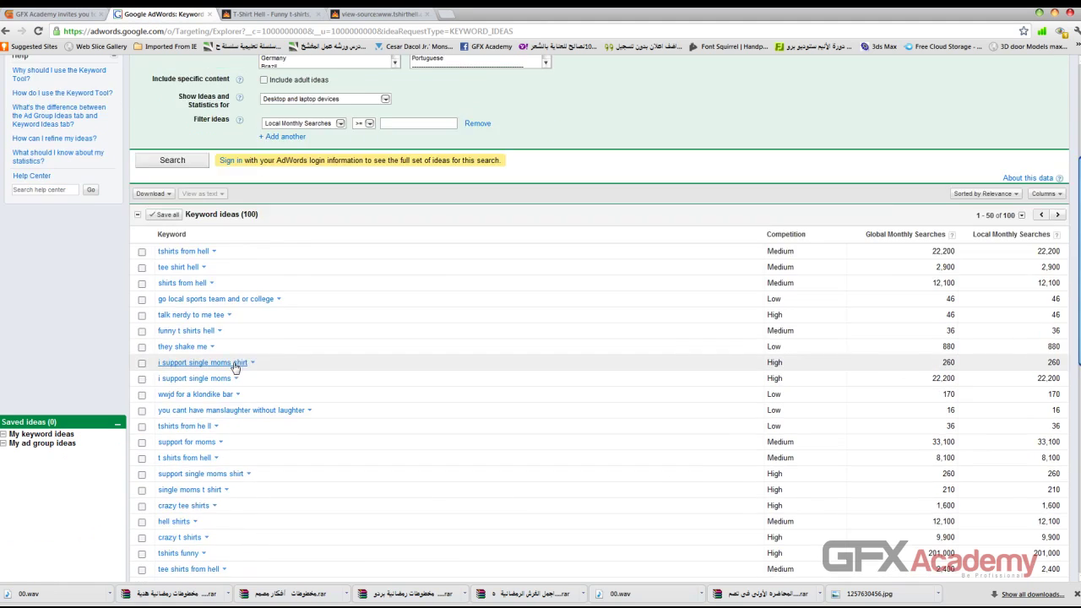
{"action": "scroll", "coordinate": [218, 369], "scroll_direction": "up", "scroll_amount": 10}
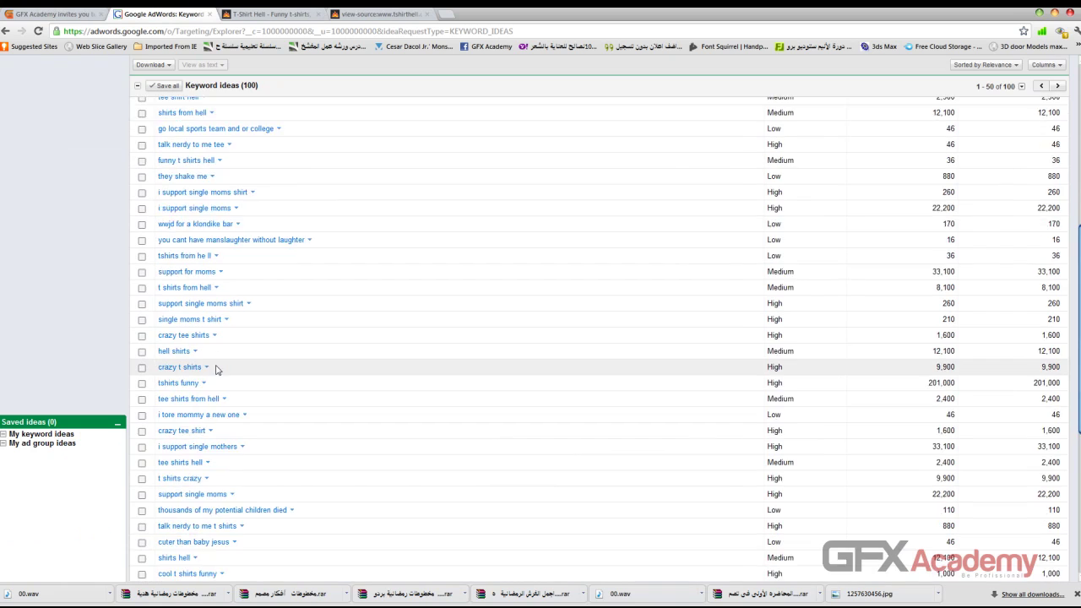
Step: Highlight the website address used for the search and look over the first keyword ideas for it
{"action": "left_click_drag", "start_coordinate": [291, 121], "coordinate": [199, 119]}
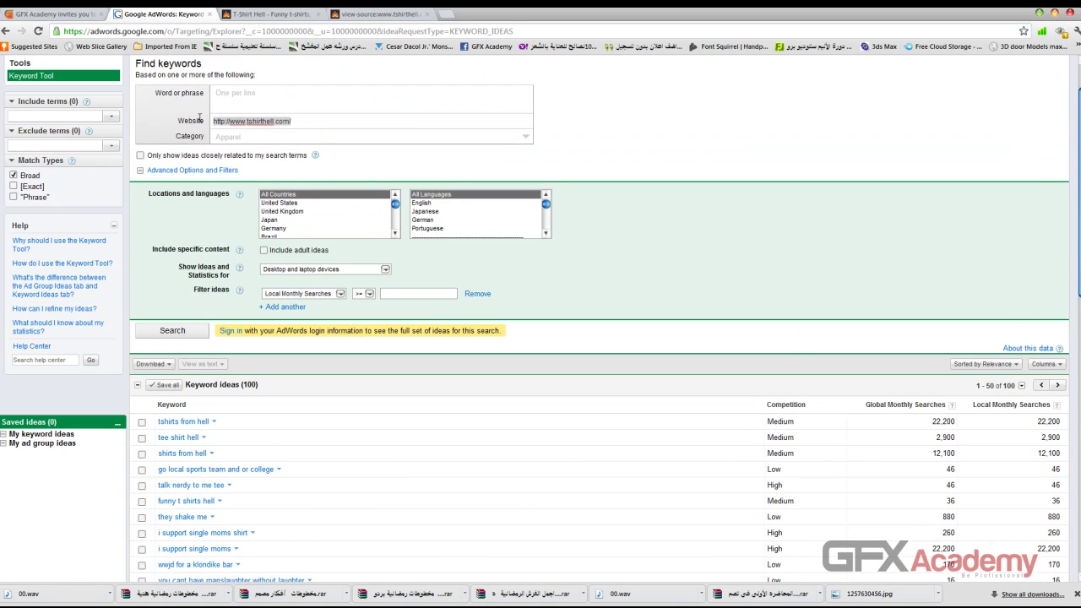
{"action": "left_click", "coordinate": [306, 119]}
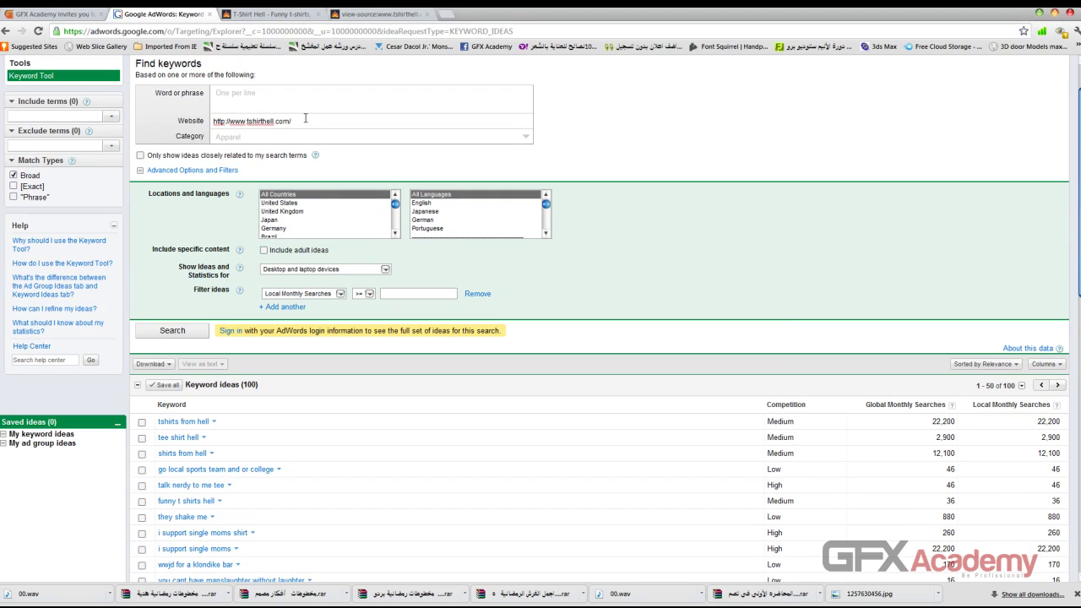
{"action": "left_click_drag", "start_coordinate": [311, 121], "coordinate": [207, 121]}
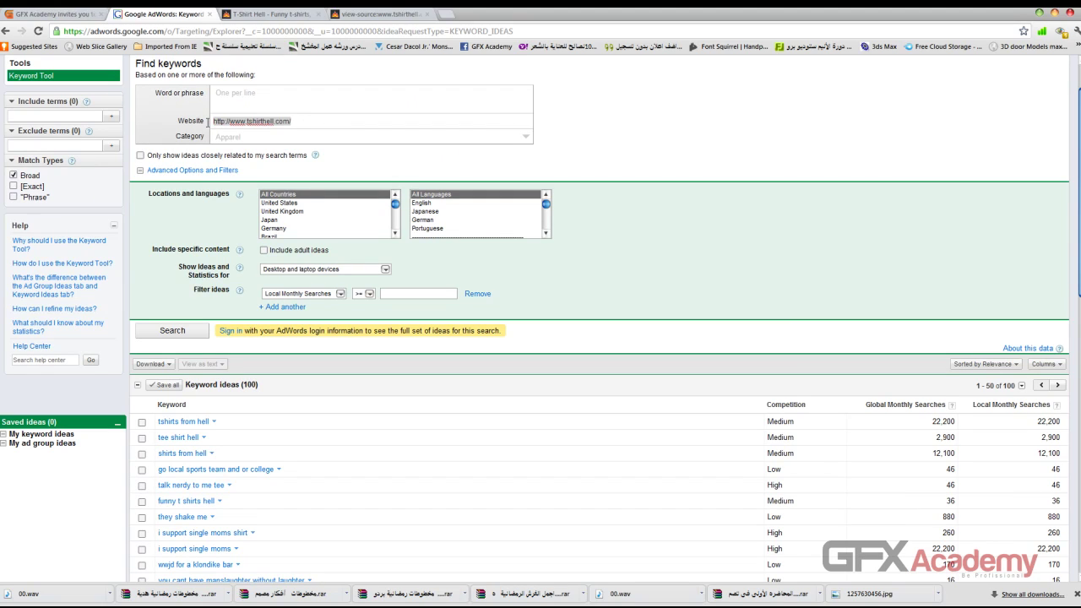
{"action": "left_click", "coordinate": [329, 123]}
{"action": "key", "text": "BackSpace"}
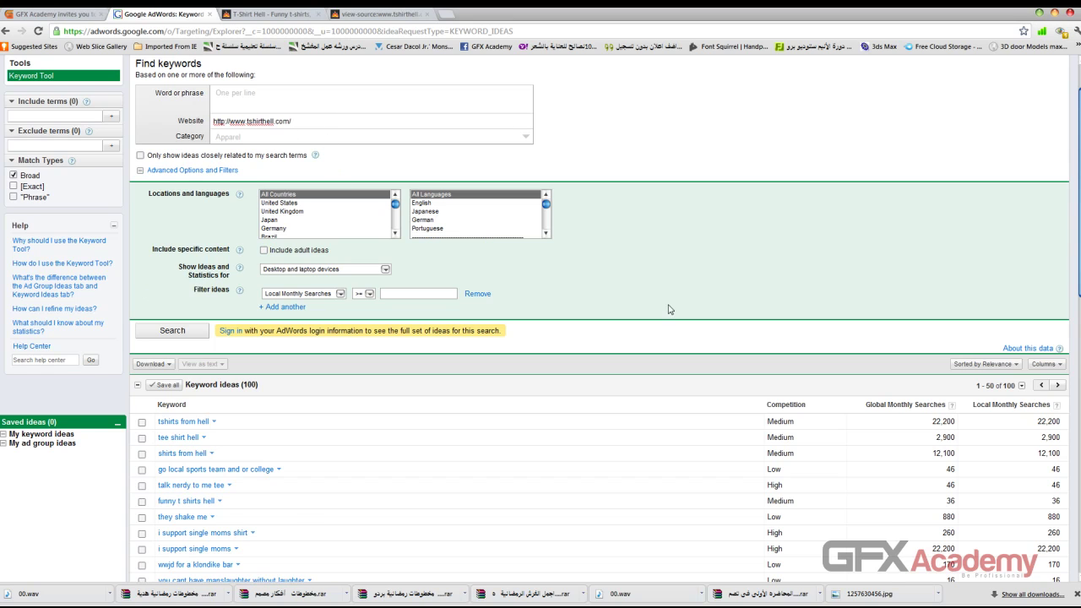
{"action": "scroll", "coordinate": [703, 309], "scroll_direction": "down", "scroll_amount": 1}
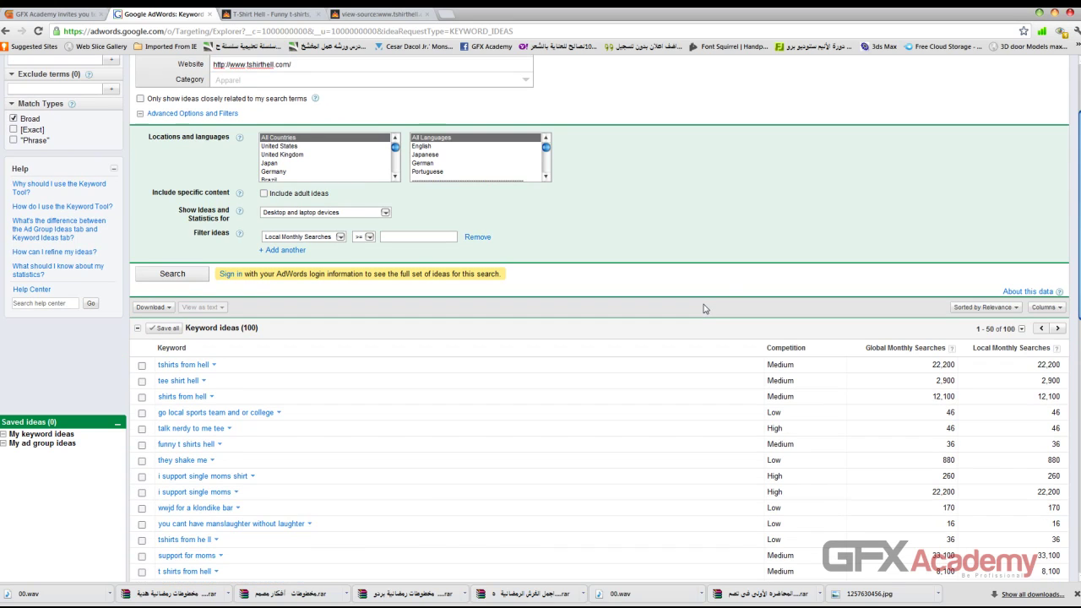
Step: Skim the T-Shirt Hell keyword ideas, glance at the site itself, and highlight the competition rating of "tshirts from hell"
{"action": "scroll", "coordinate": [718, 305], "scroll_direction": "down", "scroll_amount": 3}
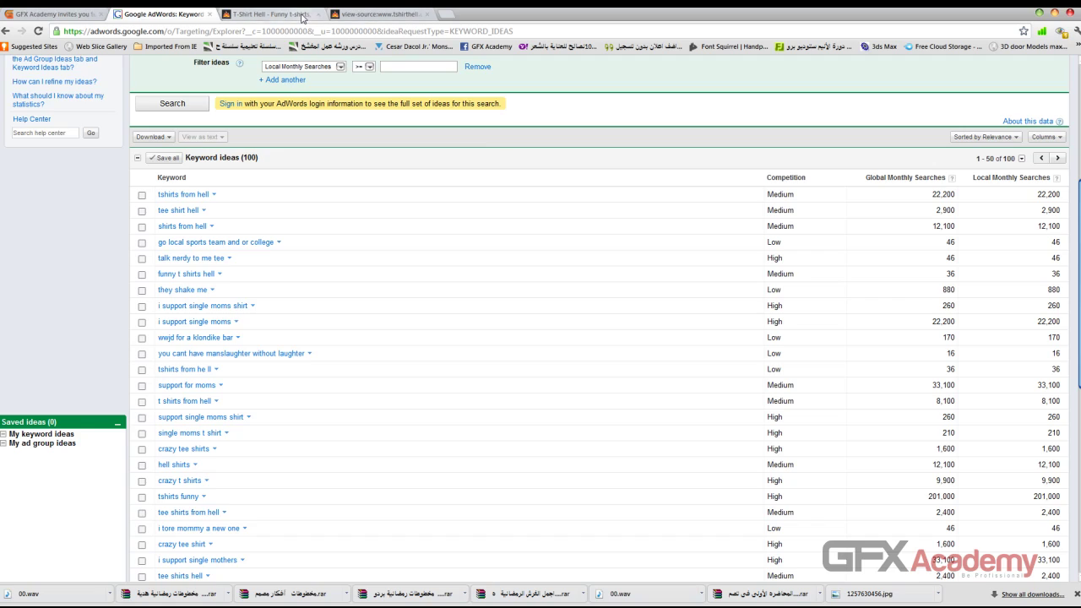
{"action": "left_click", "coordinate": [296, 15]}
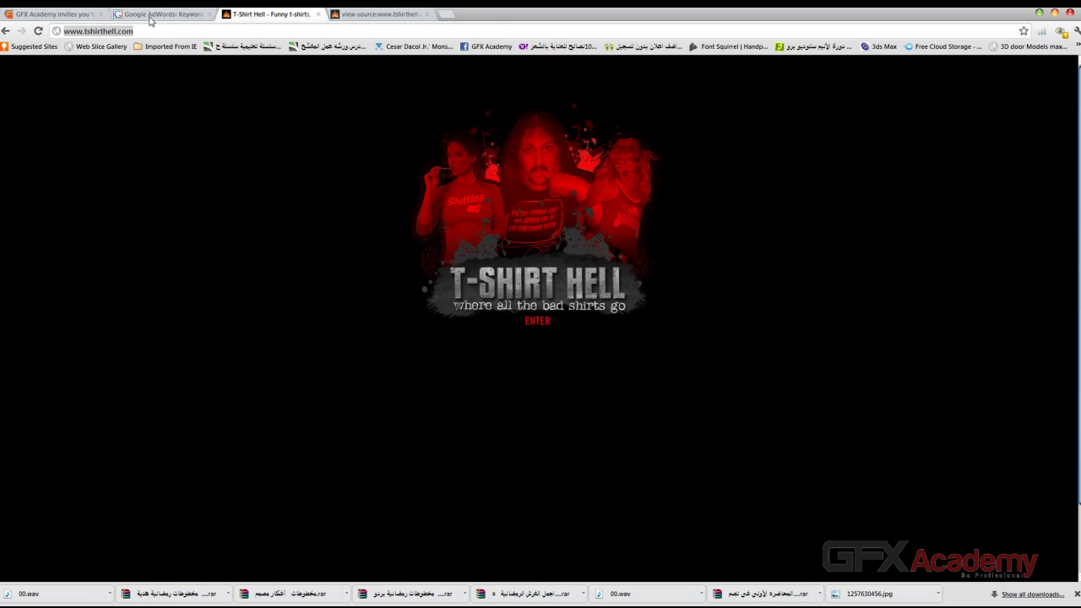
{"action": "left_click", "coordinate": [157, 14]}
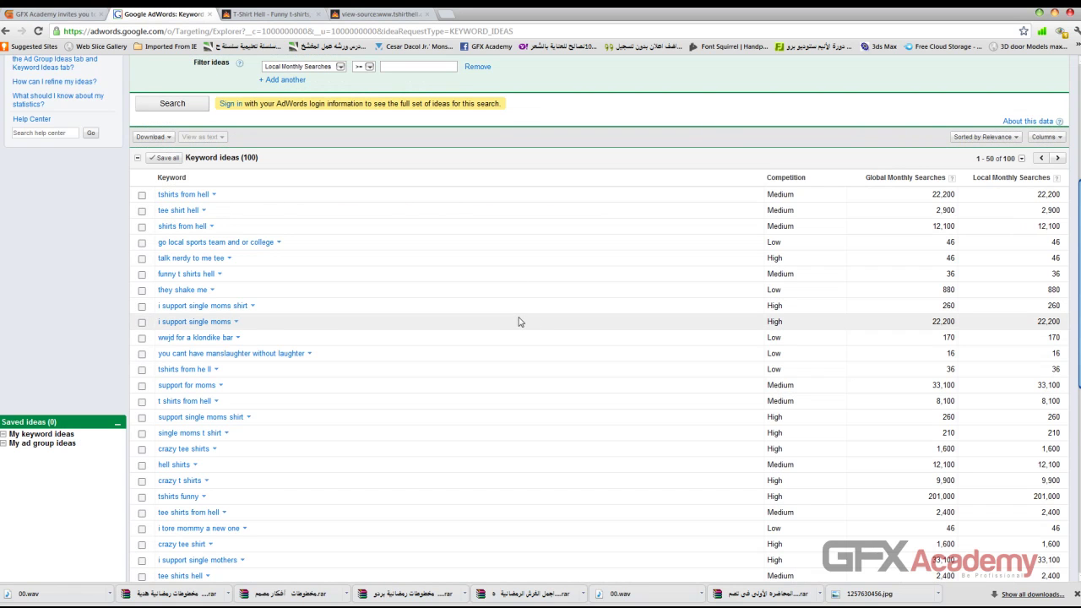
{"action": "scroll", "coordinate": [792, 386], "scroll_direction": "down", "scroll_amount": 2}
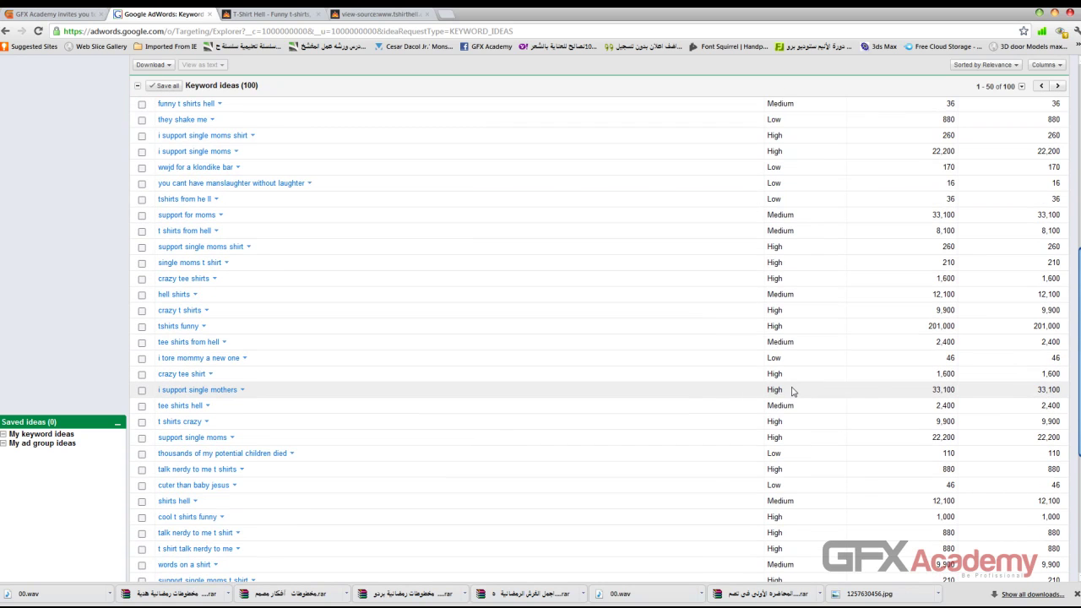
{"action": "scroll", "coordinate": [789, 388], "scroll_direction": "down", "scroll_amount": 2}
{"action": "scroll", "coordinate": [780, 439], "scroll_direction": "up", "scroll_amount": 6}
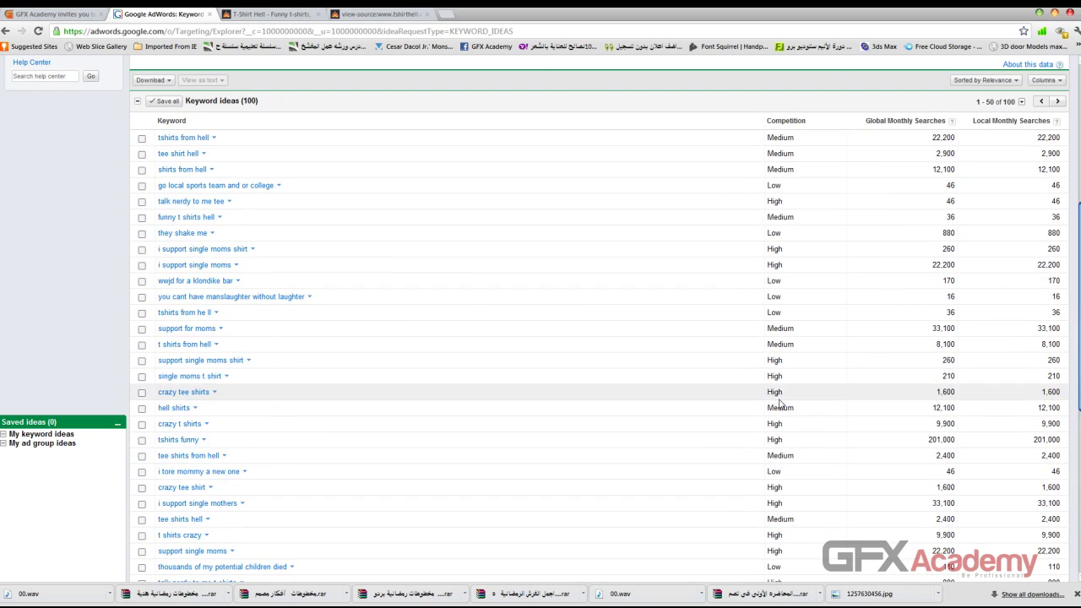
{"action": "scroll", "coordinate": [779, 325], "scroll_direction": "down", "scroll_amount": 1}
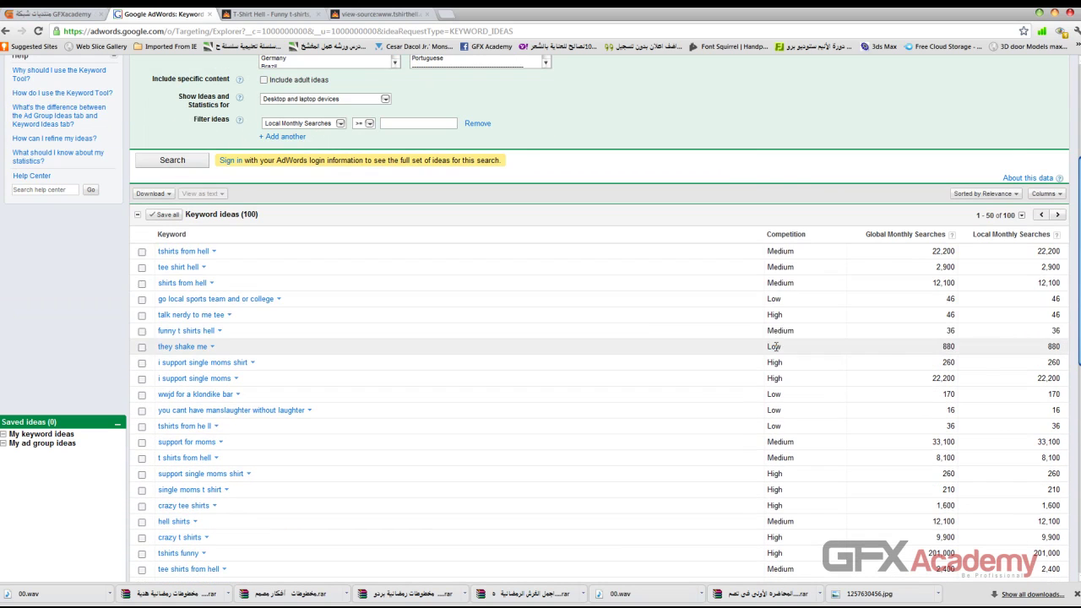
{"action": "double_click", "coordinate": [784, 251]}
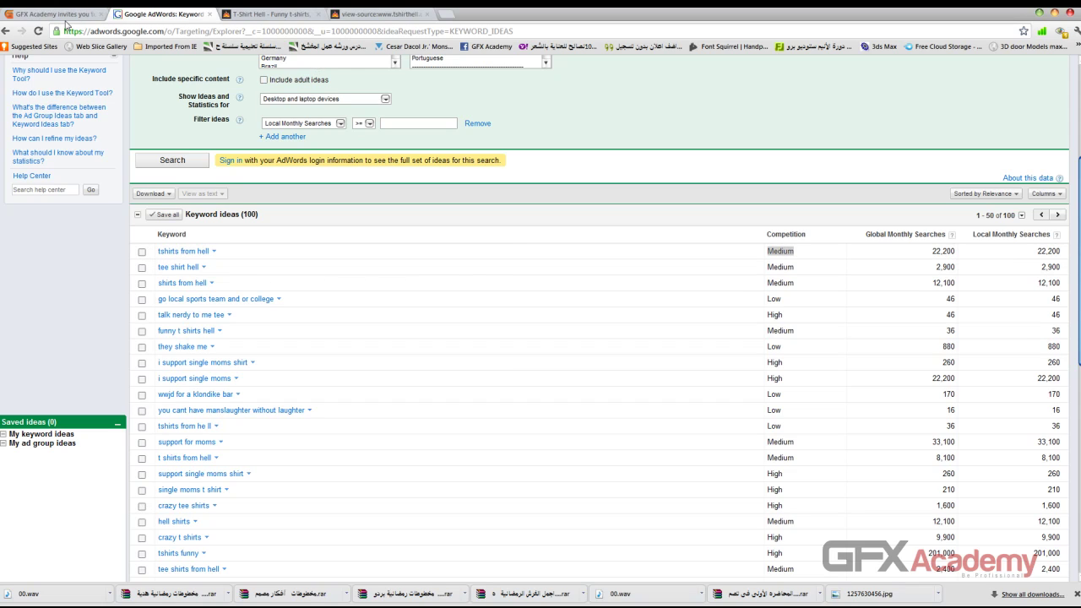
Step: Open Google in a new tab, search for "t-shirts" and look through the results and ads
{"action": "left_click", "coordinate": [446, 15]}
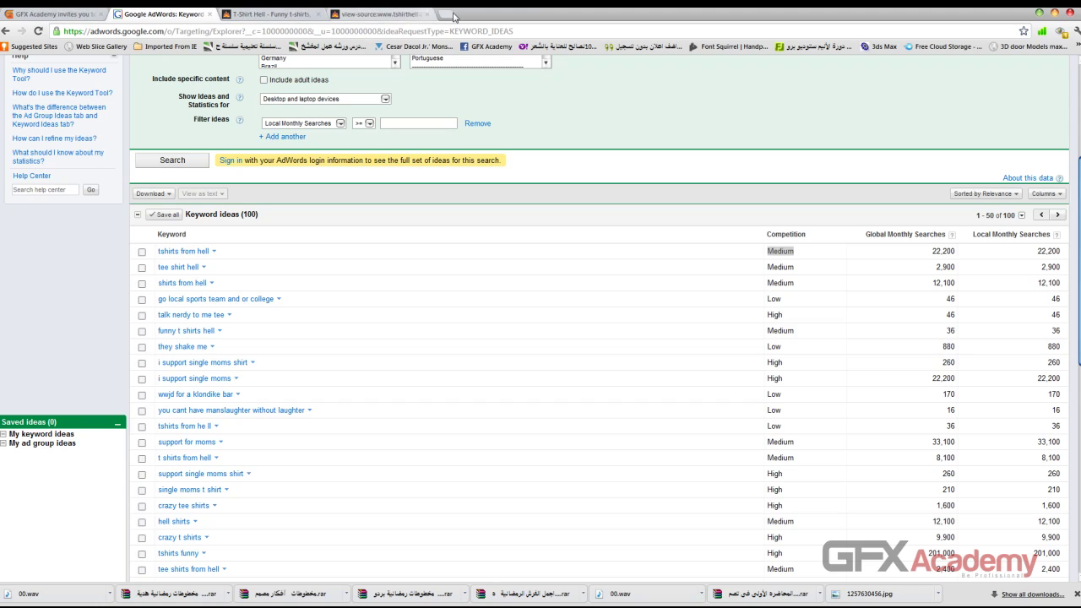
{"action": "left_click", "coordinate": [503, 188]}
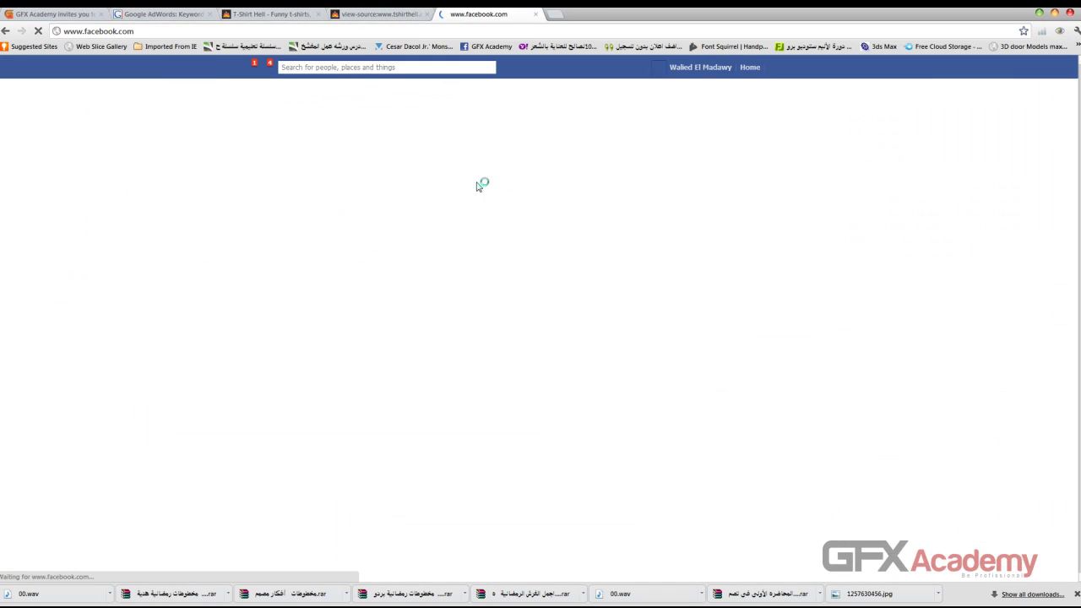
{"action": "key", "text": "alt+Left"}
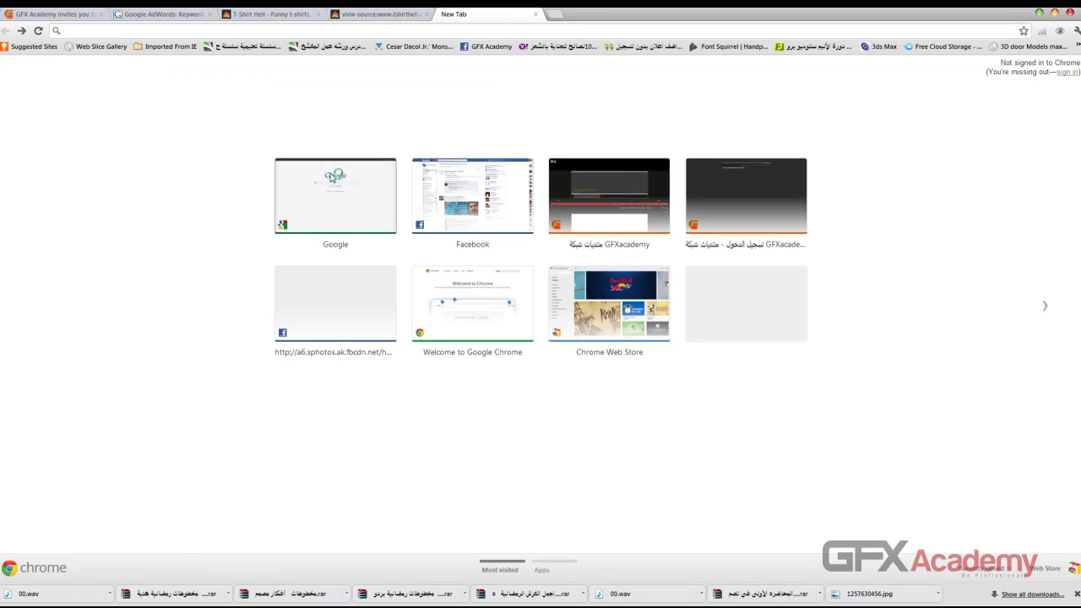
{"action": "left_click", "coordinate": [336, 179]}
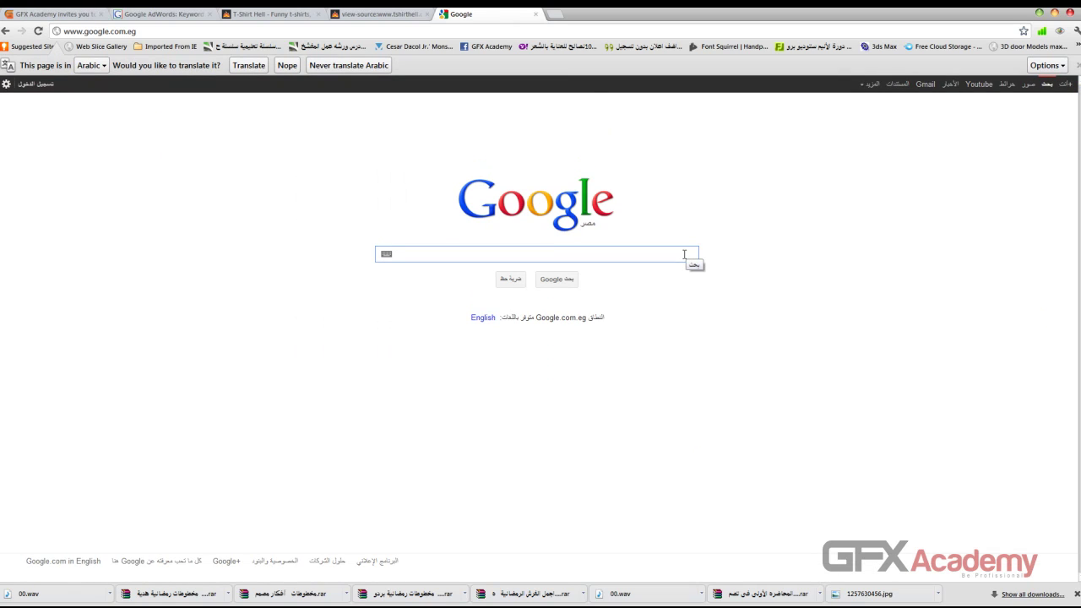
{"action": "type", "text": "t-sh"}
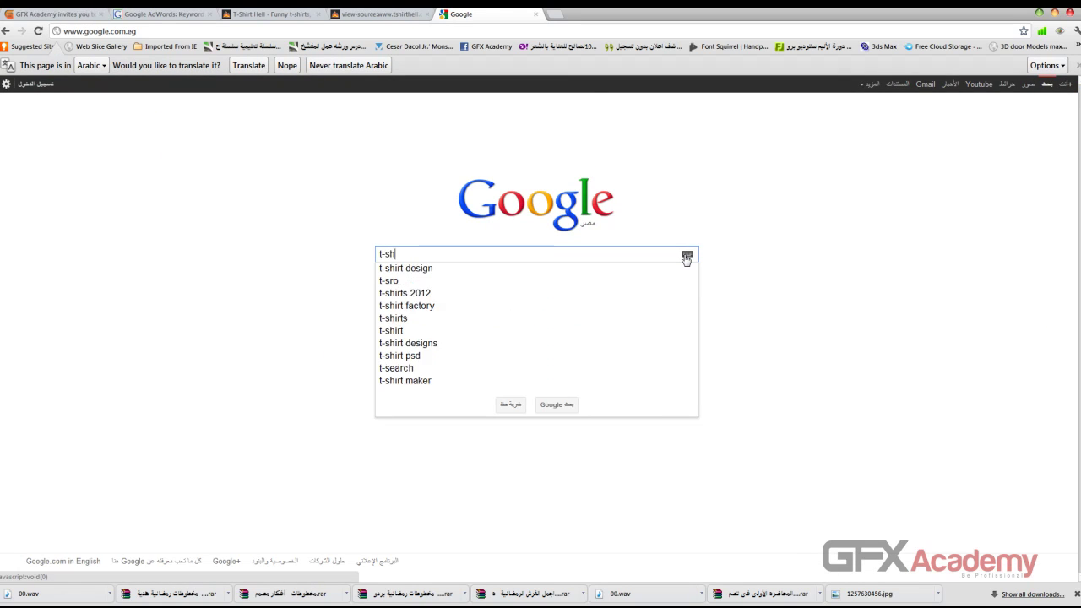
{"action": "type", "text": "irts"}
{"action": "key", "text": "Return"}
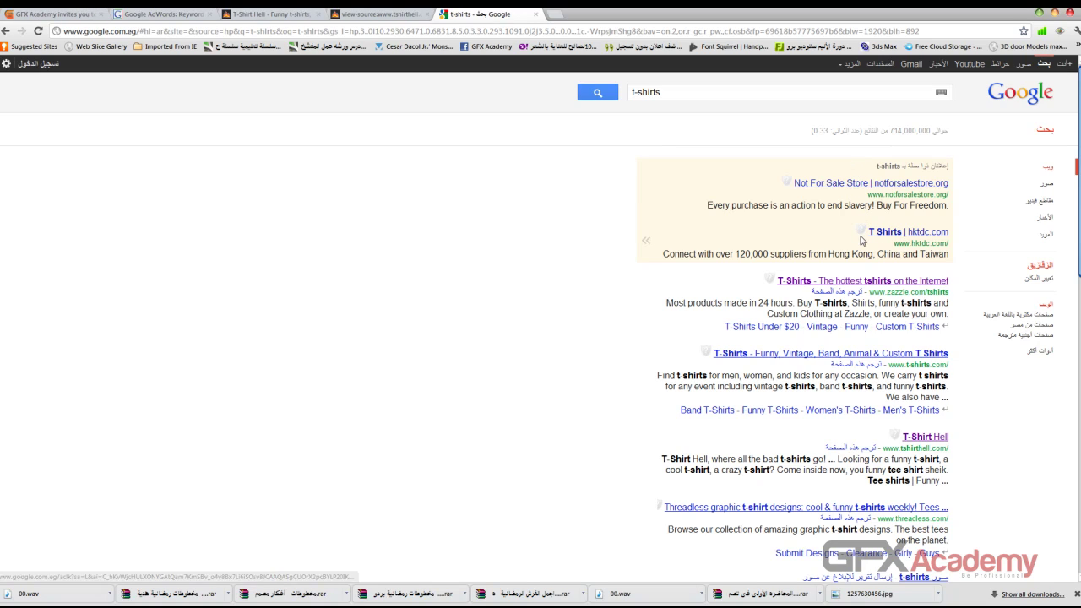
{"action": "scroll", "coordinate": [550, 369], "scroll_direction": "down", "scroll_amount": 8}
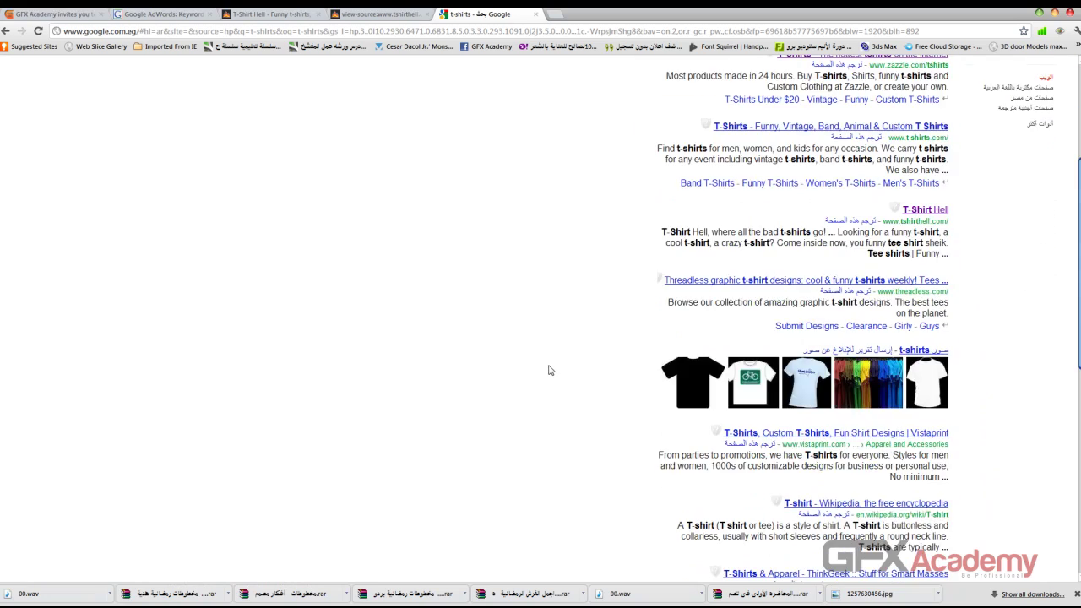
{"action": "scroll", "coordinate": [550, 369], "scroll_direction": "up", "scroll_amount": 6}
{"action": "scroll", "coordinate": [550, 369], "scroll_direction": "down", "scroll_amount": 11}
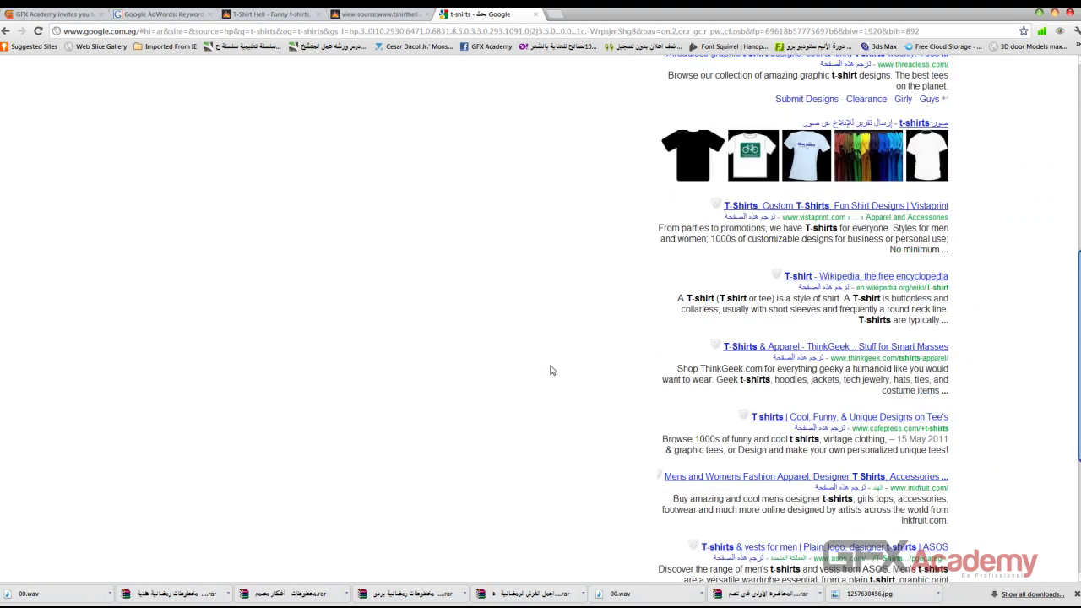
{"action": "scroll", "coordinate": [550, 370], "scroll_direction": "up", "scroll_amount": 11}
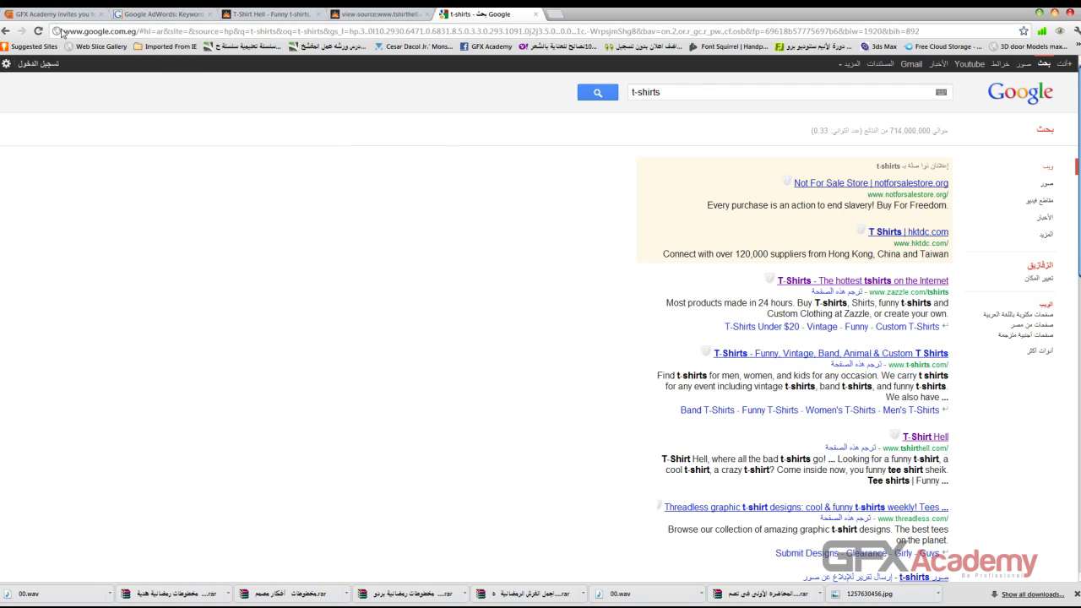
Step: Return to the AdWords keyword ideas, check the competition score of "tee shirt hell" and read down the competition ratings
{"action": "left_click", "coordinate": [161, 15]}
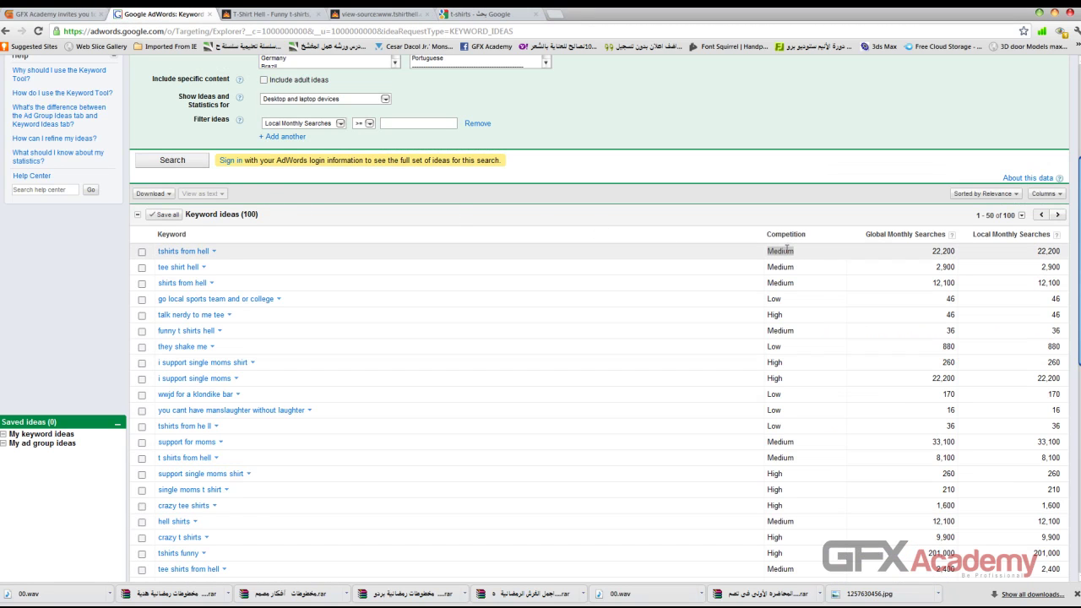
{"action": "mouse_move", "coordinate": [782, 265]}
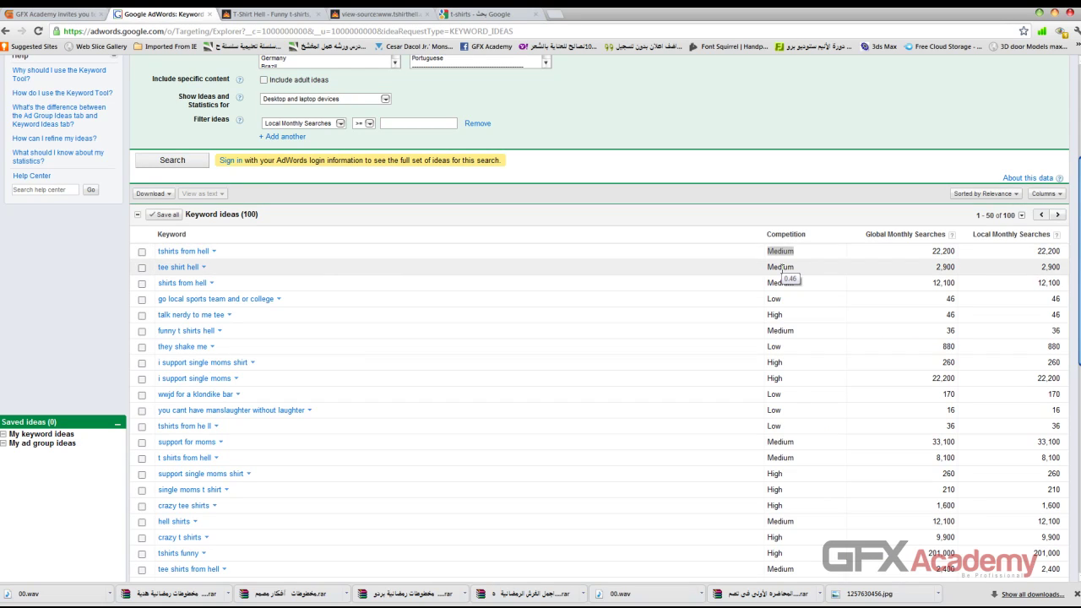
{"action": "double_click", "coordinate": [783, 267]}
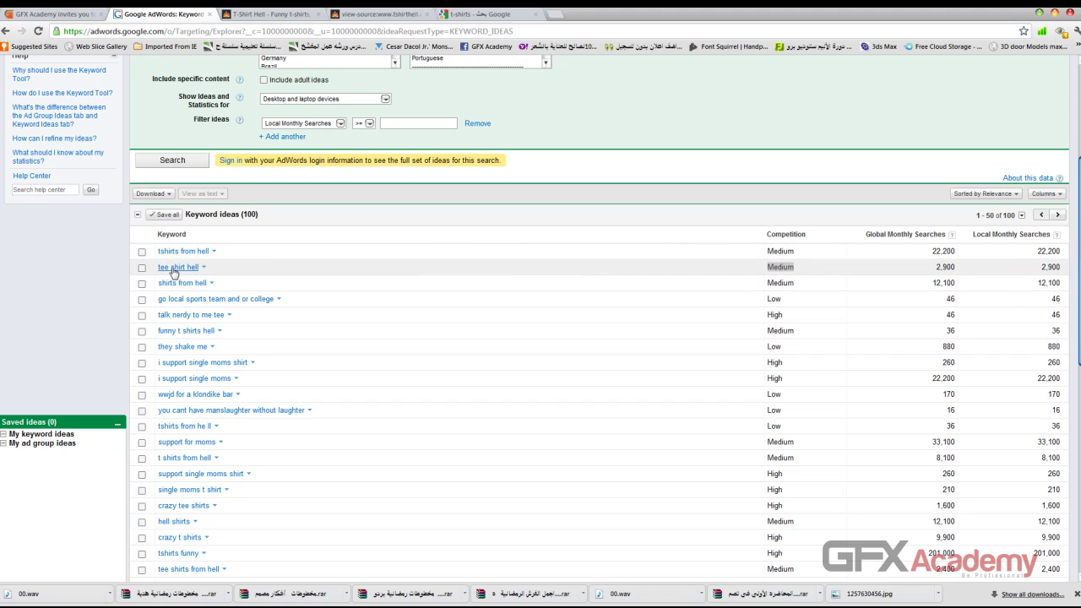
{"action": "scroll", "coordinate": [179, 321], "scroll_direction": "down", "scroll_amount": 6}
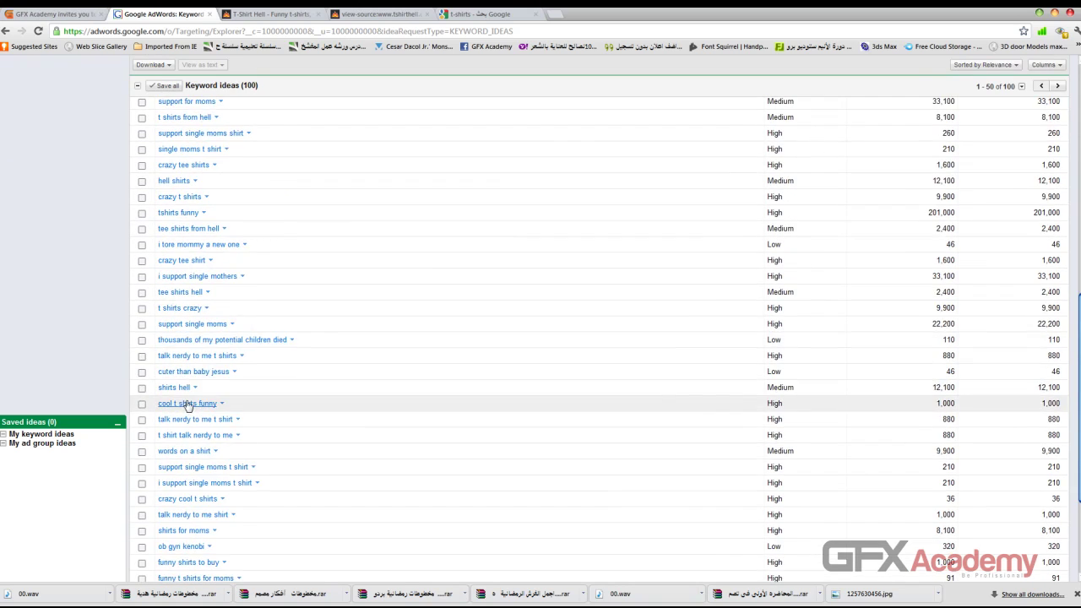
{"action": "scroll", "coordinate": [195, 410], "scroll_direction": "up", "scroll_amount": 7}
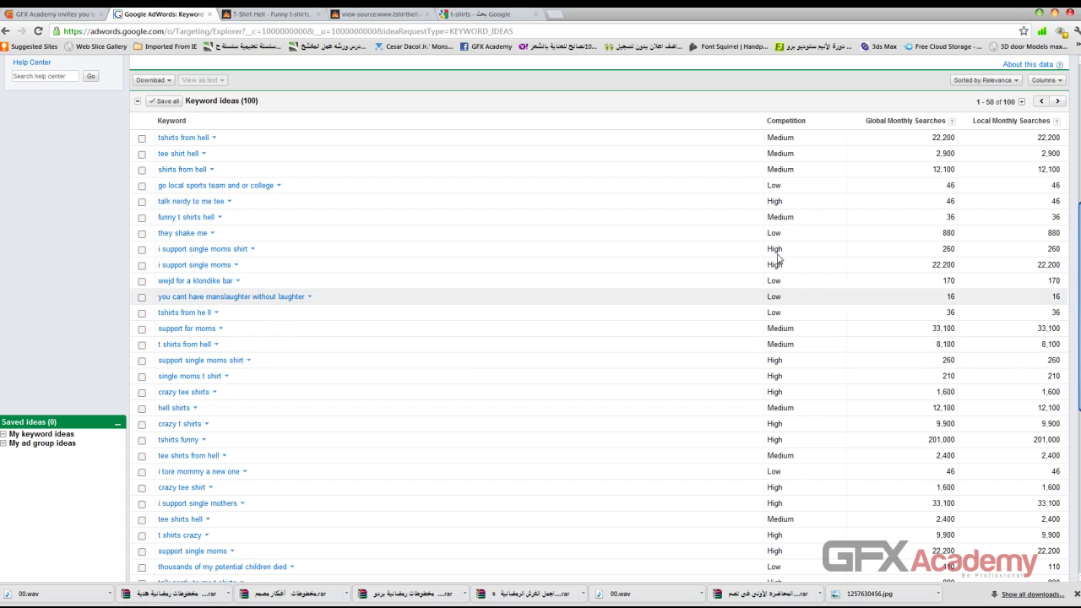
{"action": "scroll", "coordinate": [771, 159], "scroll_direction": "down", "scroll_amount": 4}
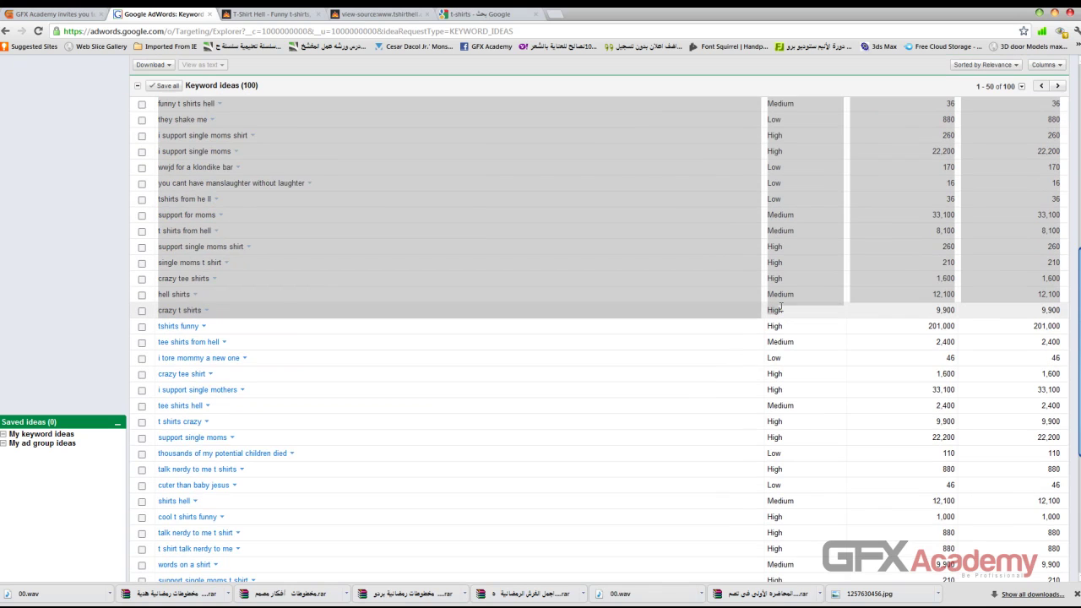
{"action": "scroll", "coordinate": [775, 384], "scroll_direction": "down", "scroll_amount": 2}
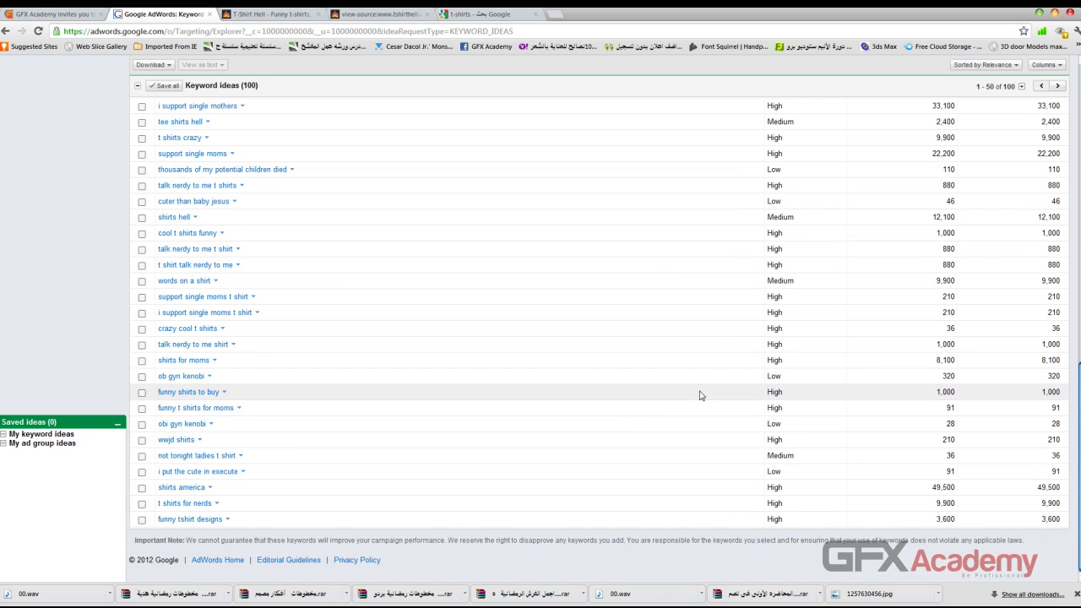
{"action": "scroll", "coordinate": [700, 396], "scroll_direction": "up", "scroll_amount": 10}
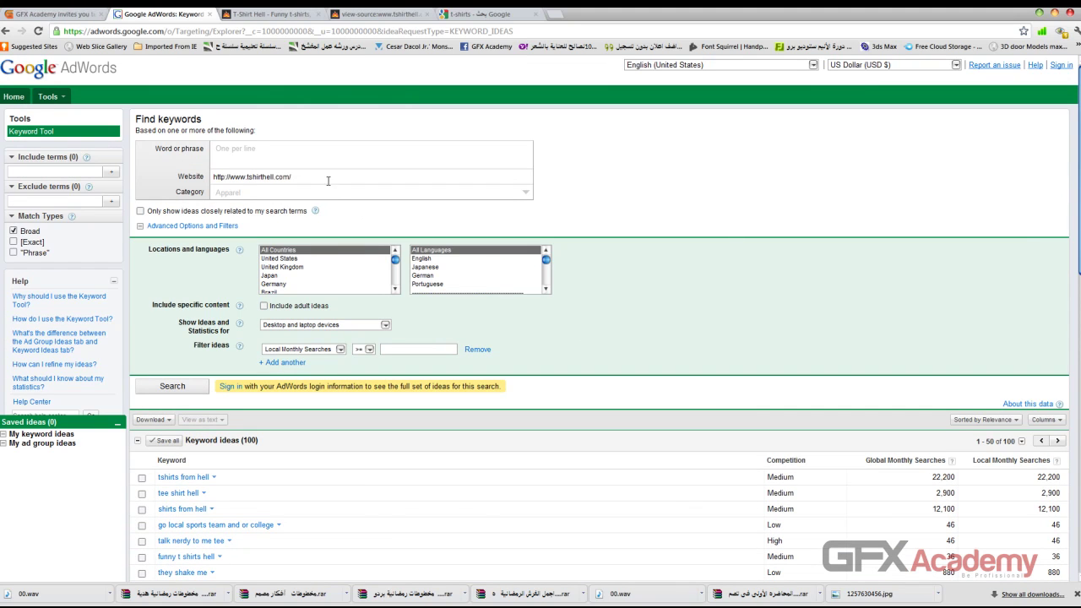
Step: Glance at the Google t-shirts results, and clear the website address from the AdWords keyword search
{"action": "left_click", "coordinate": [457, 14]}
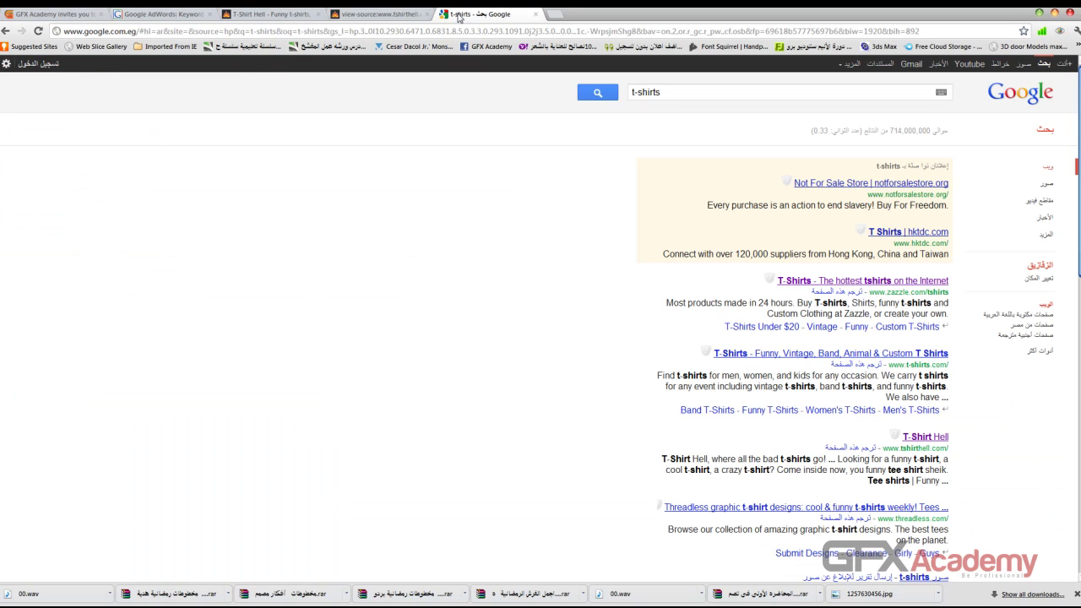
{"action": "left_click", "coordinate": [171, 16]}
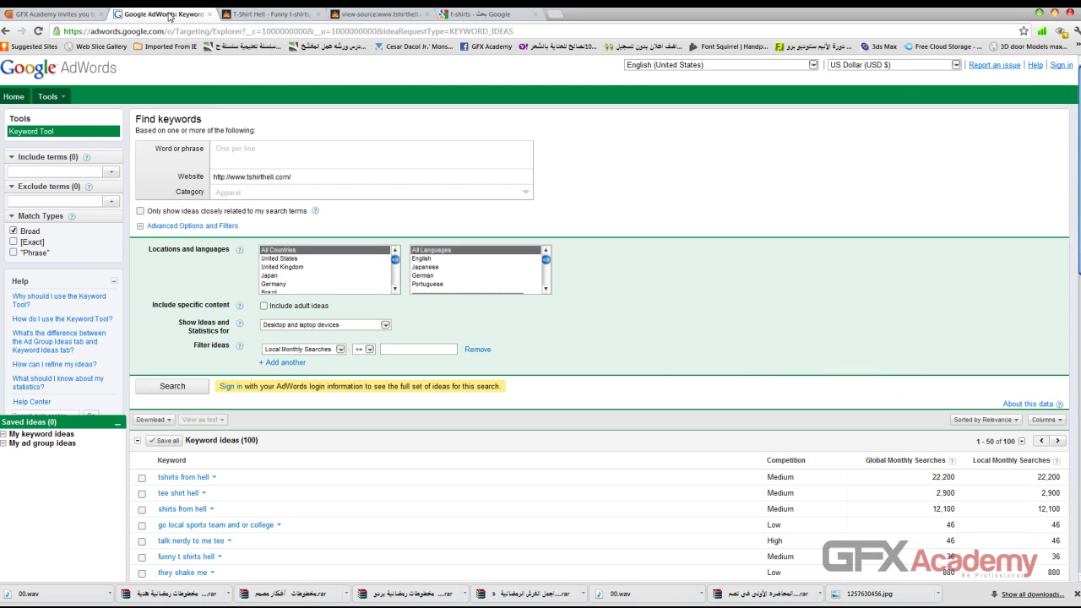
{"action": "left_click", "coordinate": [344, 176]}
{"action": "left_click_drag", "start_coordinate": [314, 177], "coordinate": [187, 179]}
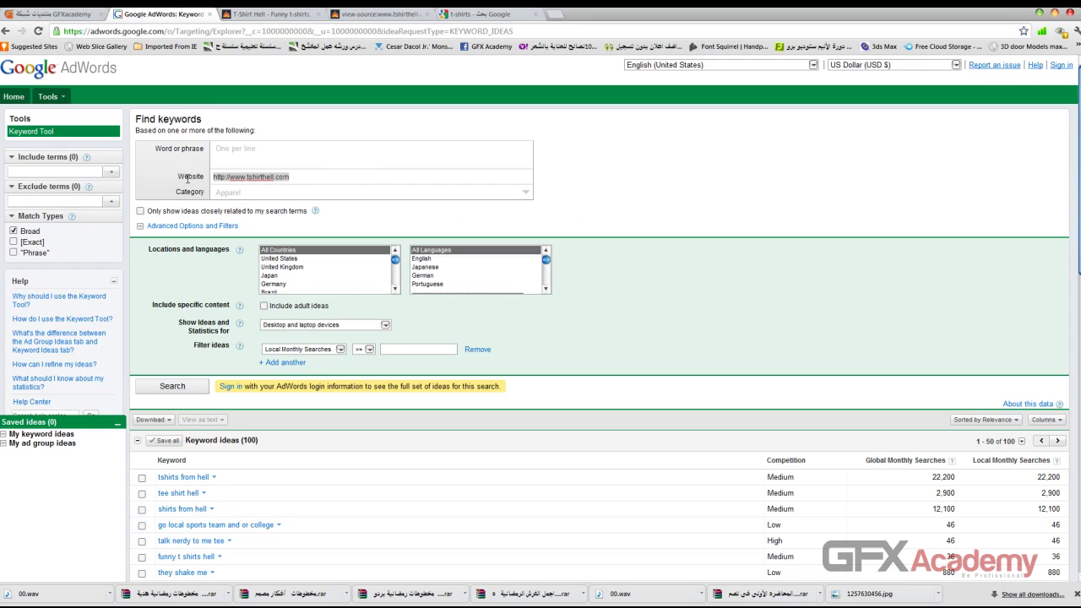
{"action": "key", "text": "Delete"}
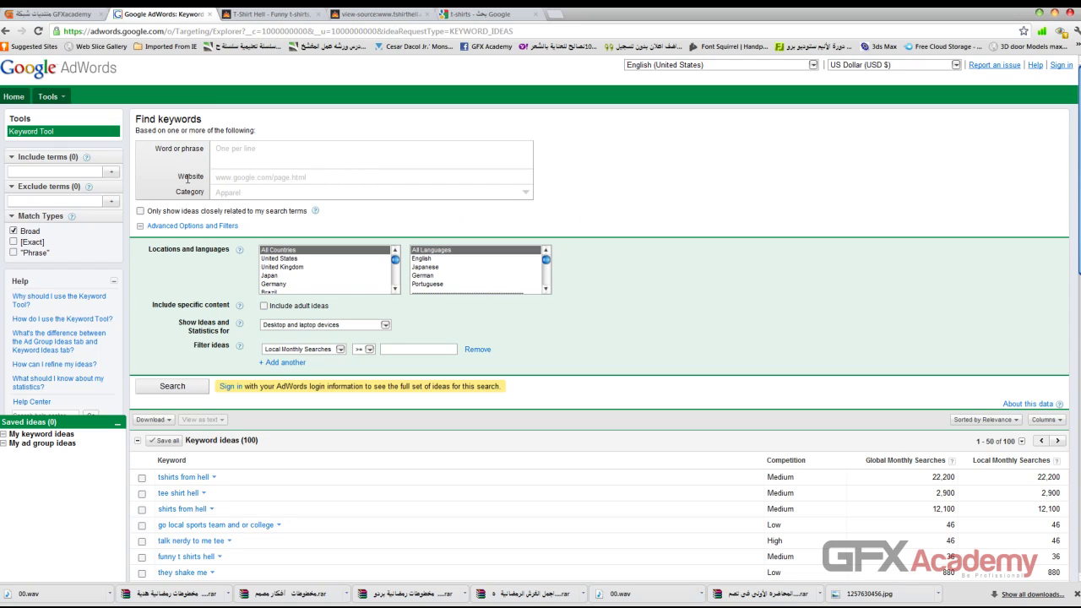
{"action": "left_click", "coordinate": [311, 191]}
{"action": "left_click", "coordinate": [601, 188]}
Step: Look over the keyword ideas and their competition once more, and go back to the Google results for "keyword tool"
{"action": "scroll", "coordinate": [601, 187], "scroll_direction": "down", "scroll_amount": 3}
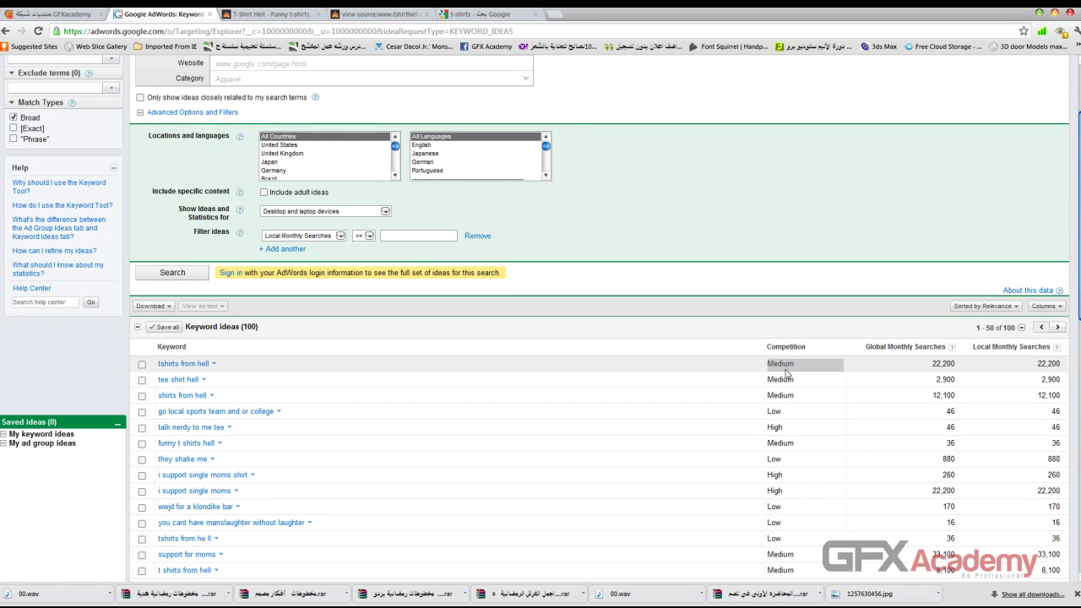
{"action": "scroll", "coordinate": [530, 474], "scroll_direction": "down", "scroll_amount": 9}
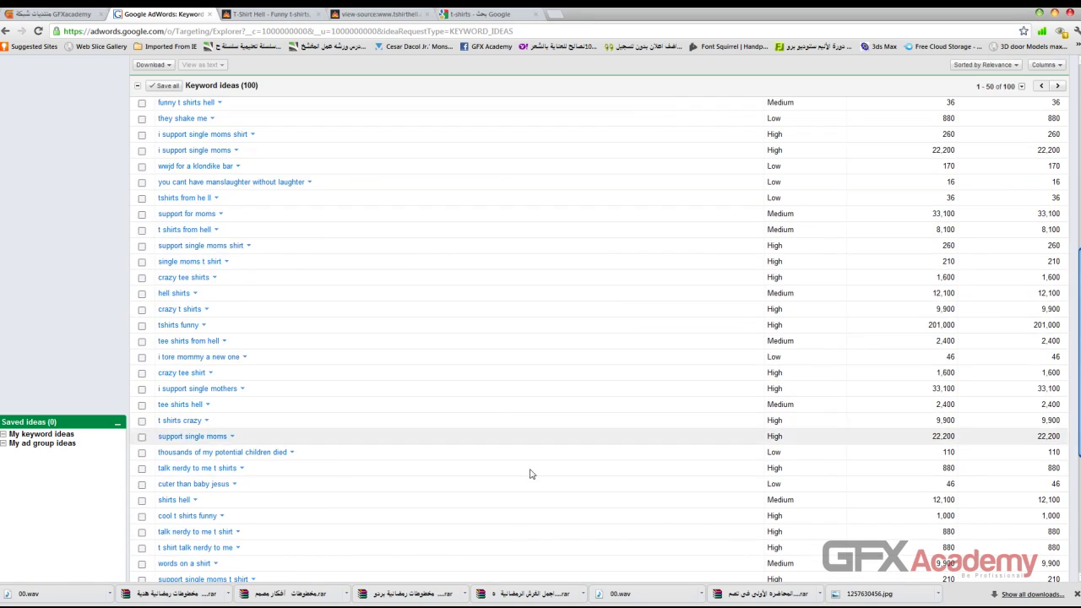
{"action": "scroll", "coordinate": [535, 448], "scroll_direction": "down", "scroll_amount": 5}
{"action": "scroll", "coordinate": [541, 432], "scroll_direction": "up", "scroll_amount": 10}
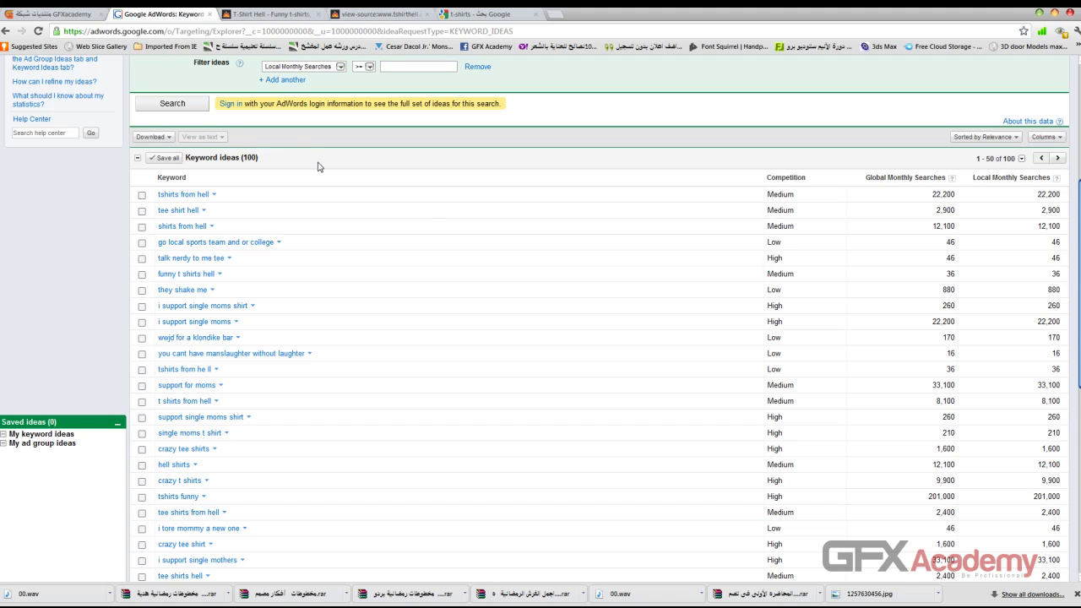
{"action": "scroll", "coordinate": [583, 241], "scroll_direction": "up", "scroll_amount": 3}
{"action": "scroll", "coordinate": [631, 222], "scroll_direction": "up", "scroll_amount": 3}
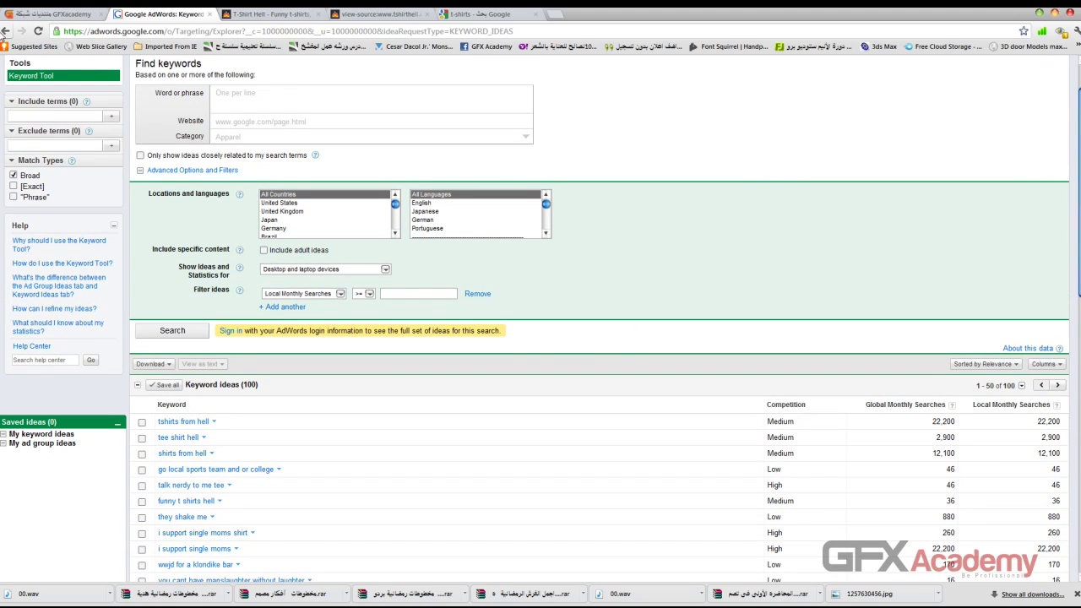
{"action": "left_click", "coordinate": [6, 30]}
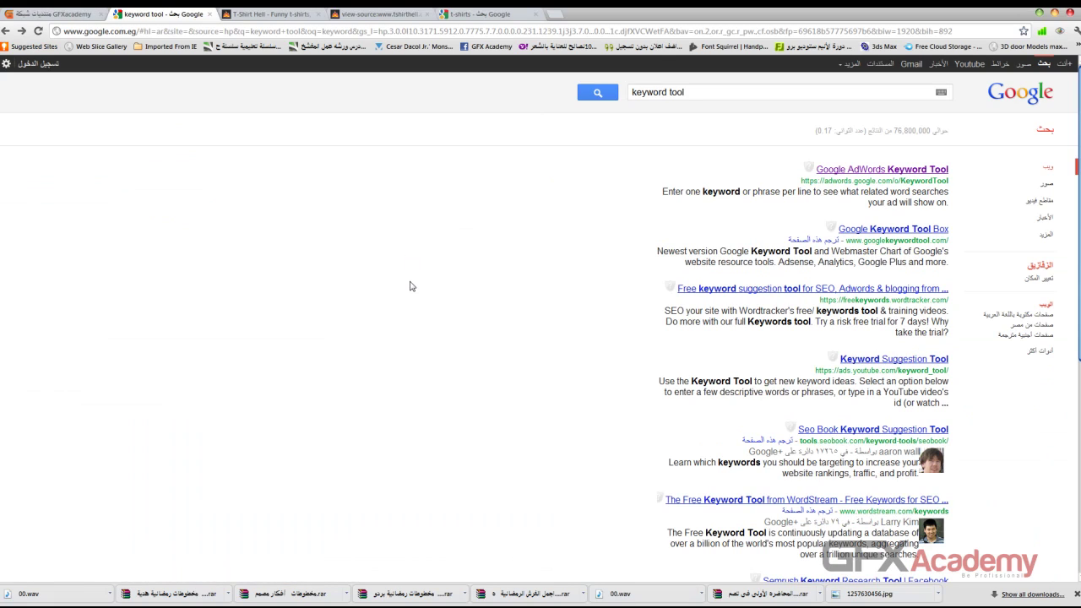